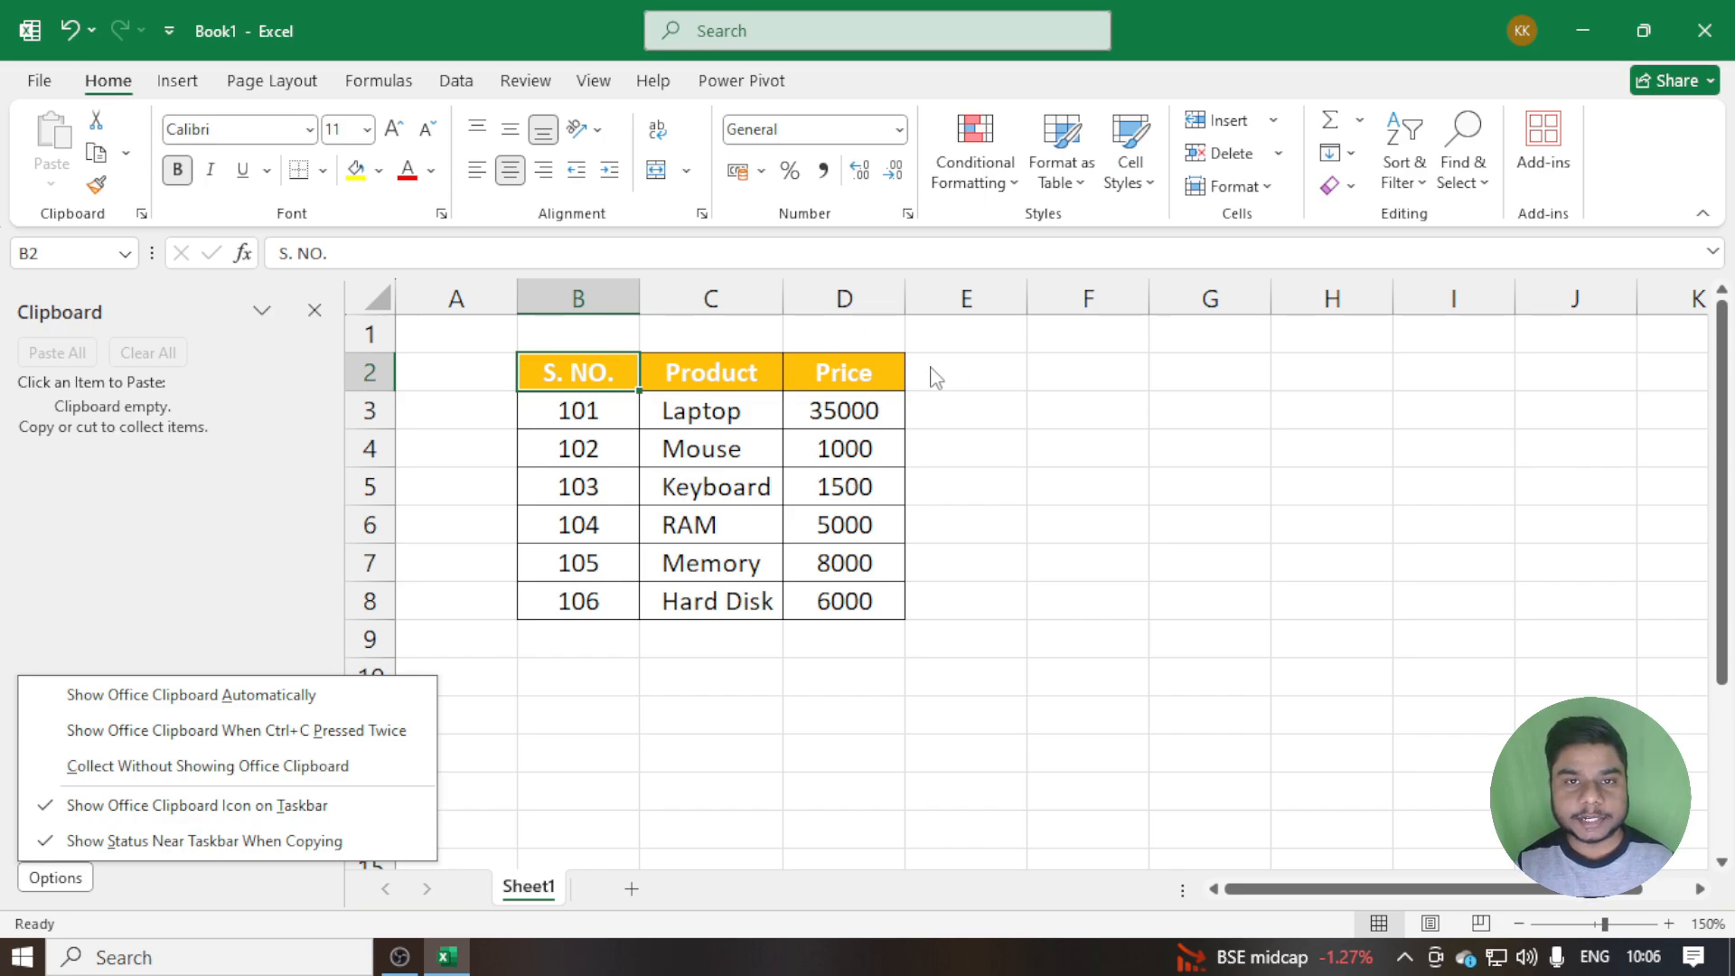
Copy the table's header row B2:D2 and paste it starting at cell F2
click(565, 363)
drag(564, 362, 858, 368)
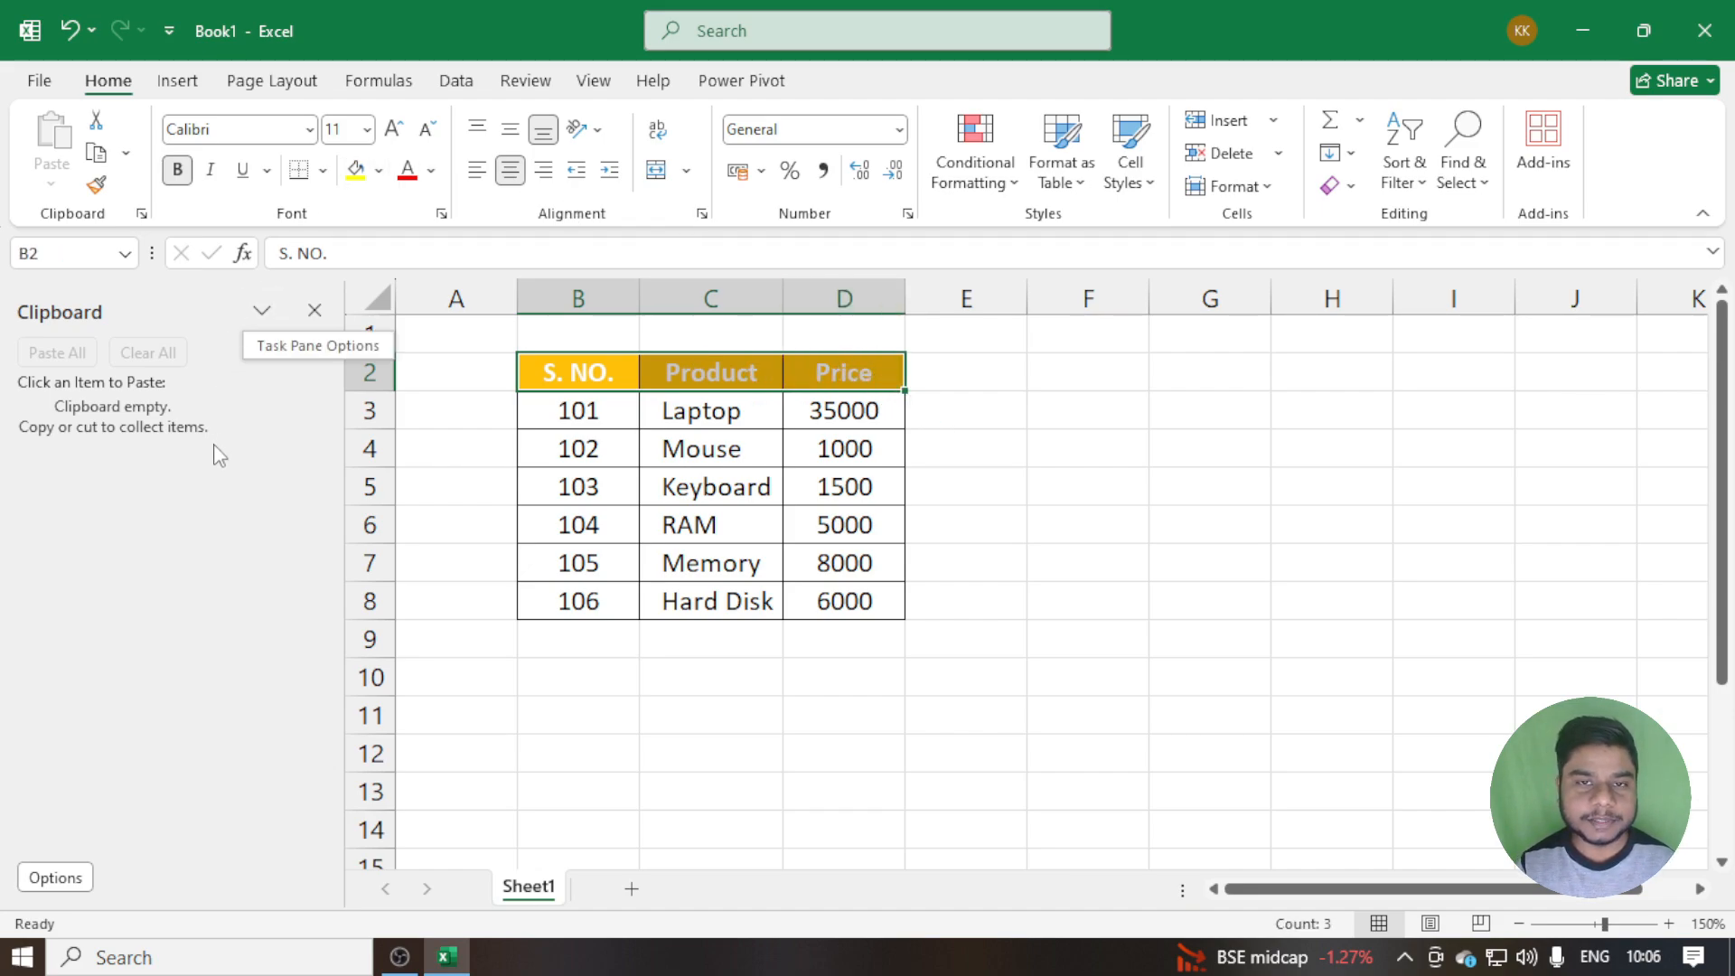
click(97, 161)
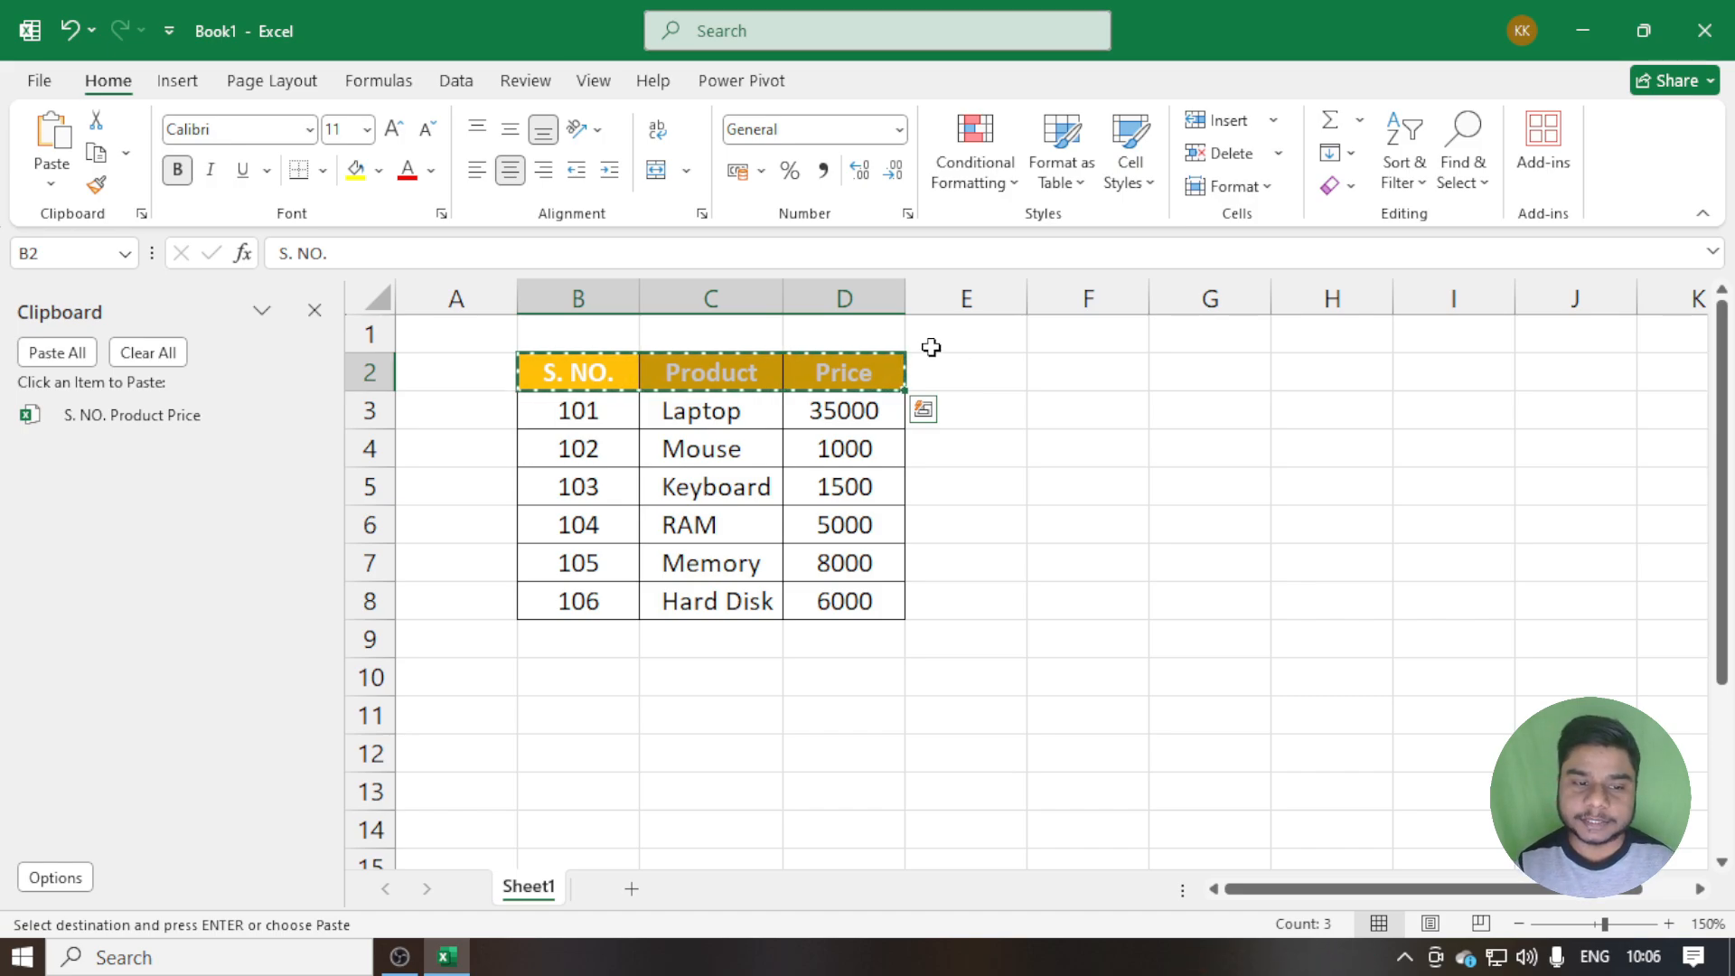
click(1088, 370)
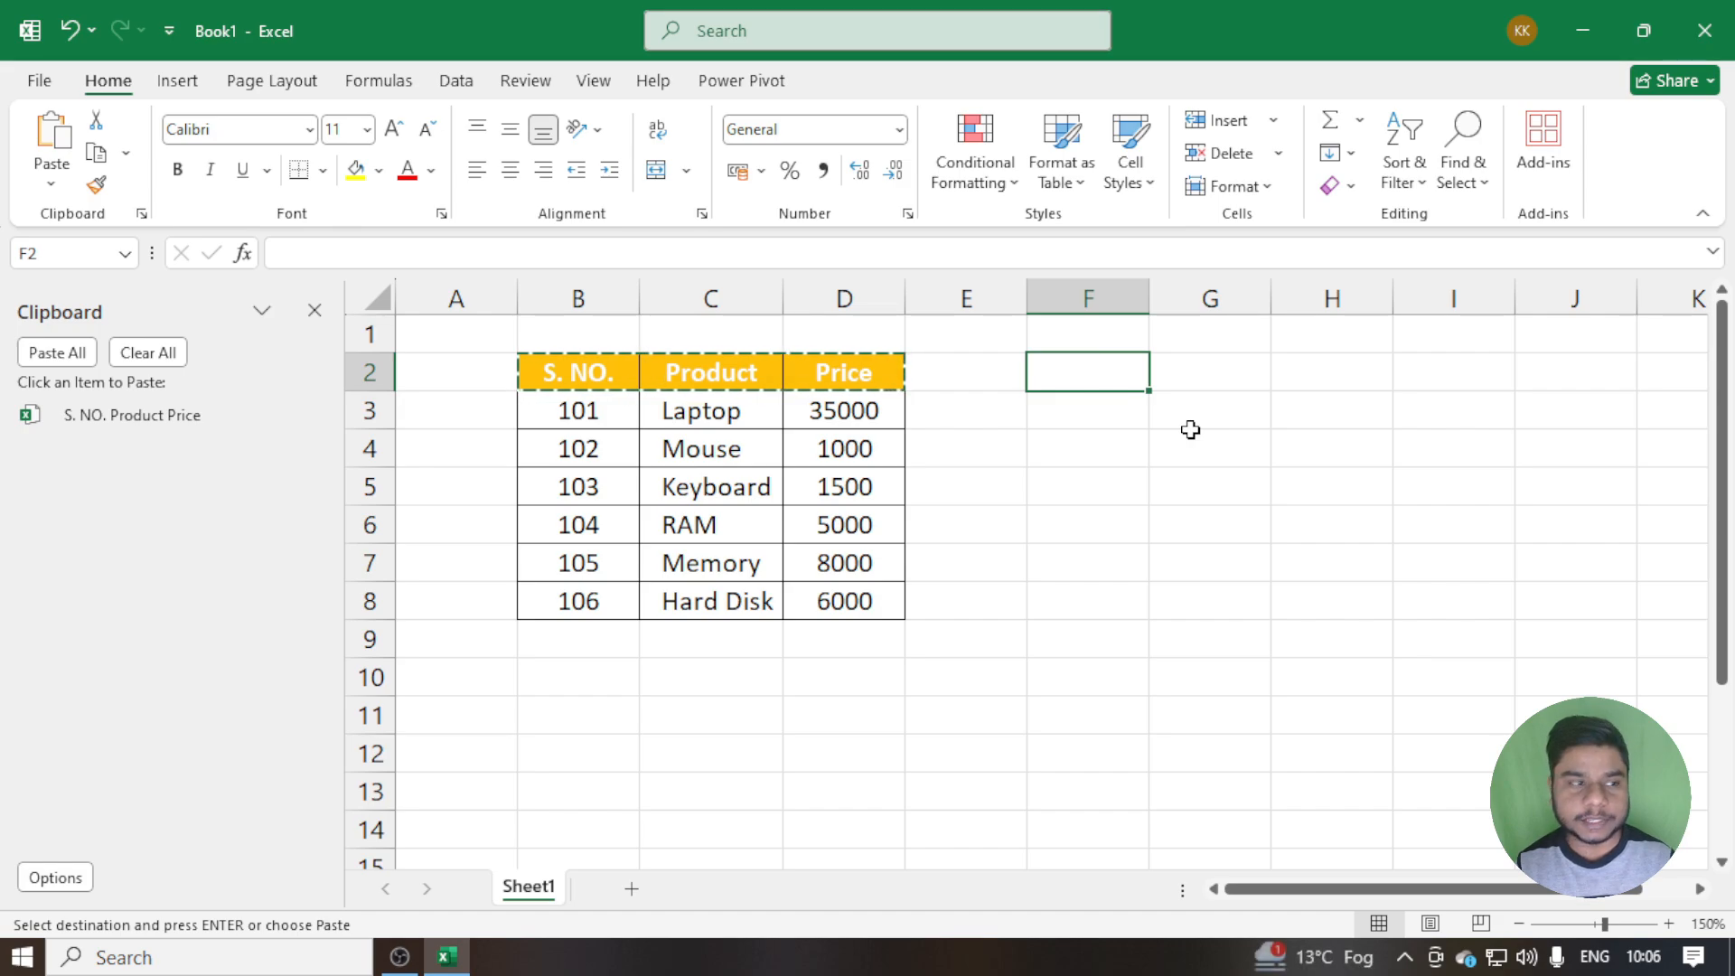
key(ctrl+v)
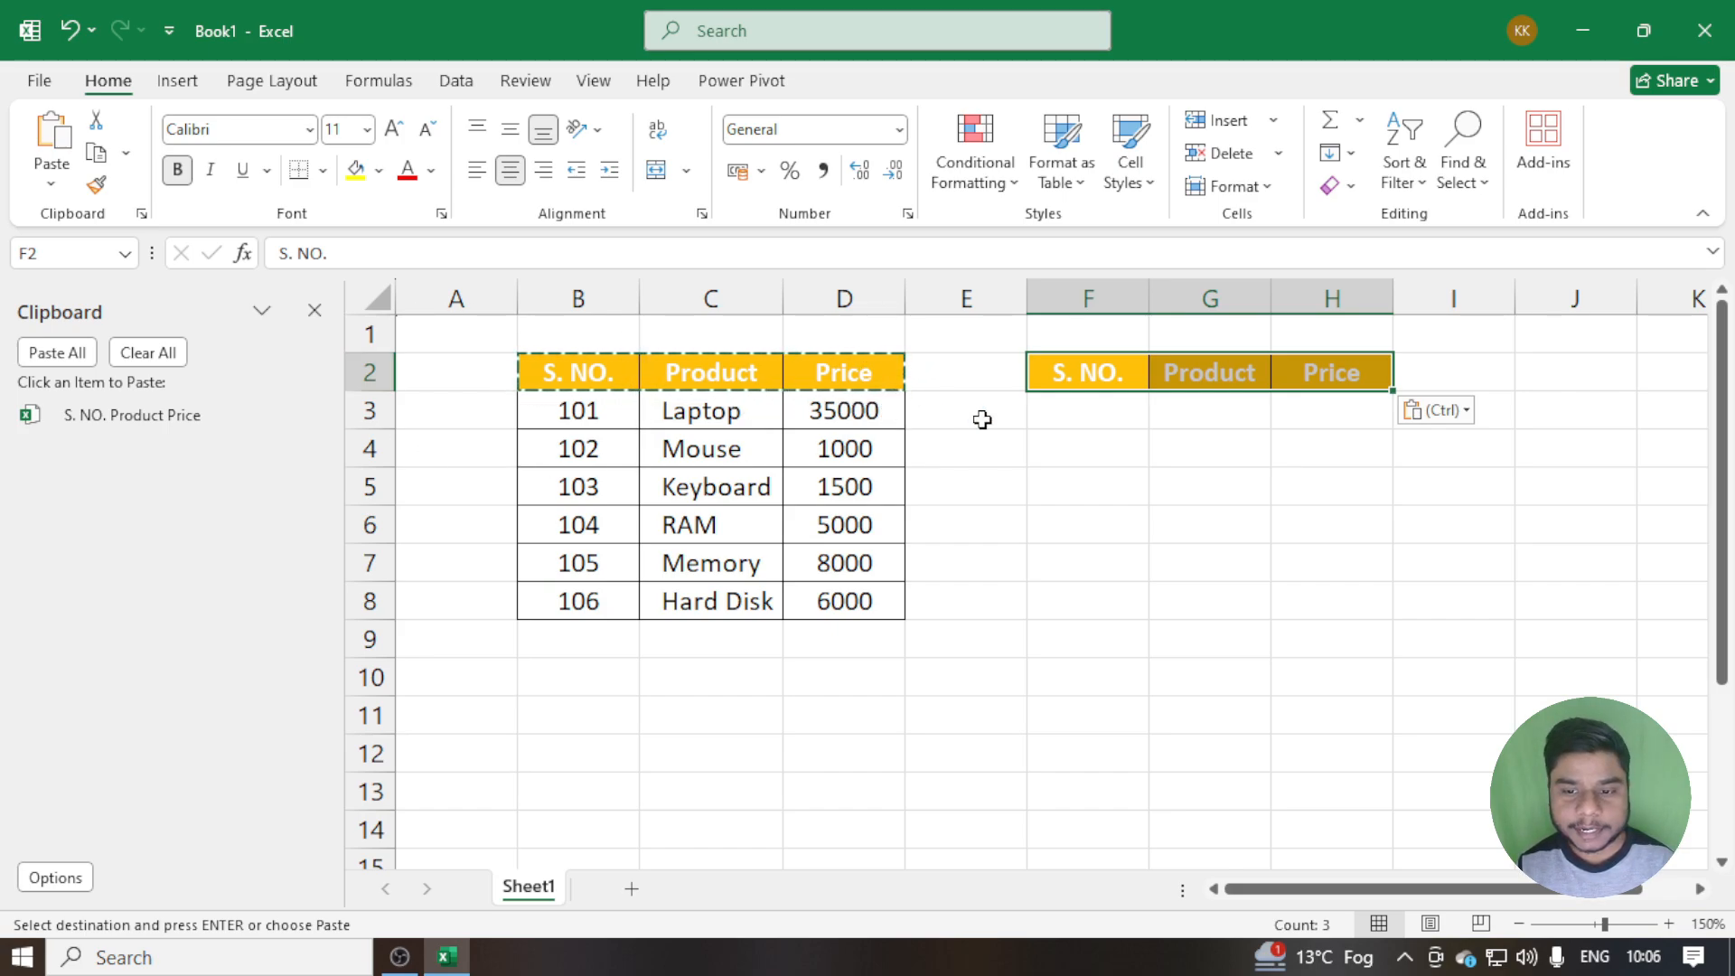
Paste the copied header row again at cells F4 and F6, and end copy mode
click(1107, 455)
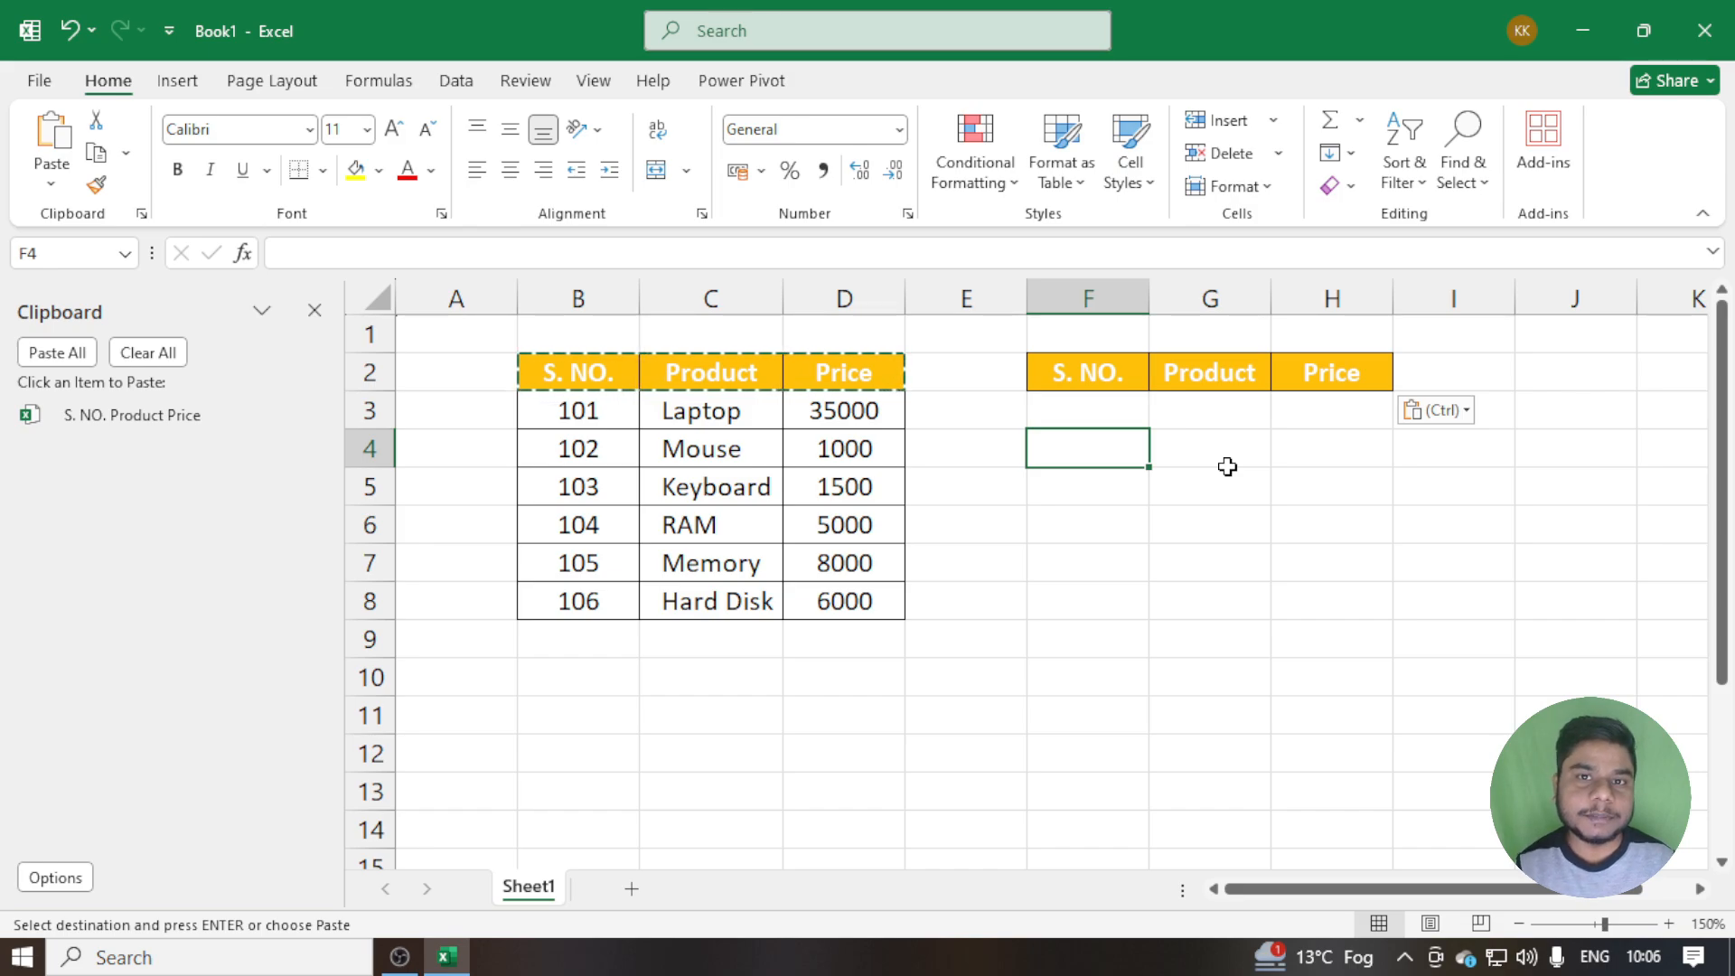
key(ctrl+v)
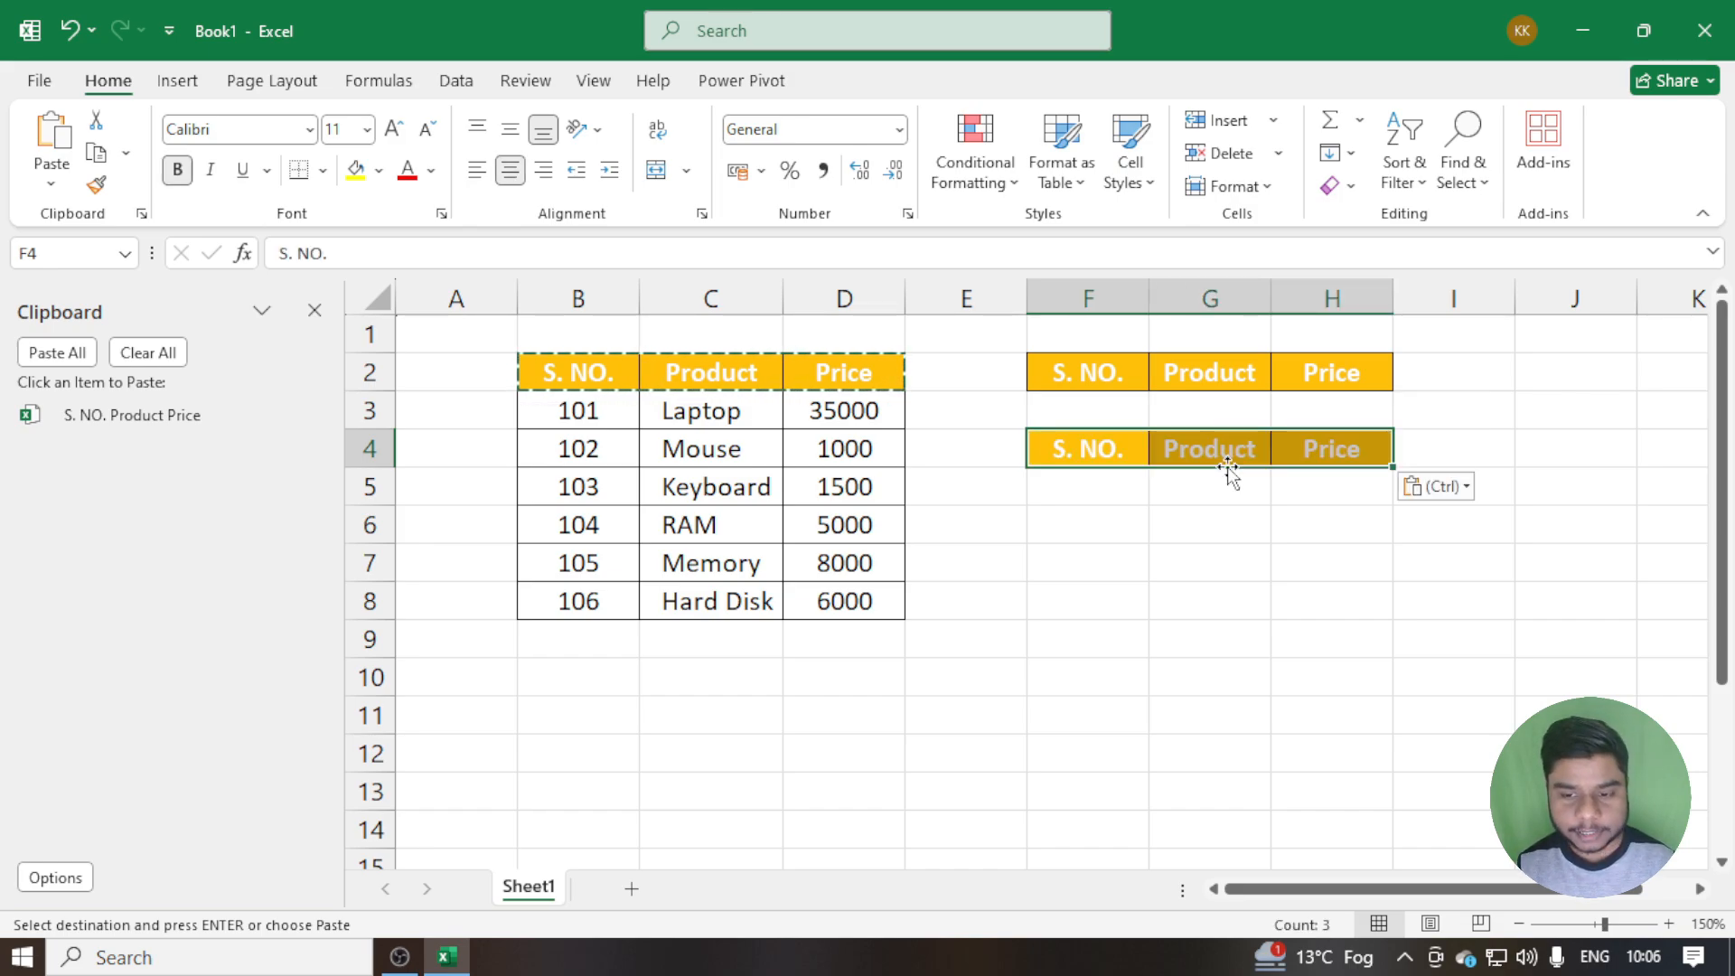
click(1089, 528)
key(ctrl+v)
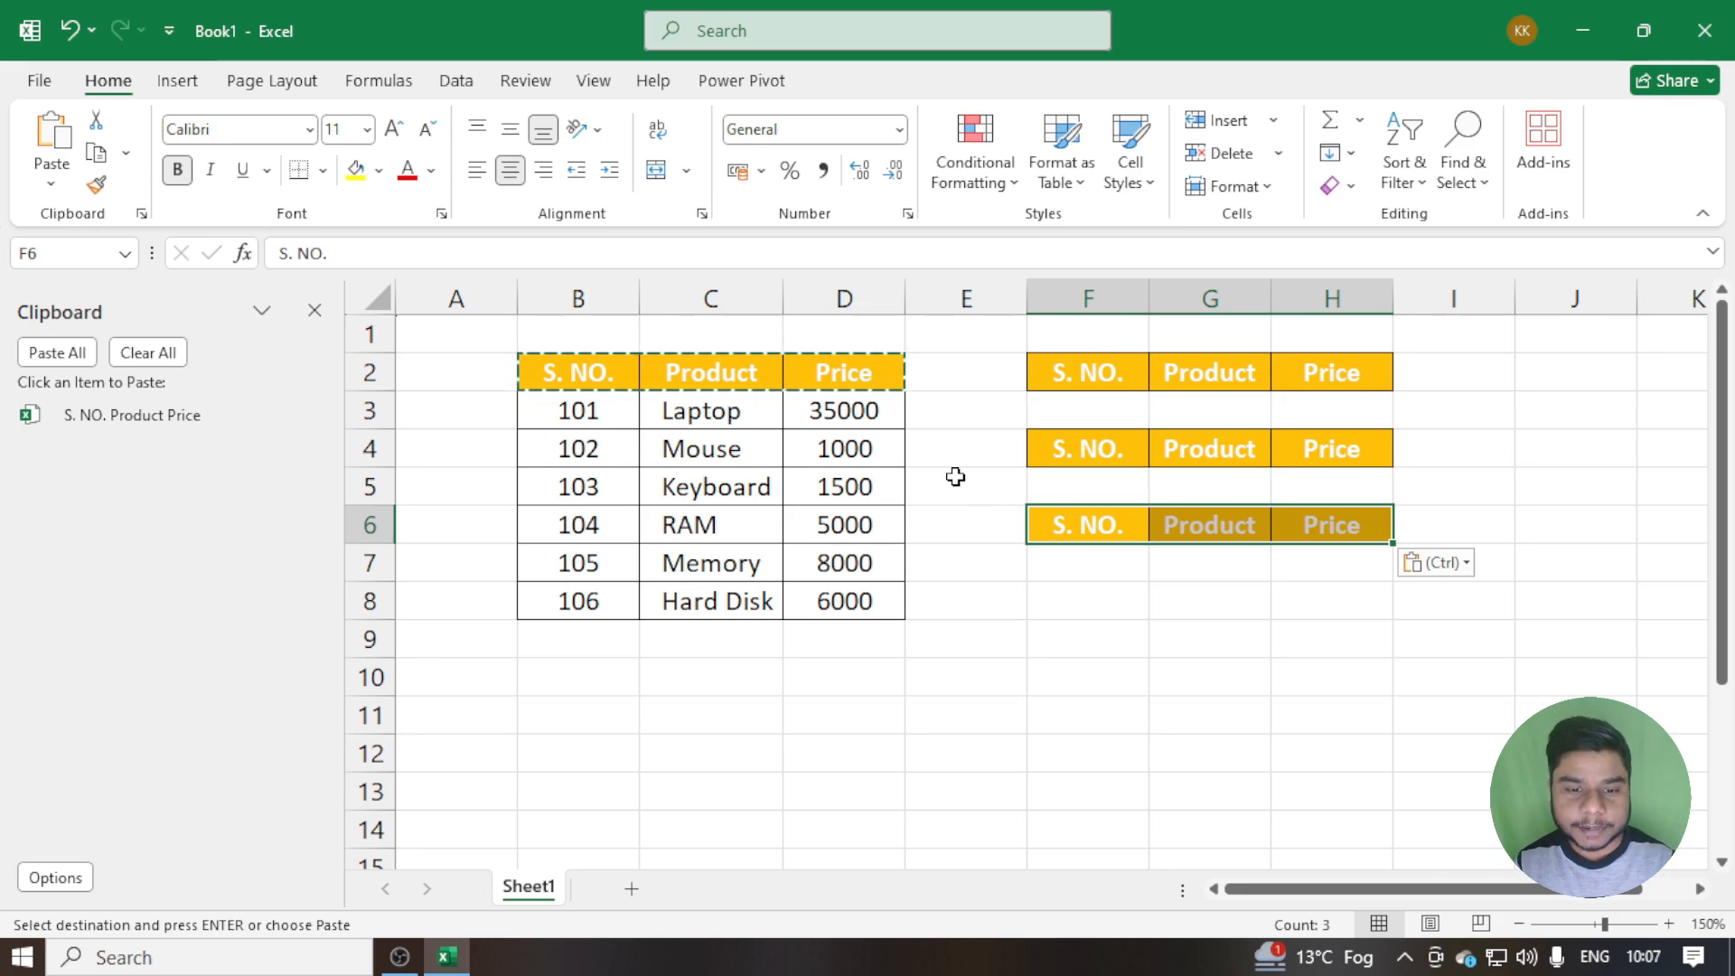
key(Escape)
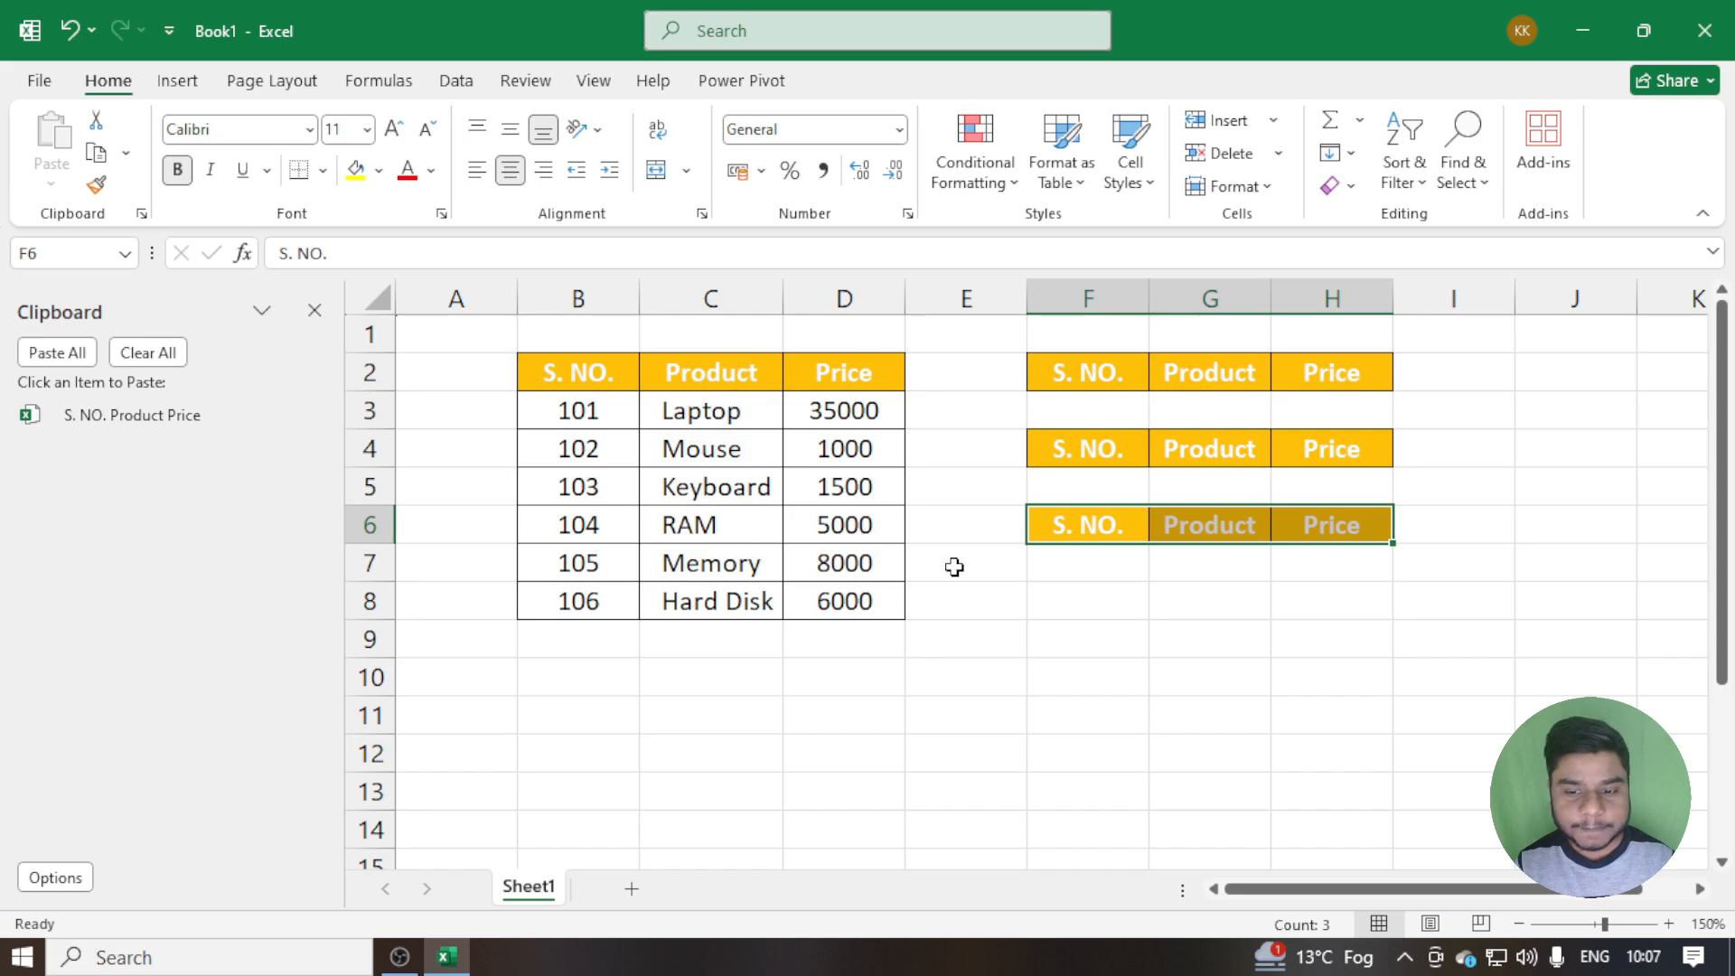
Close and reopen the Office Clipboard, and paste its stored header entry at cell F8
click(1073, 597)
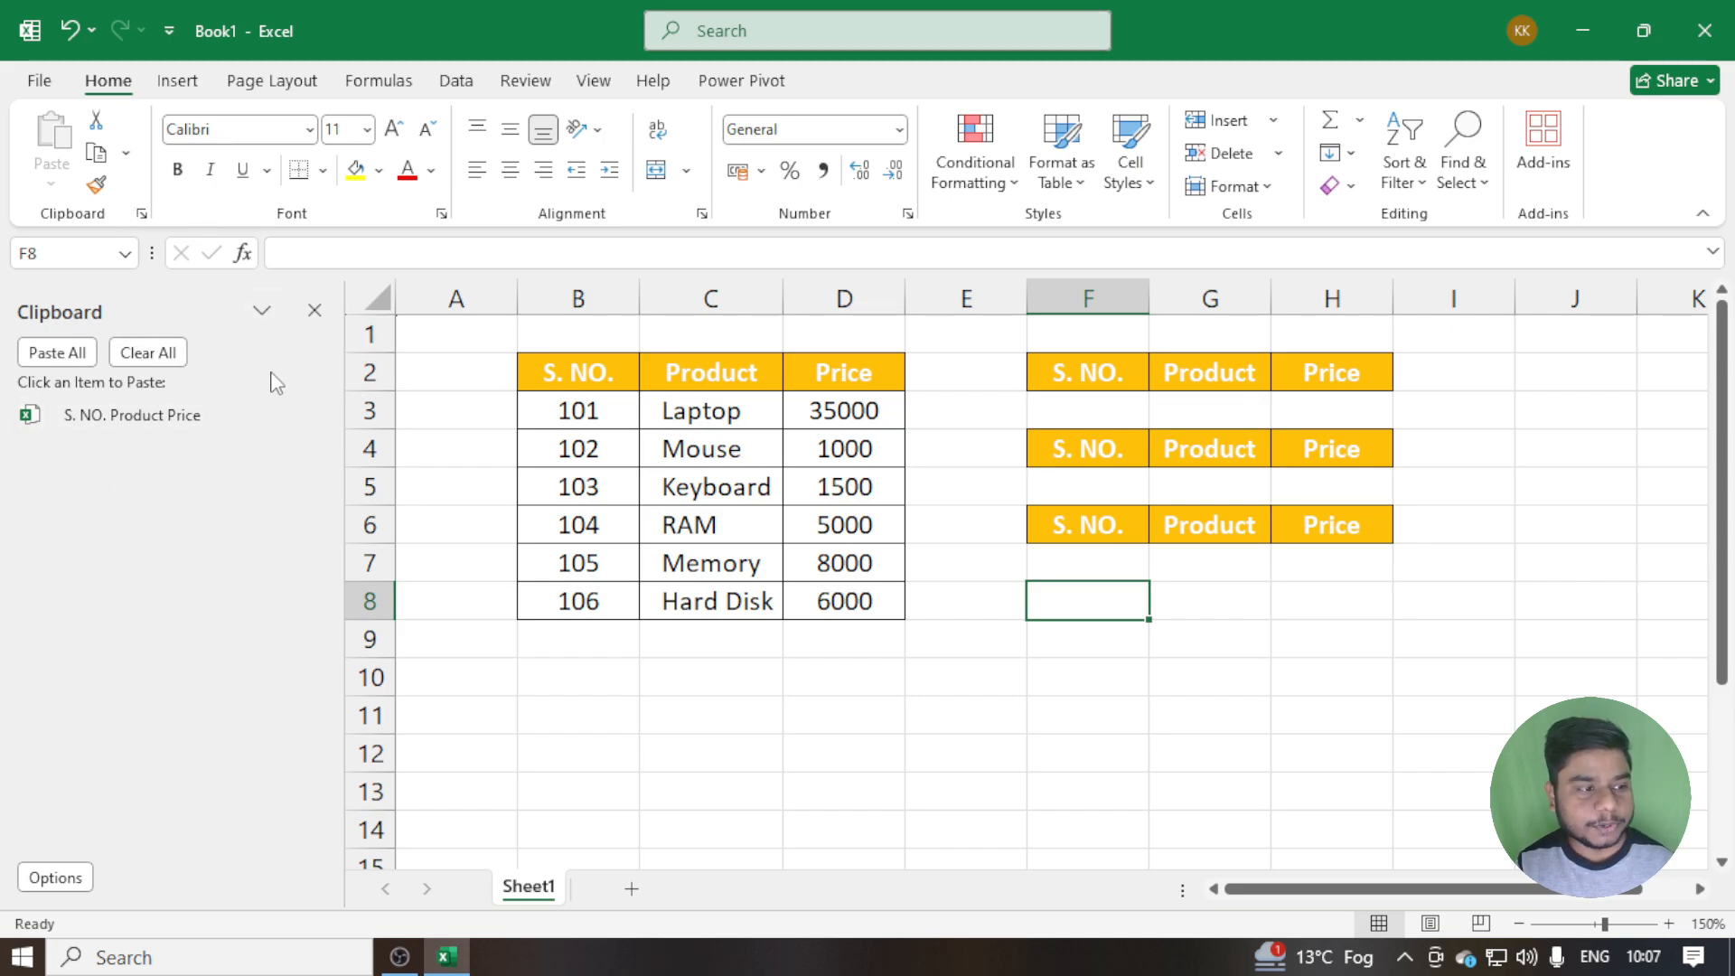
click(314, 310)
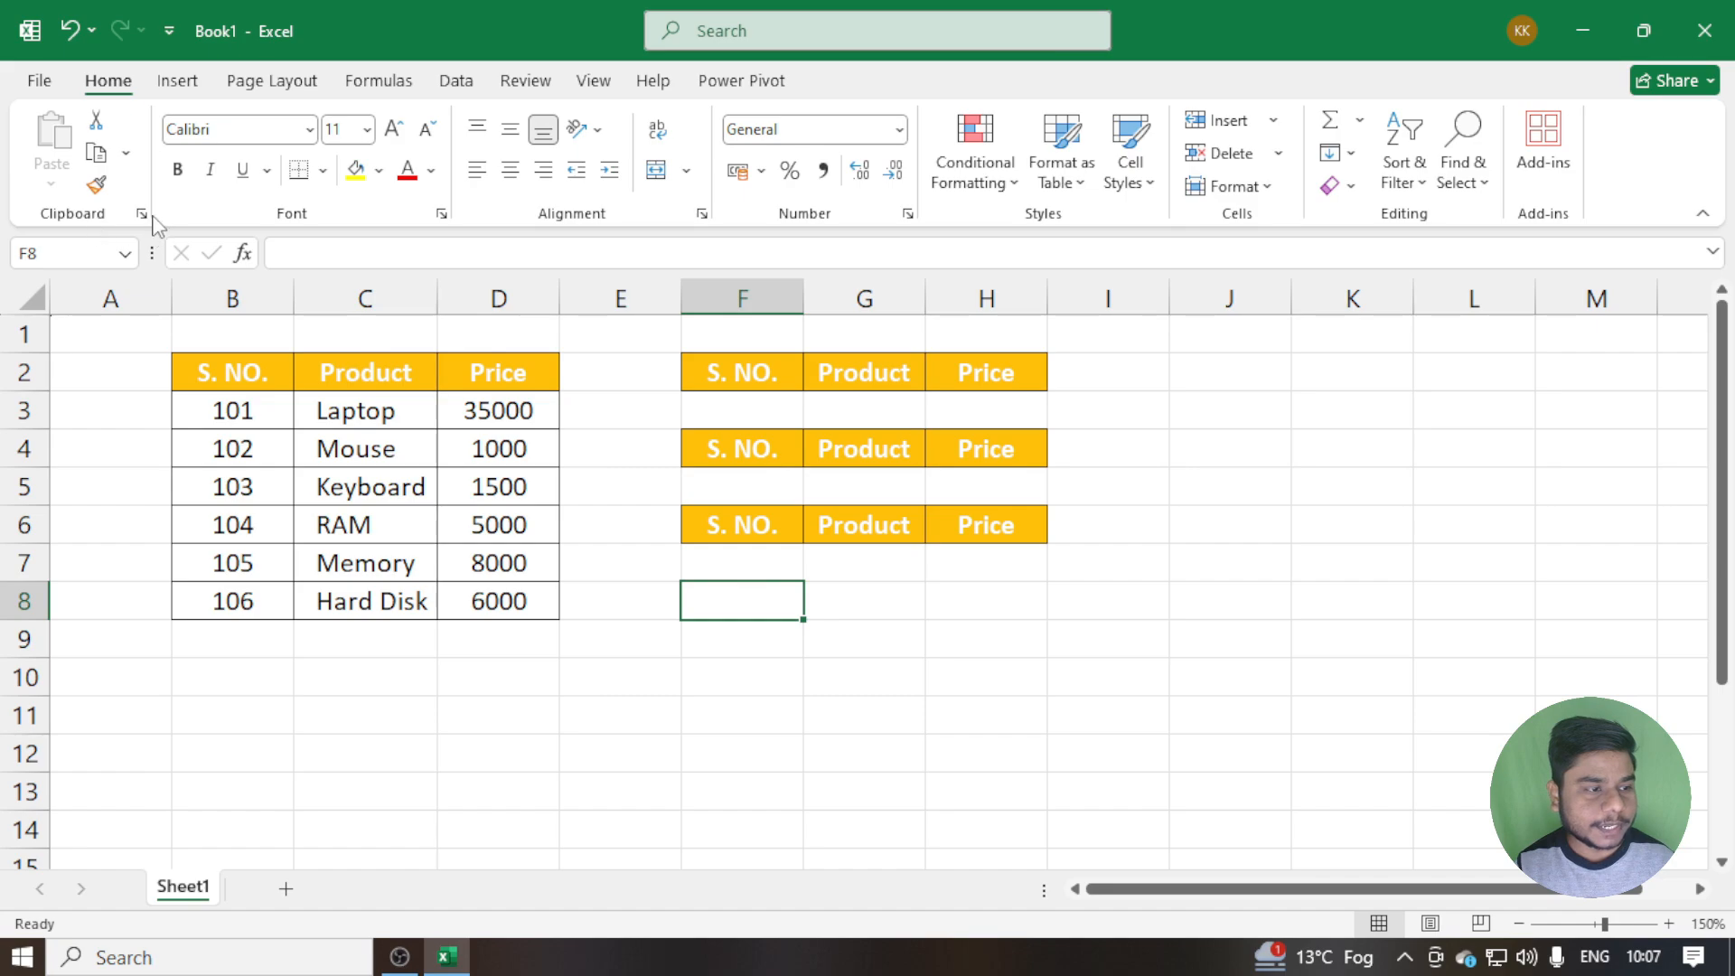
click(142, 214)
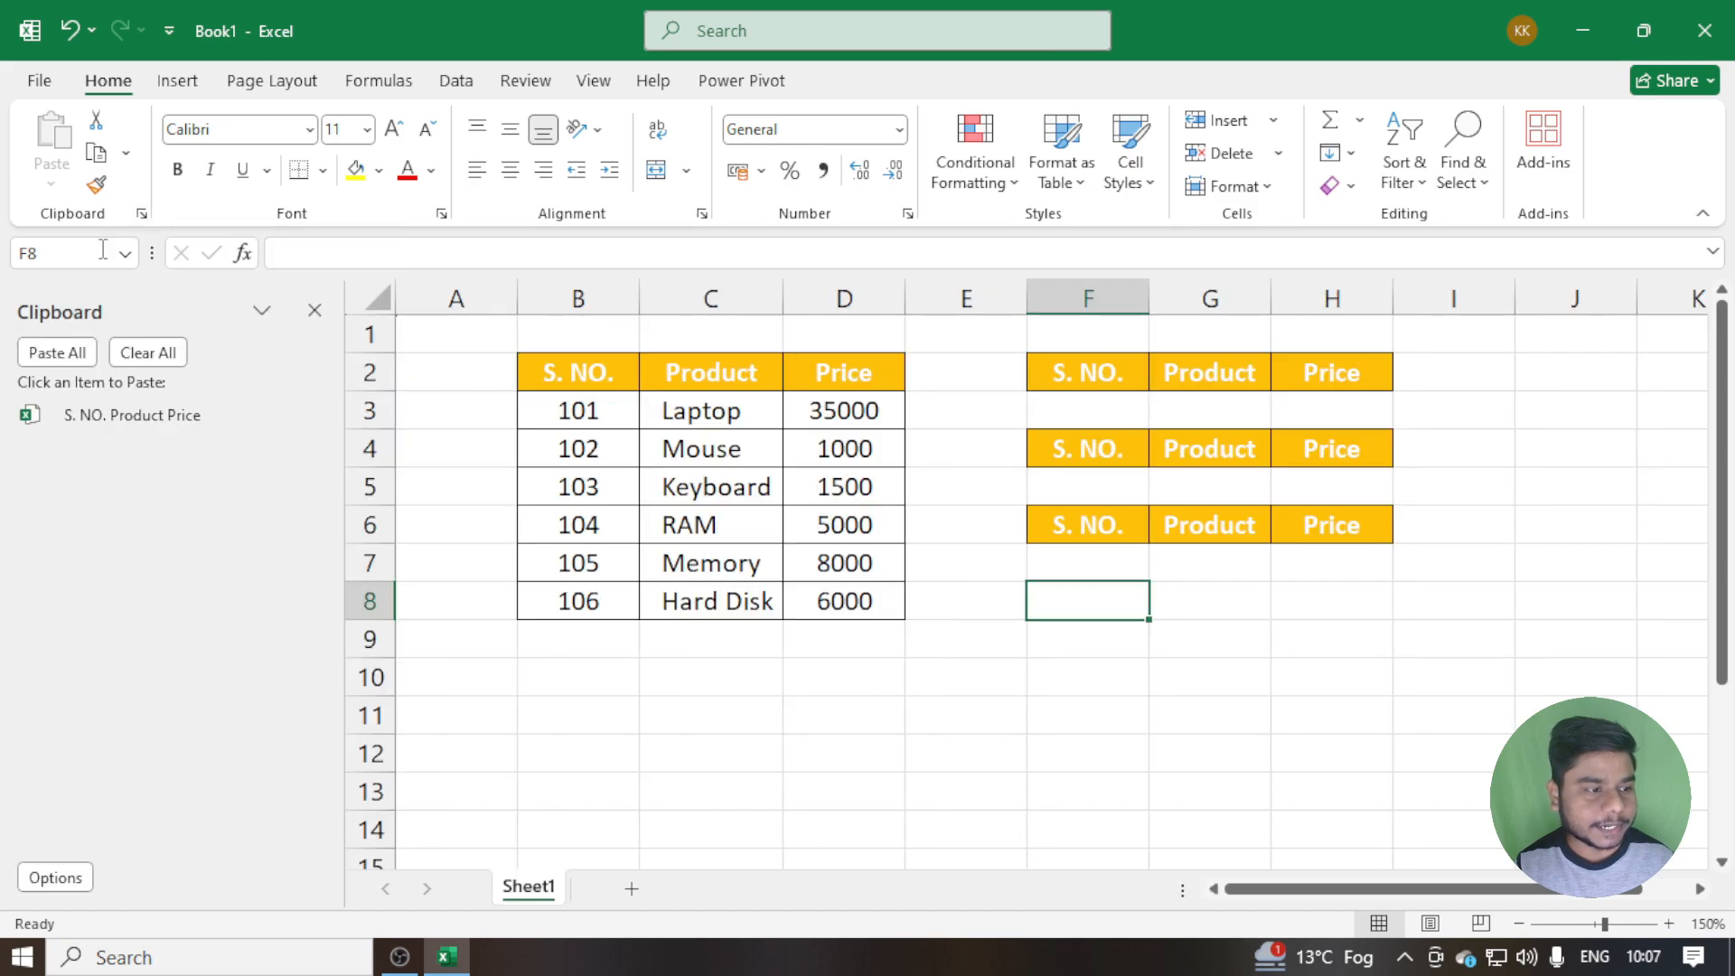
click(136, 415)
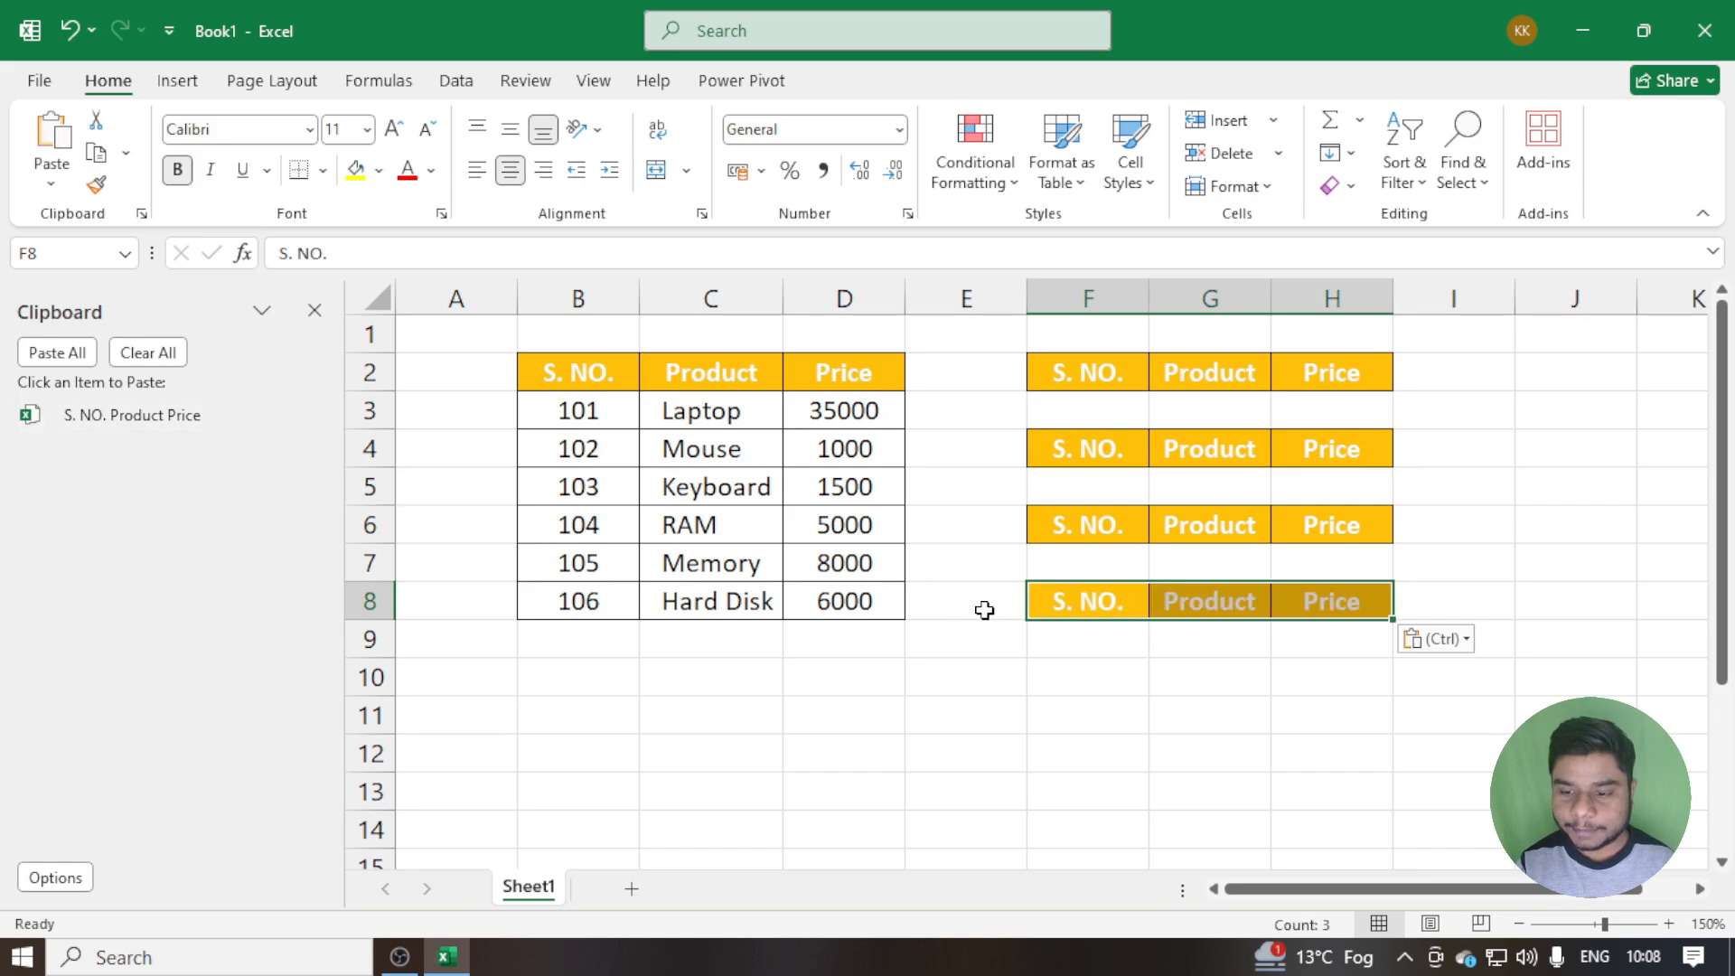
Paste the stored header entry at cell F10 using the entry's own options, and delete that entry from the Office Clipboard
click(1071, 685)
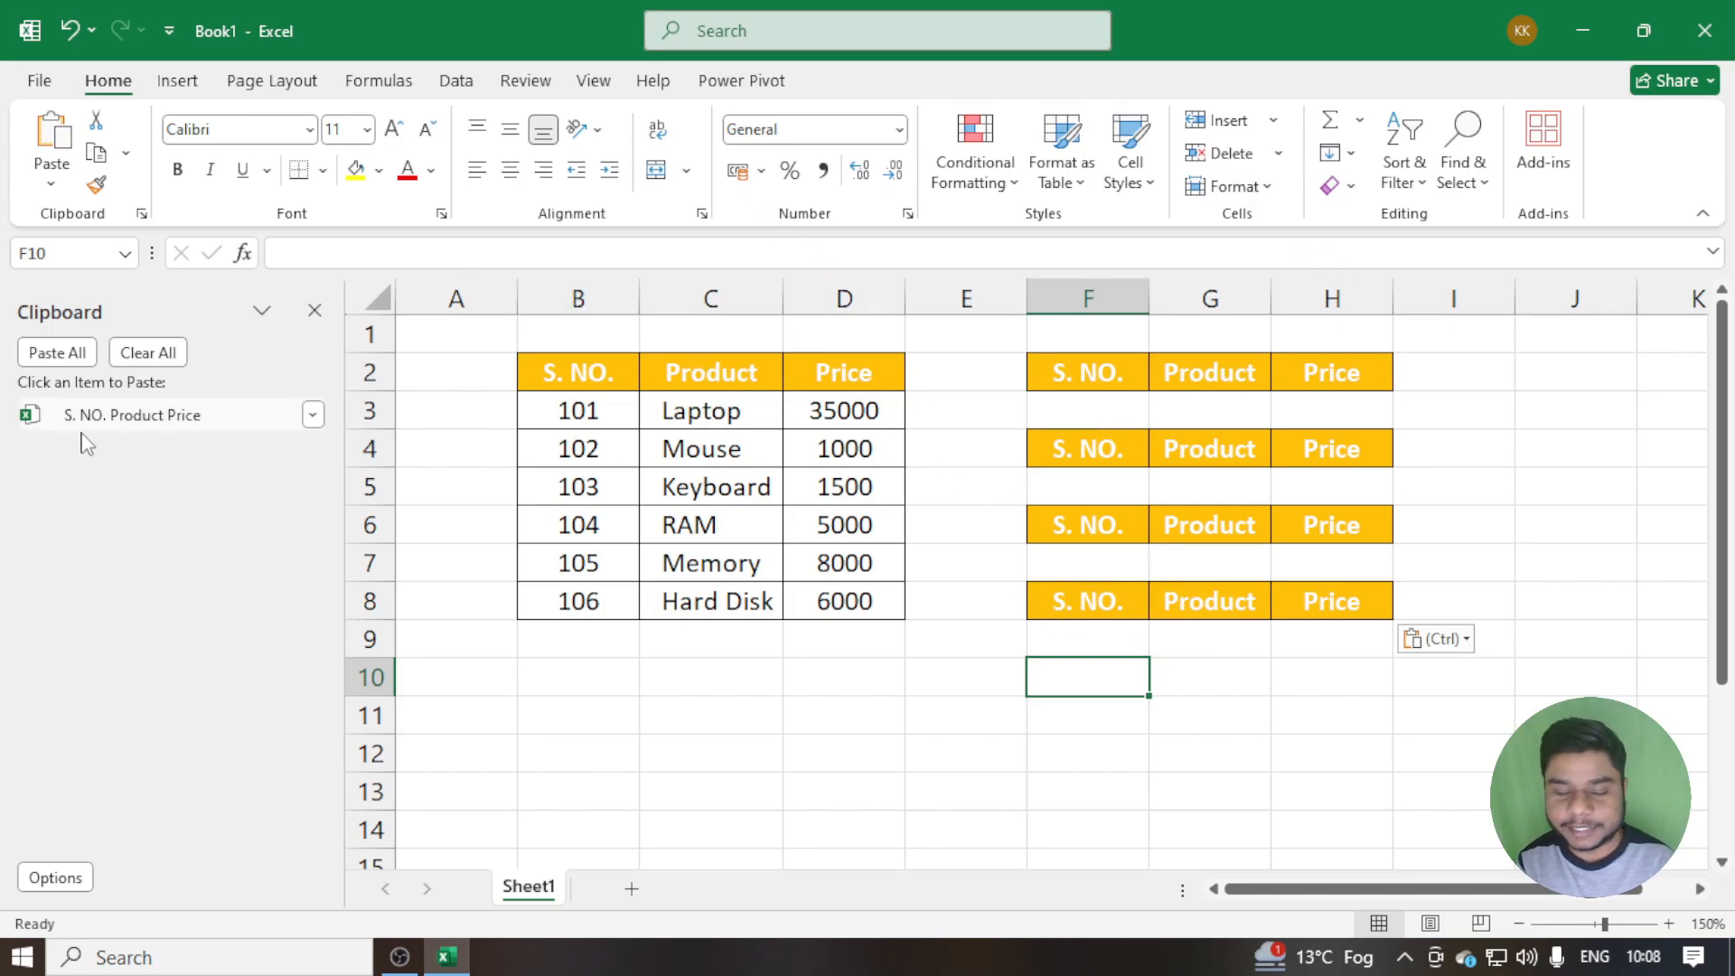
click(314, 416)
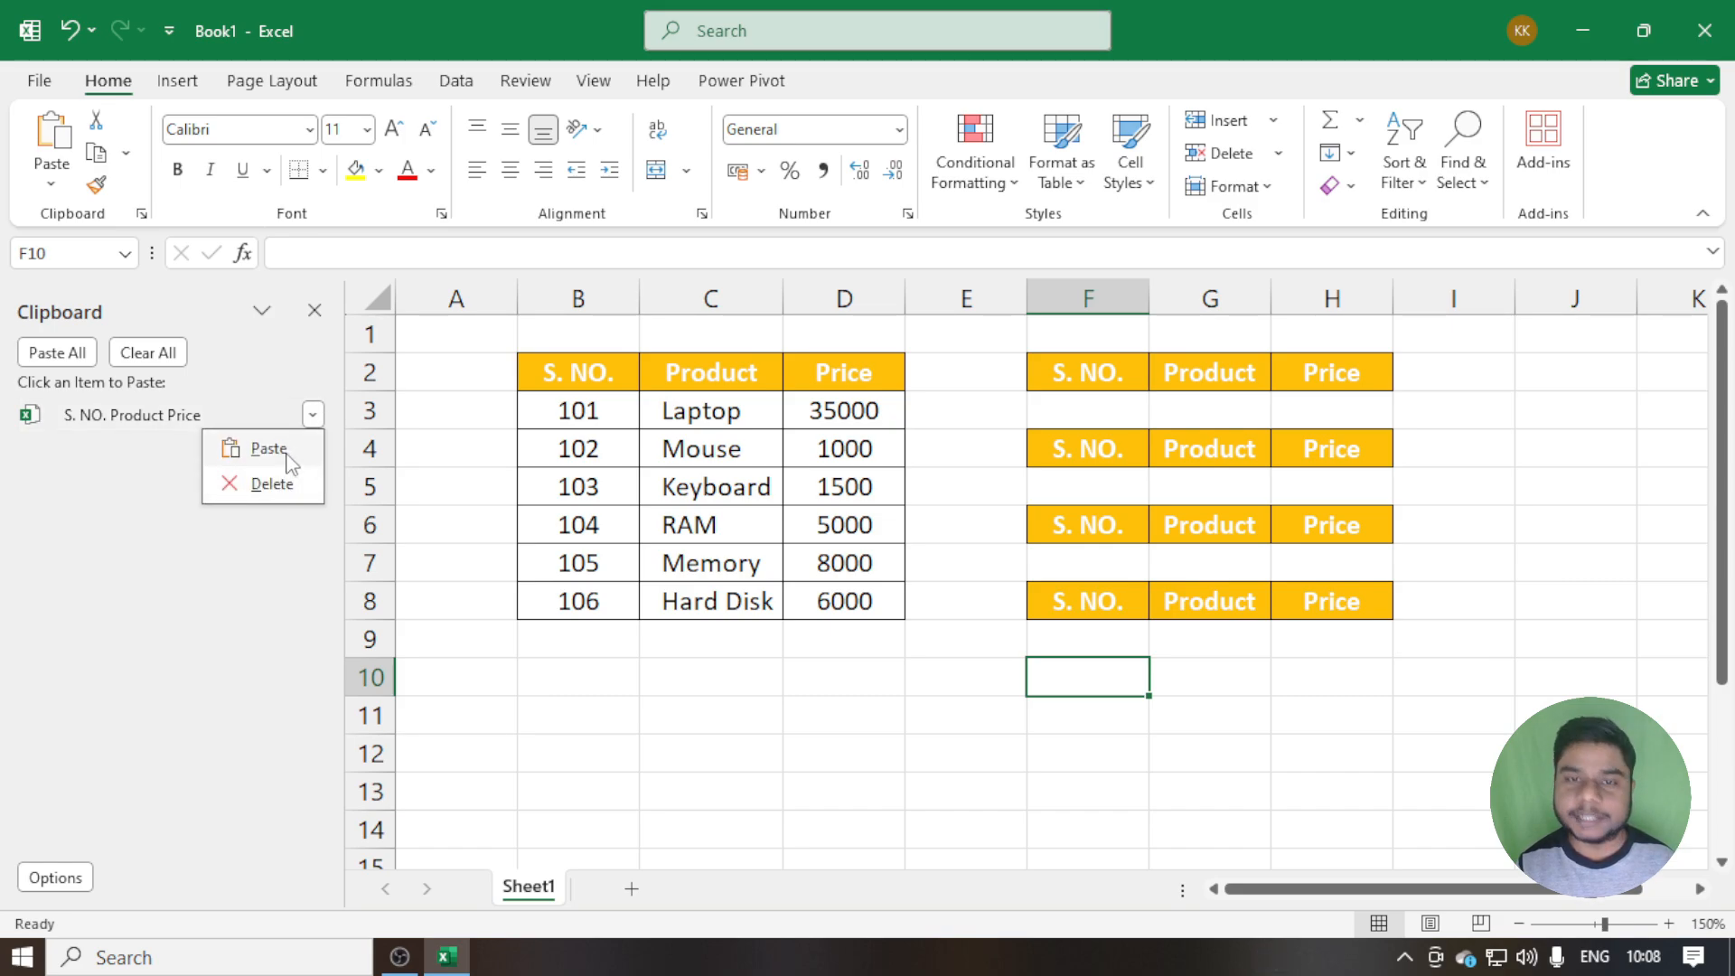
click(288, 452)
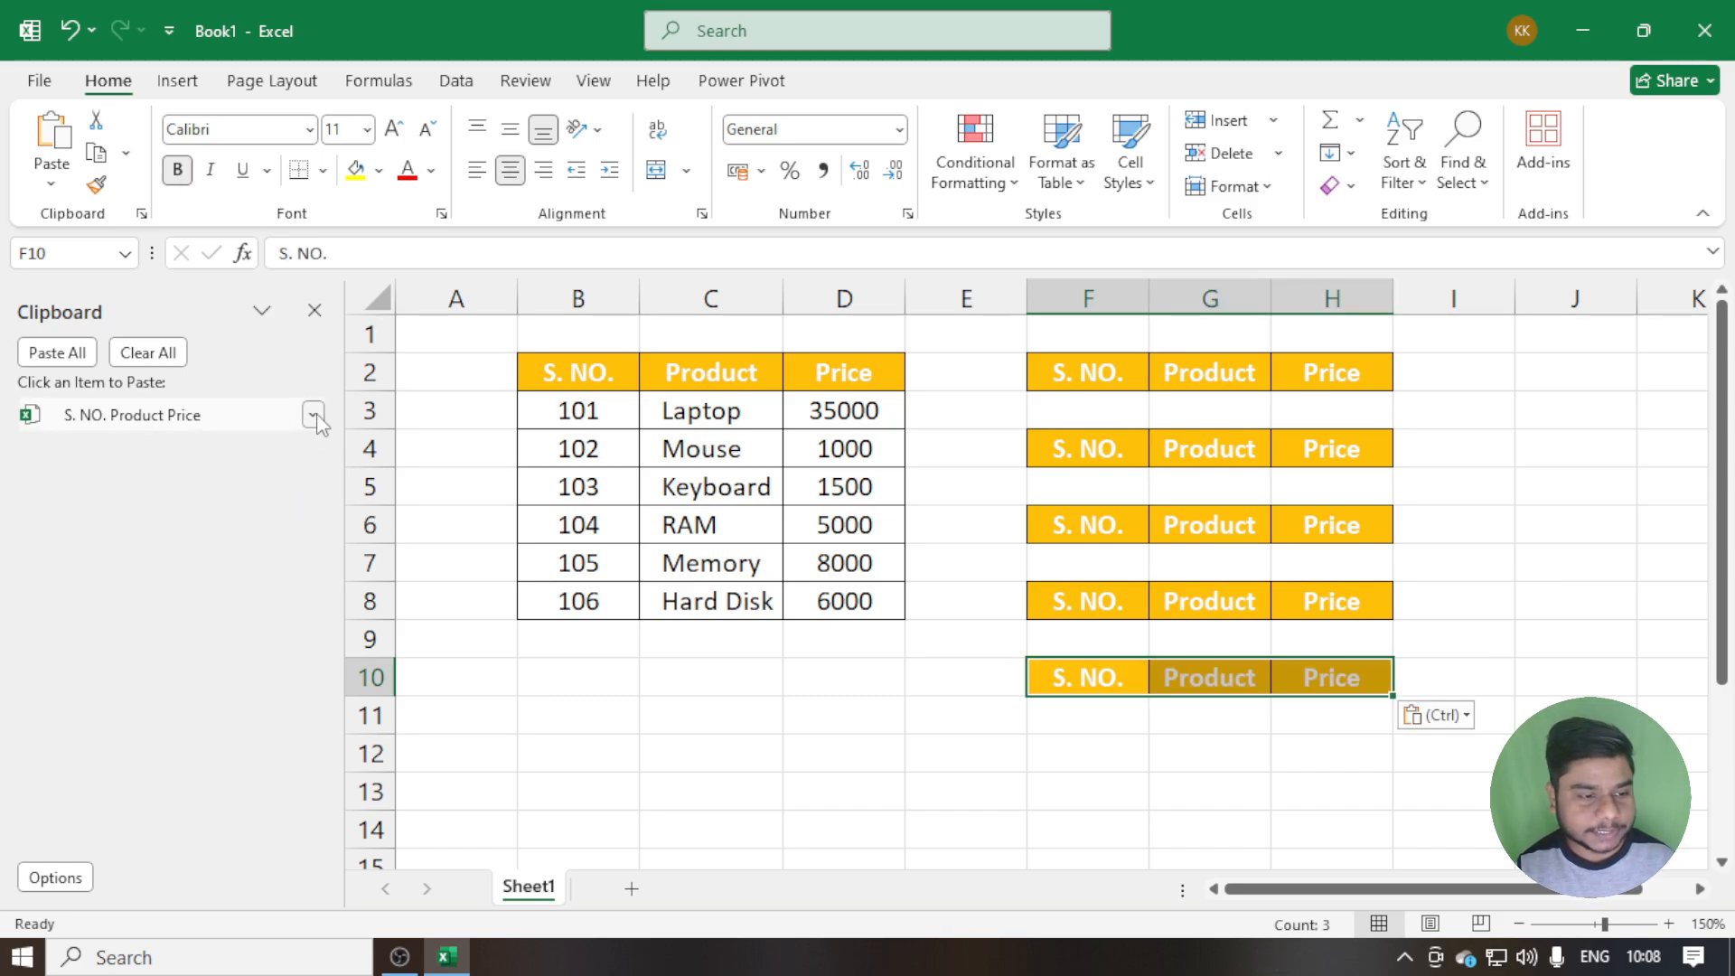
click(314, 415)
click(269, 497)
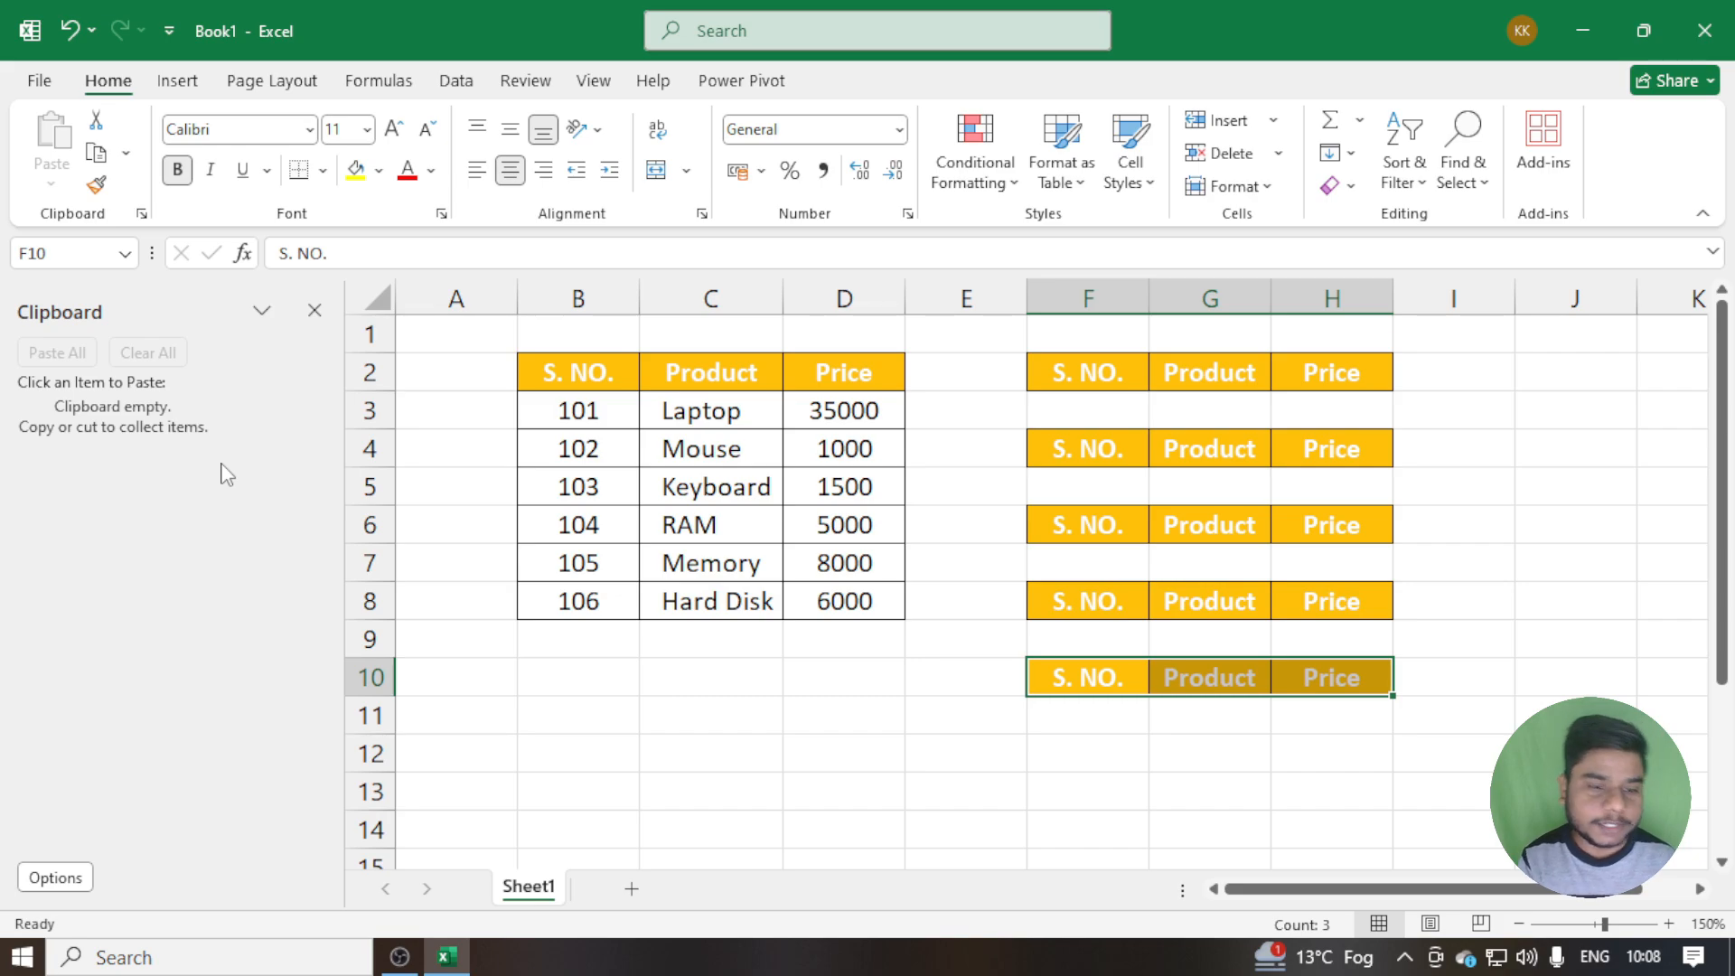
Delete columns F to H, which hold the pasted header copies
drag(1119, 298, 1336, 294)
key(ctrl+minus)
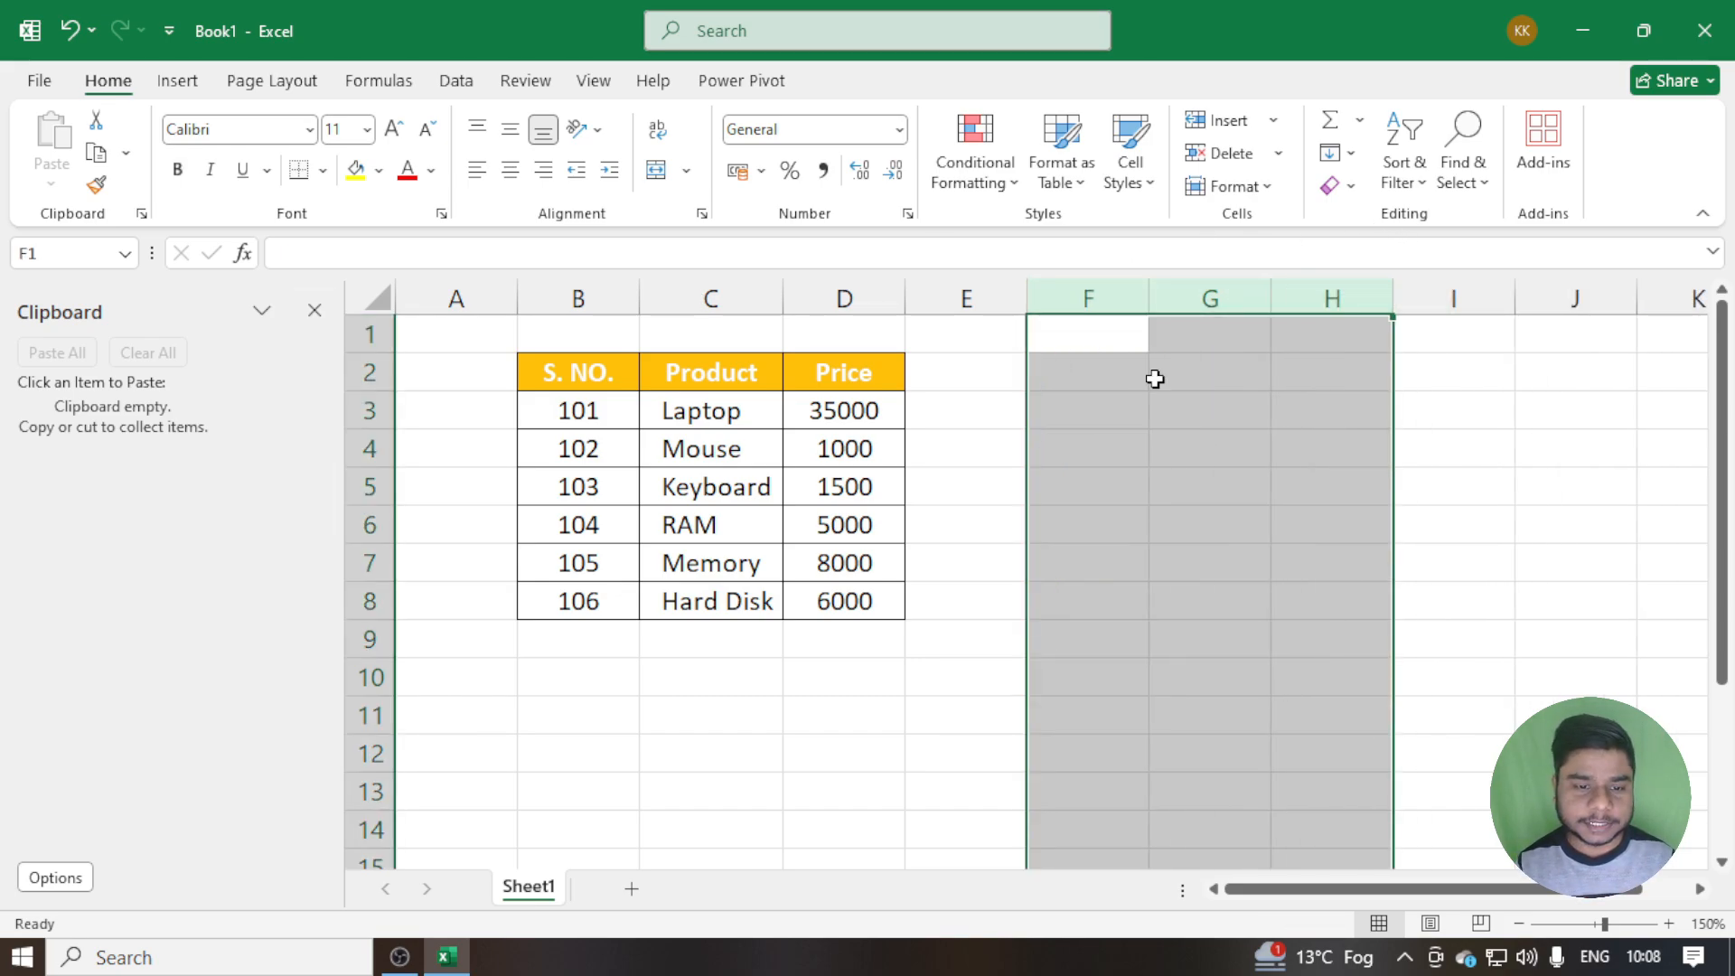
click(1060, 458)
Copy the header row B2:D2 to the Office Clipboard and move the header cells to F2:H2
drag(554, 374, 819, 381)
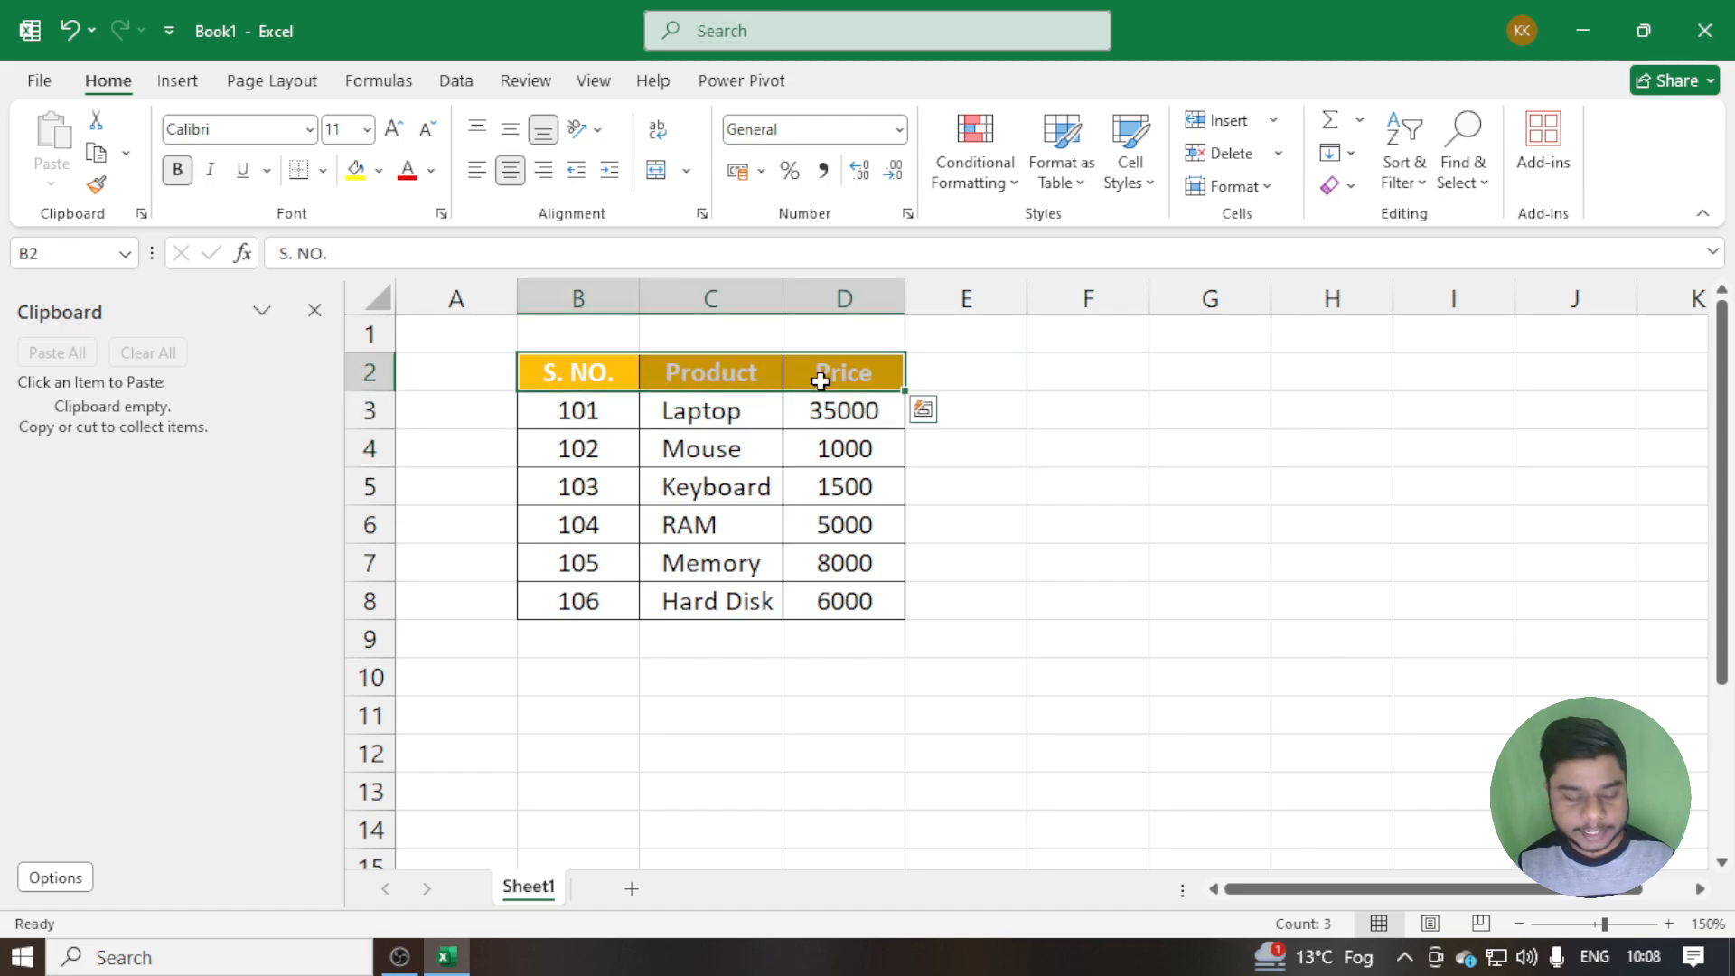
key(ctrl+c)
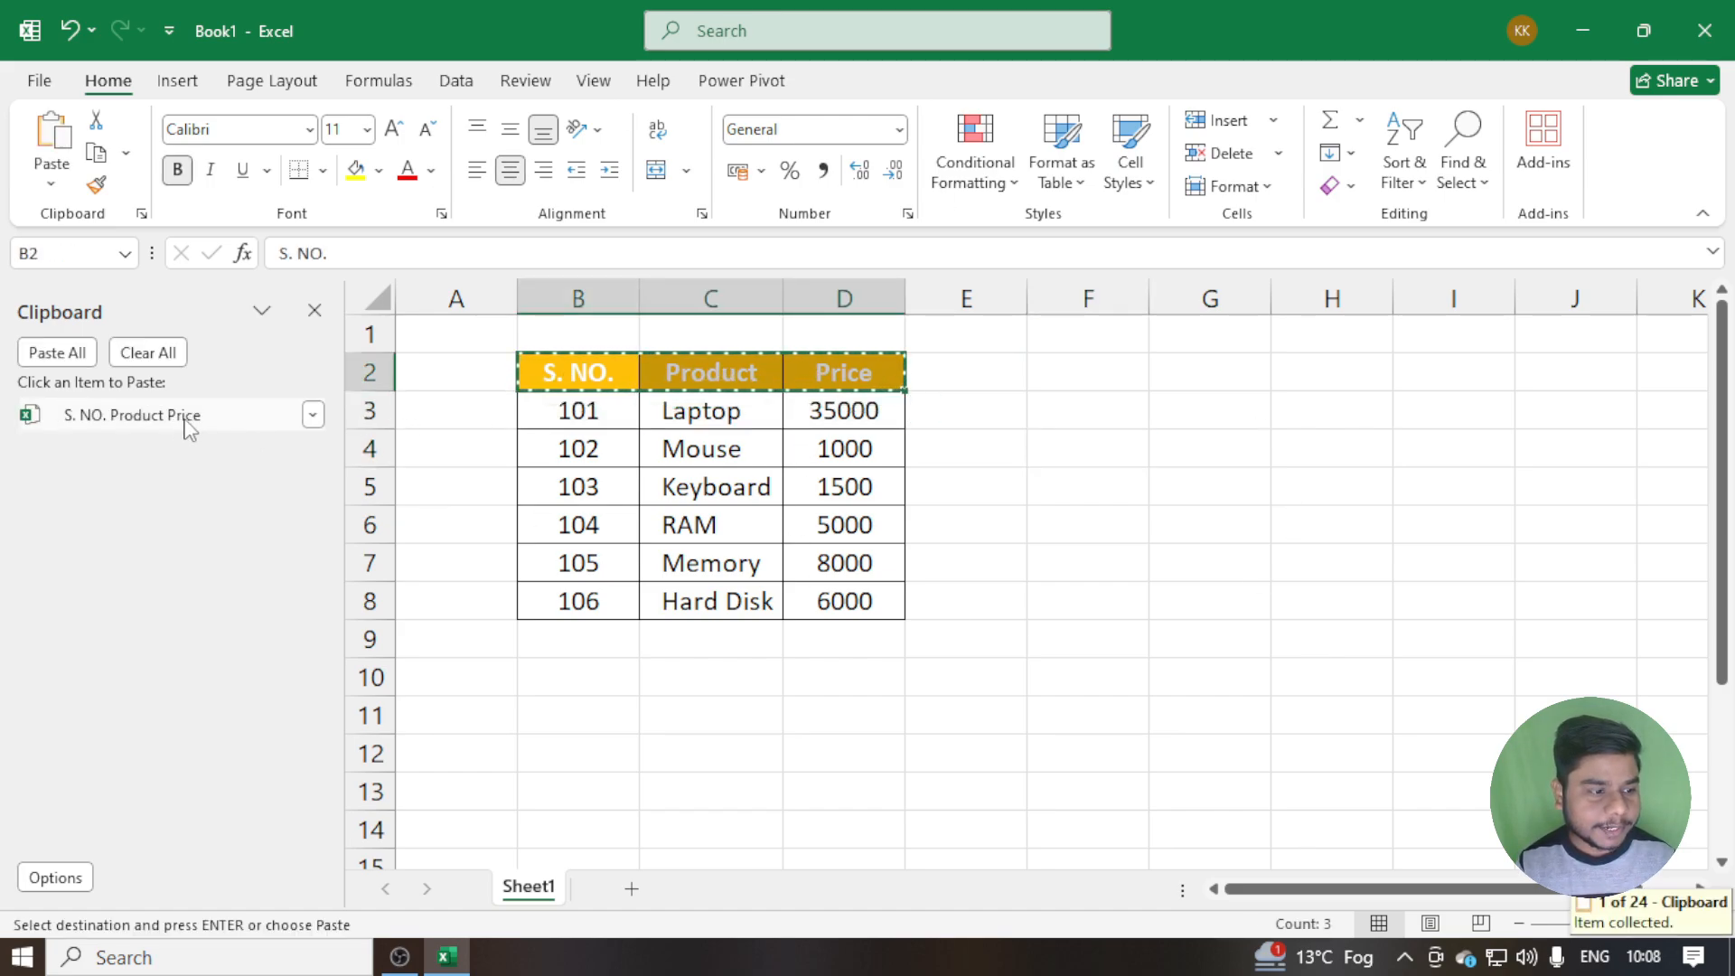
drag(893, 403, 1054, 412)
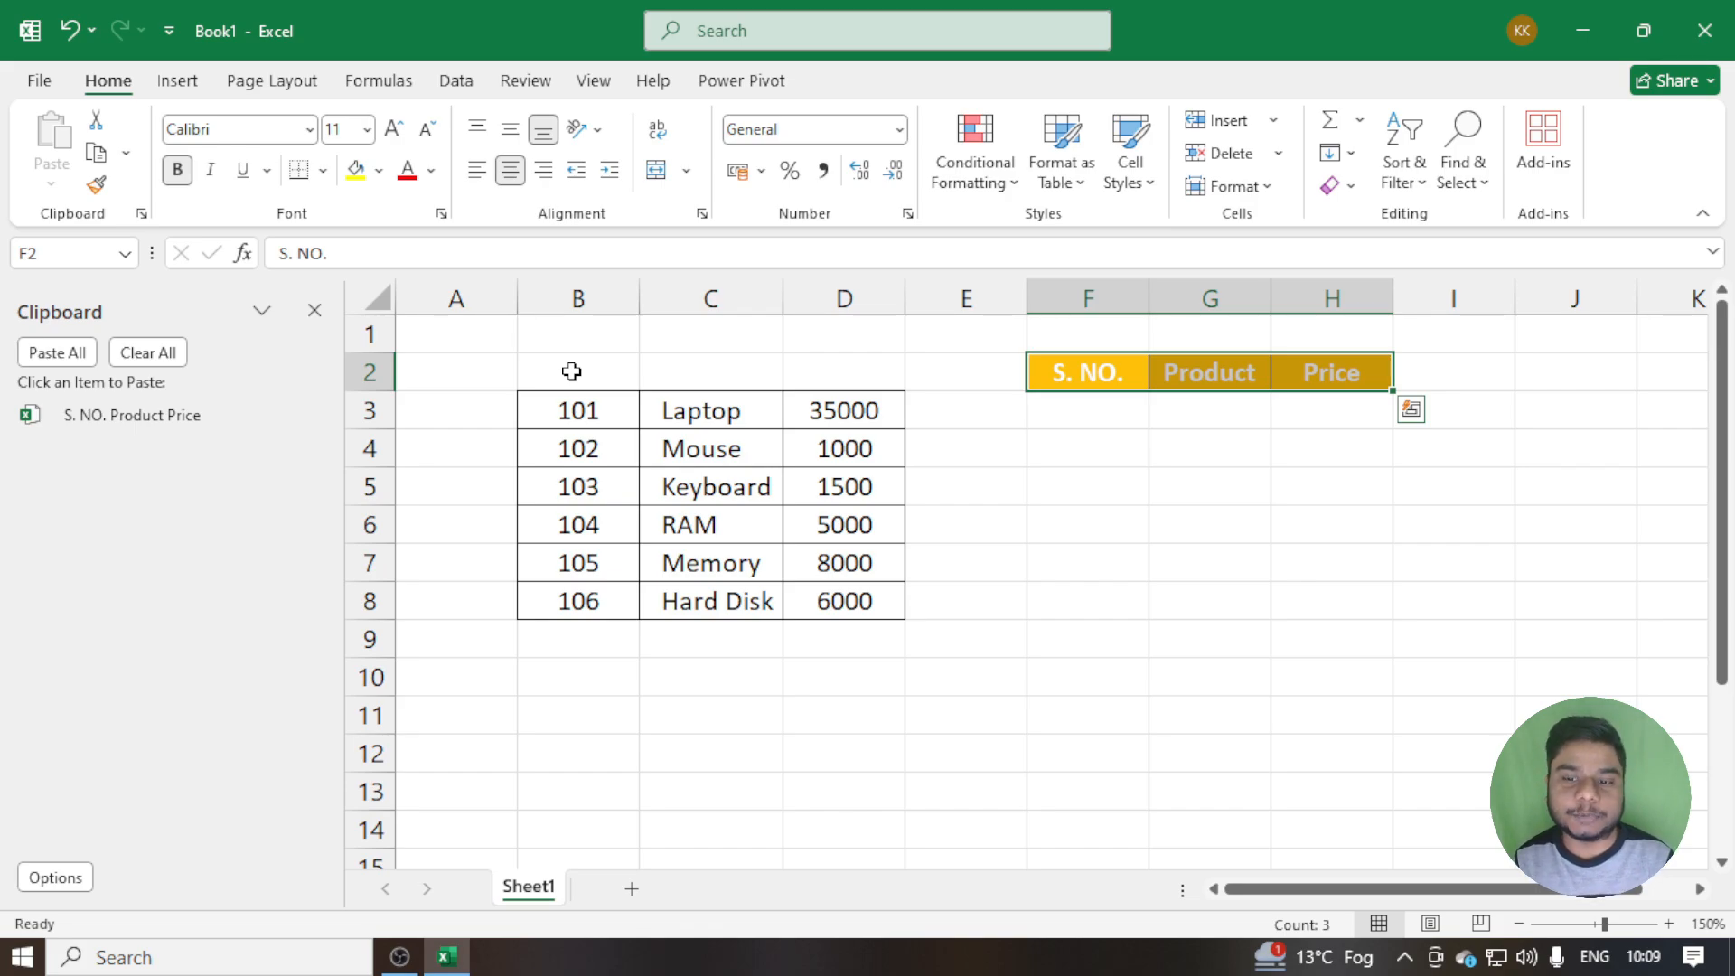
Paste the header entry from the Office Clipboard at cells F4 and F6
click(1120, 446)
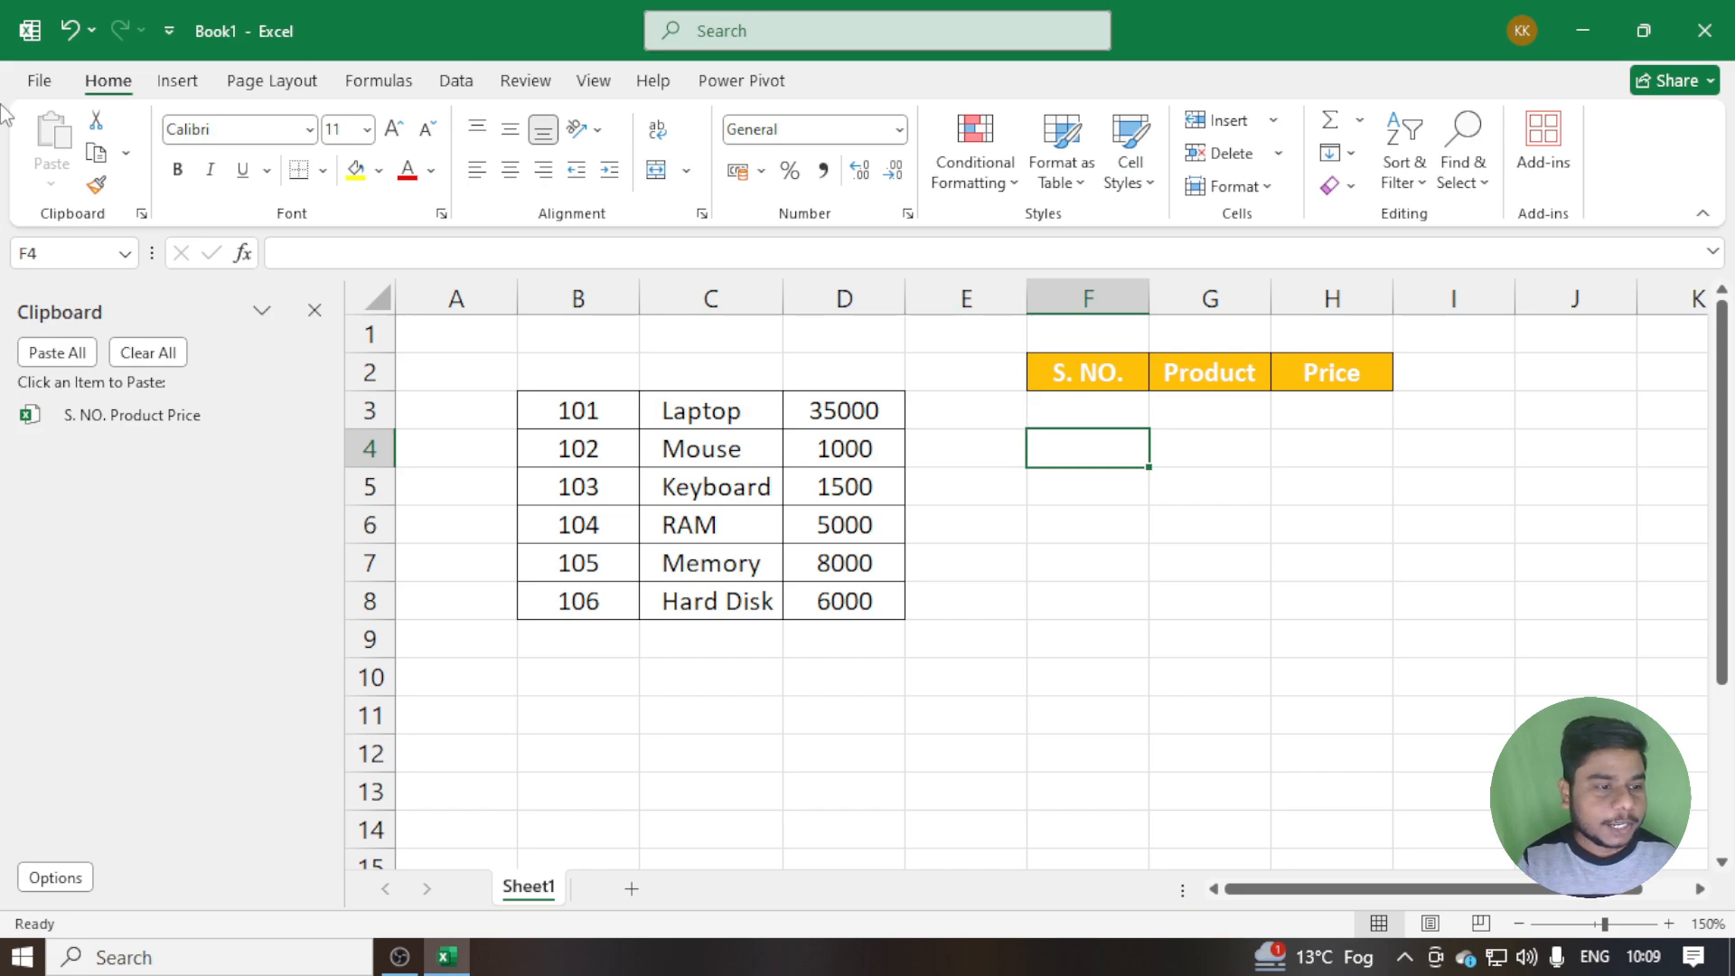
click(144, 415)
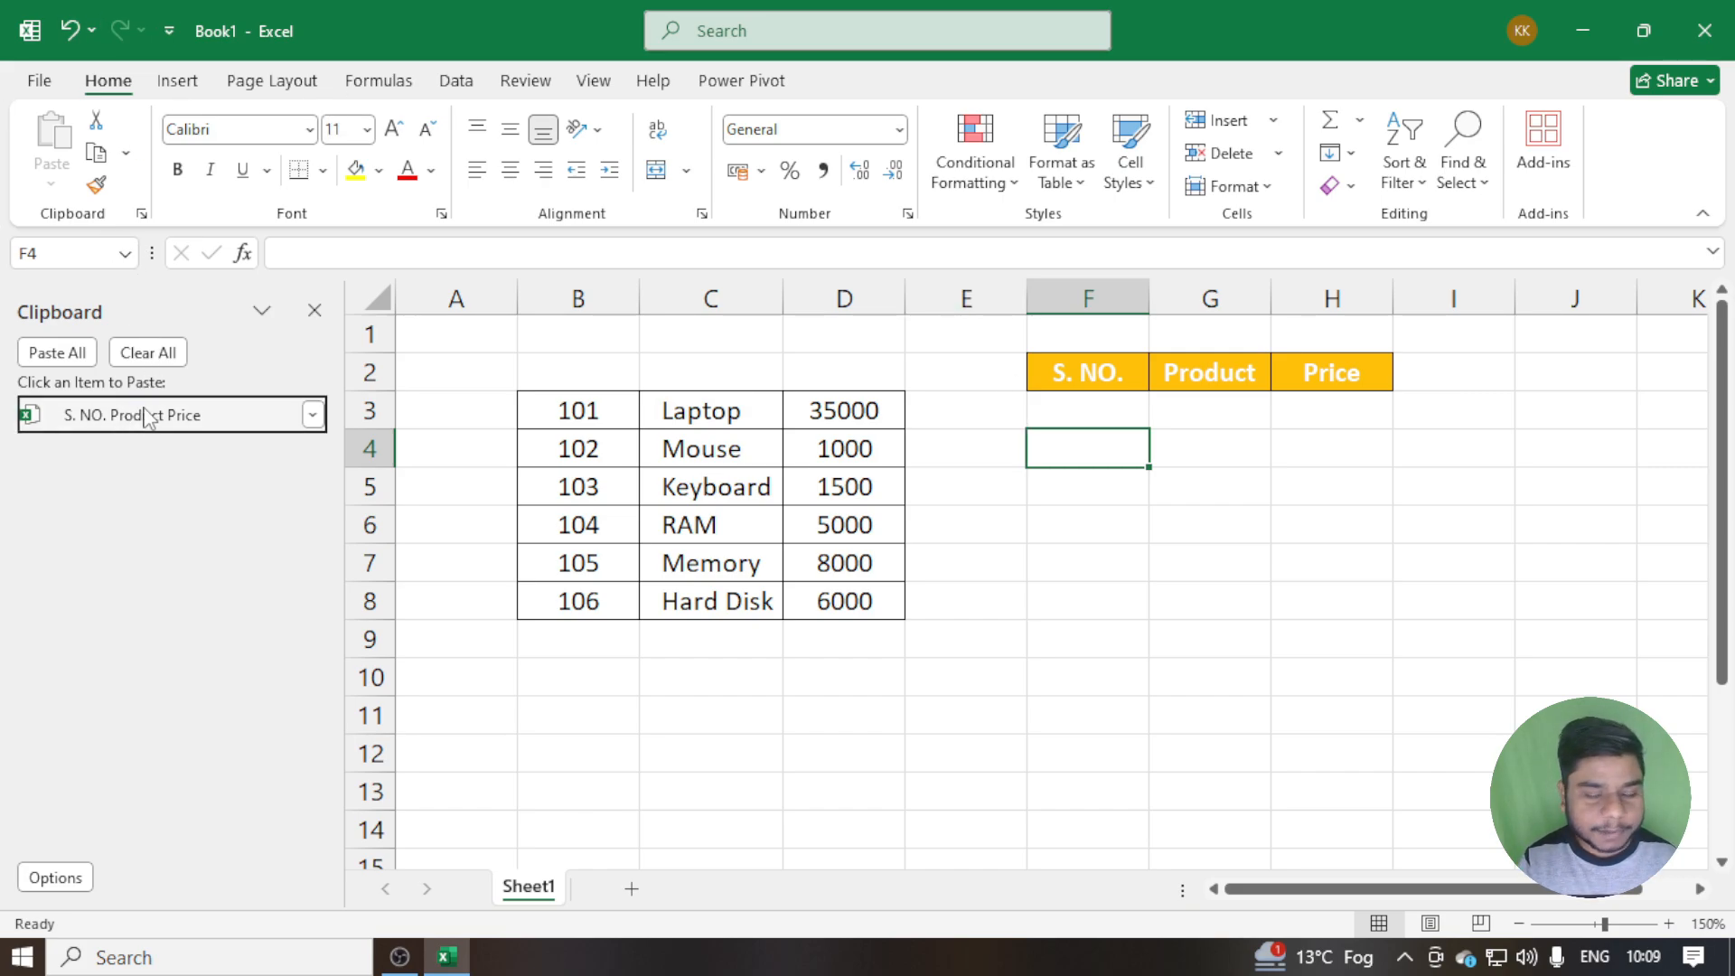
click(1051, 524)
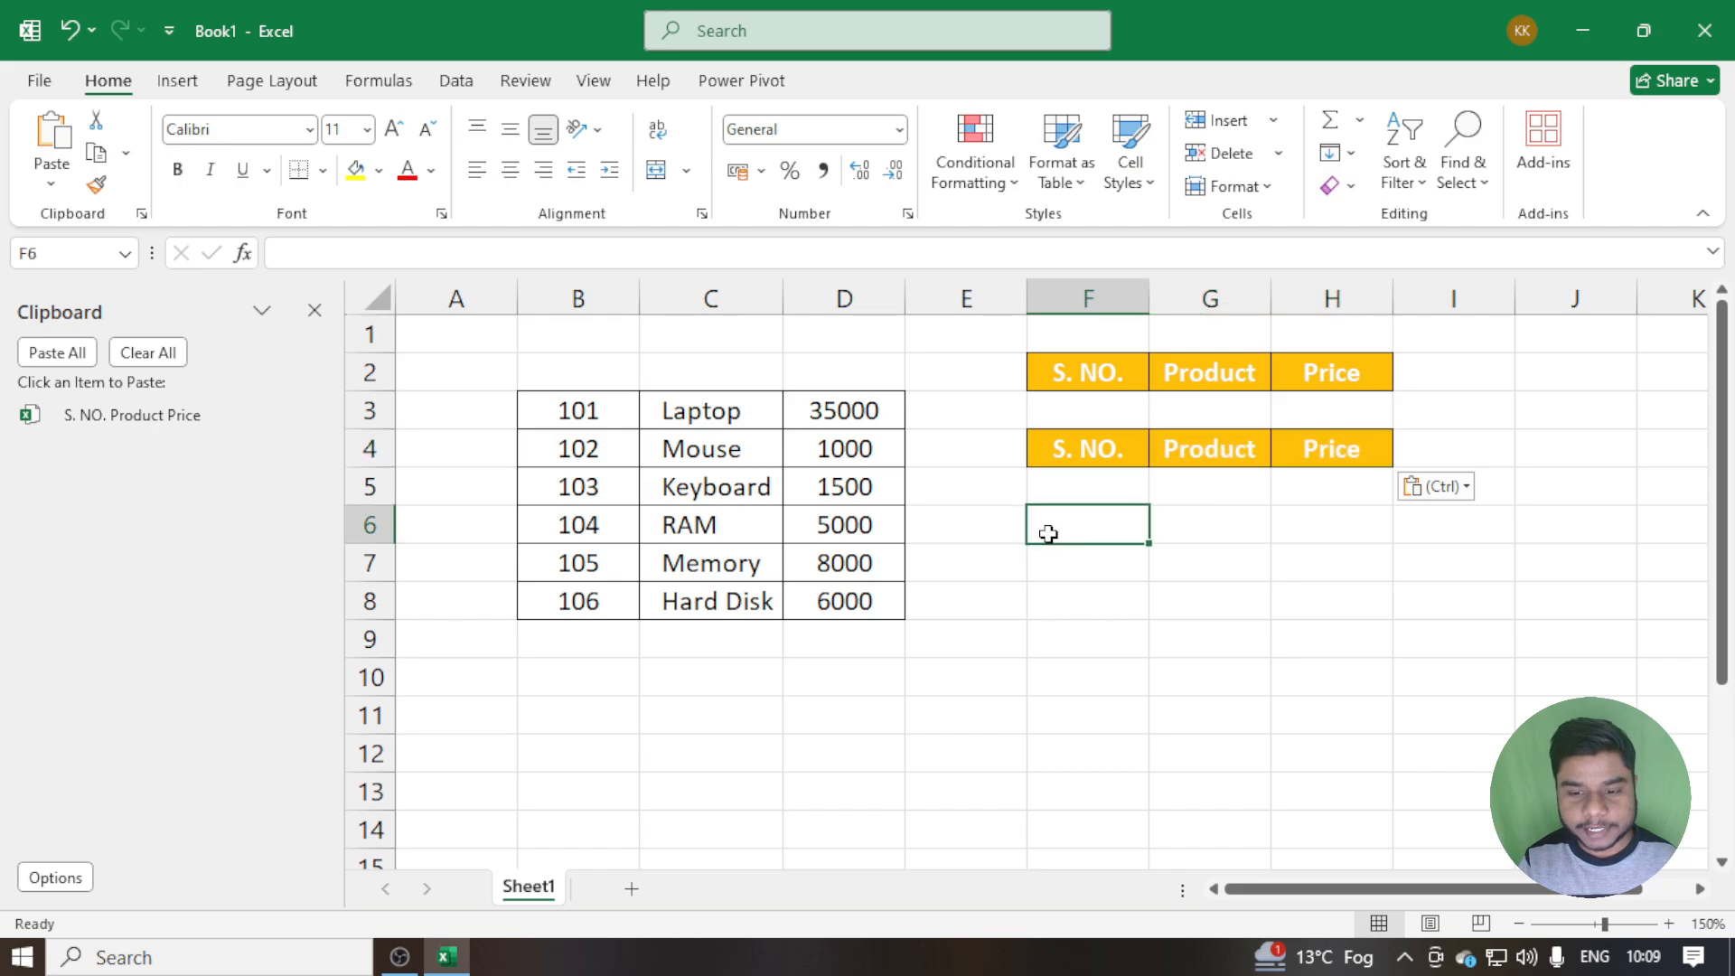
click(202, 415)
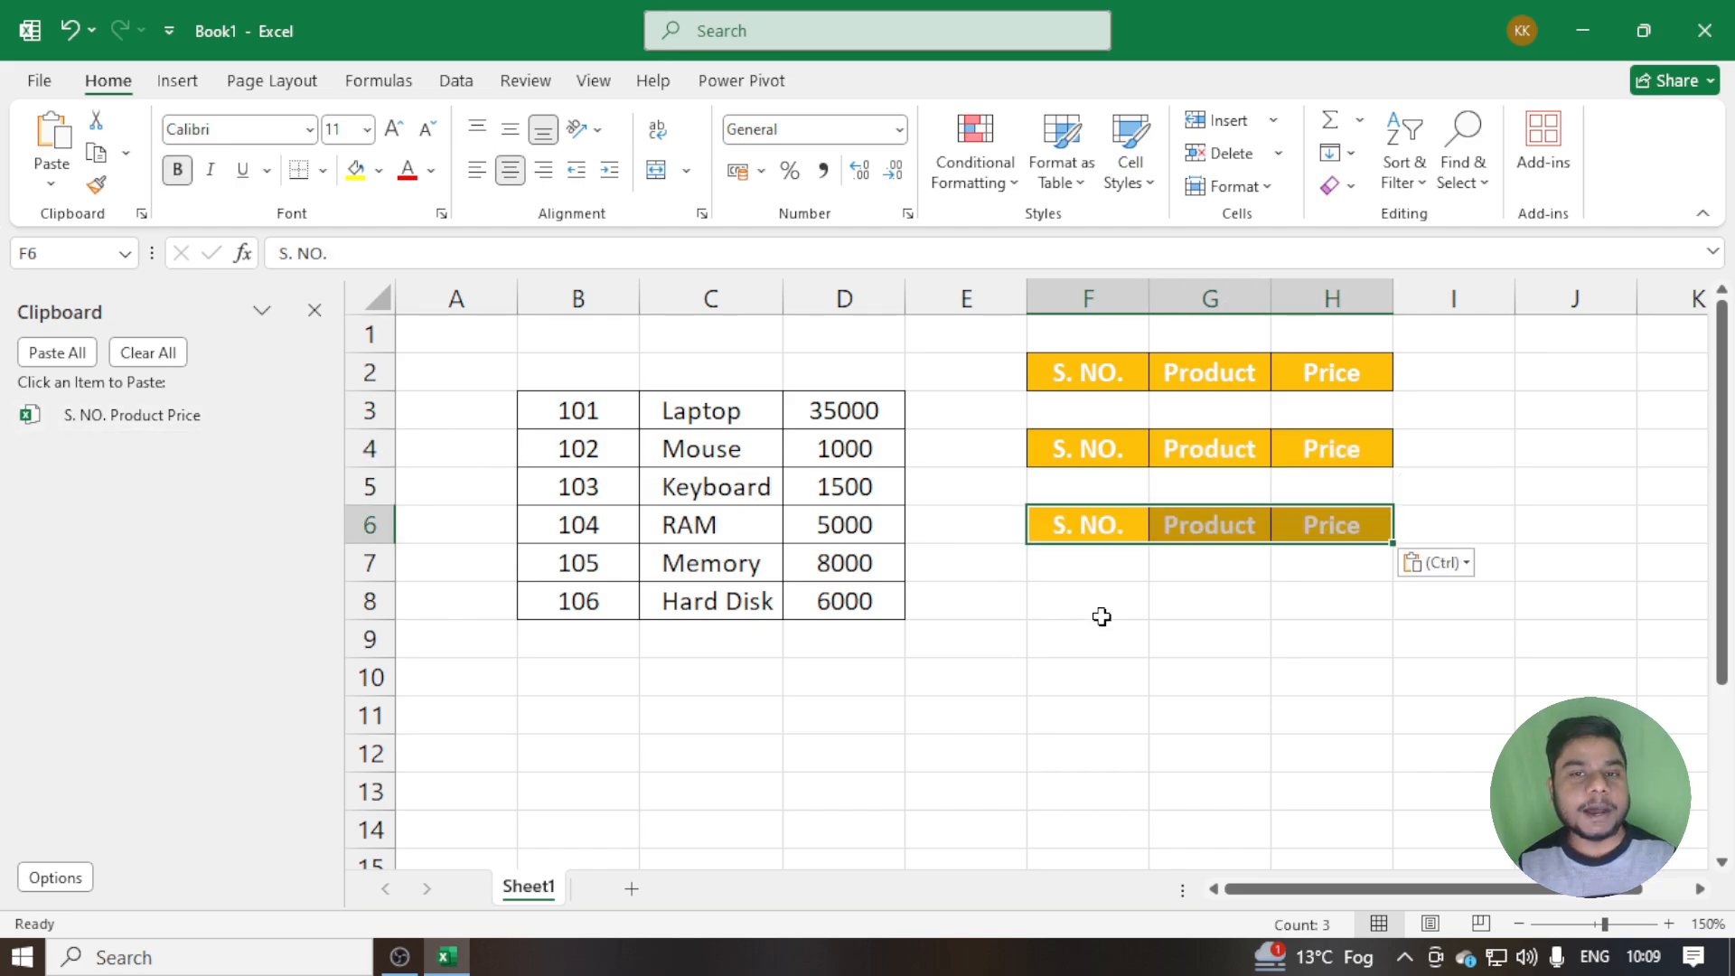
Undo the header pastes in F6 and F4 and the move of the header row to F2:H2
drag(1076, 372, 1319, 363)
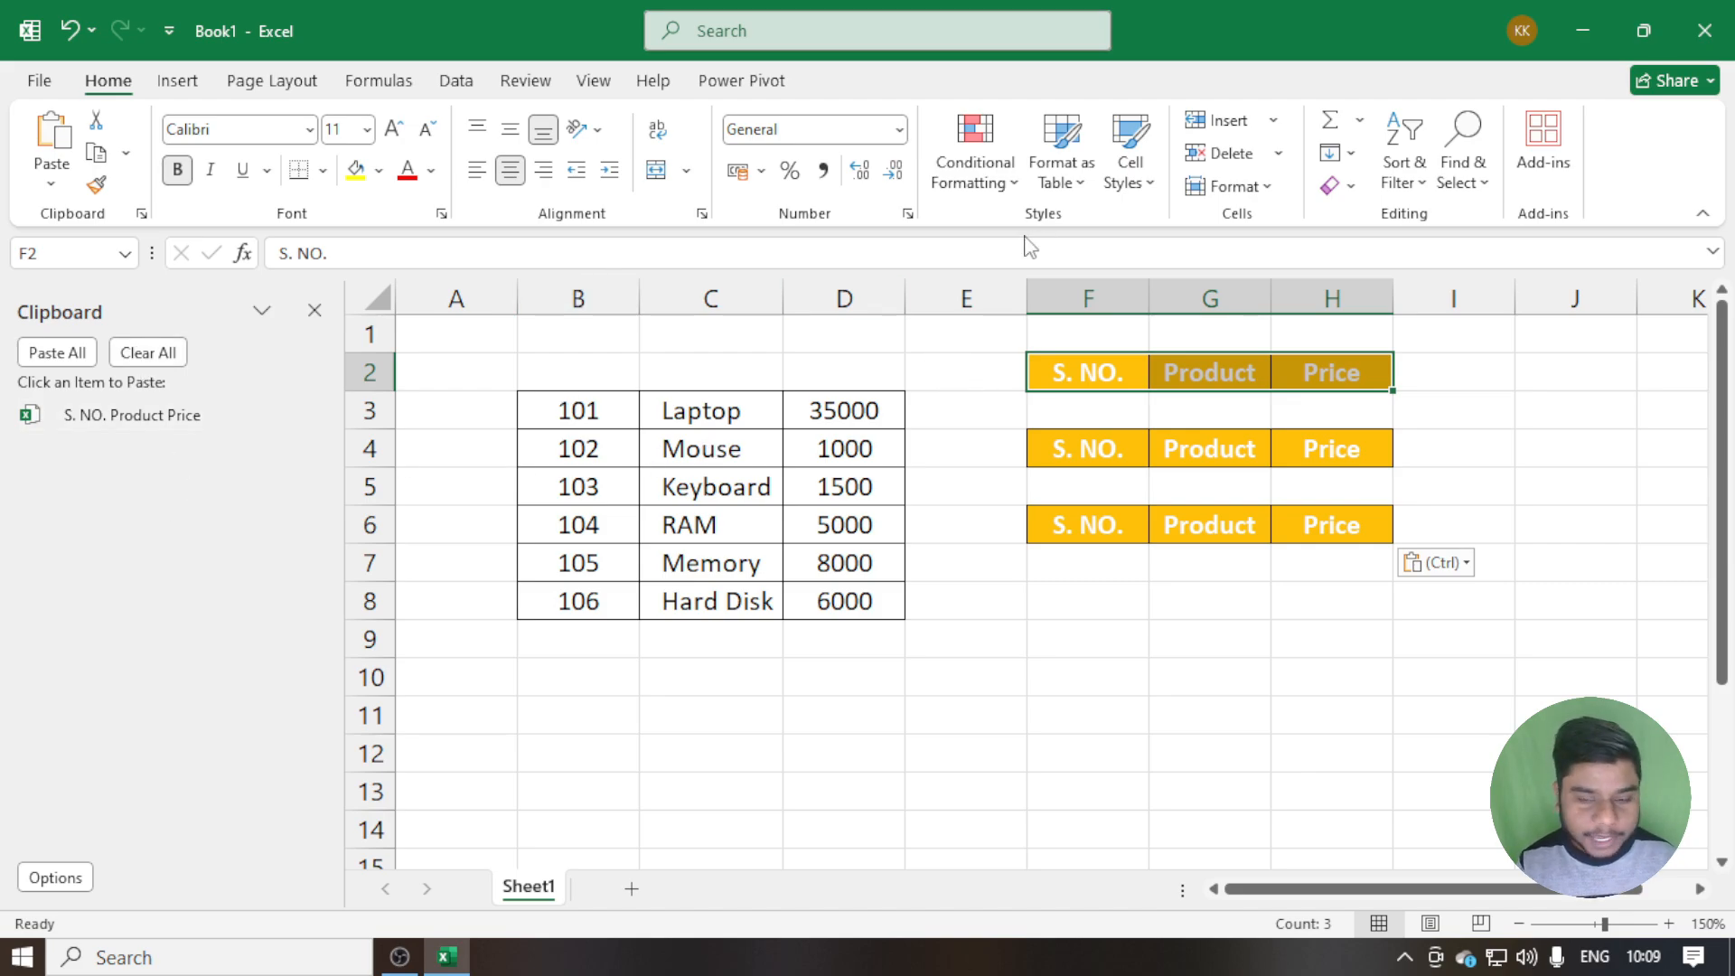
drag(1058, 419, 1333, 519)
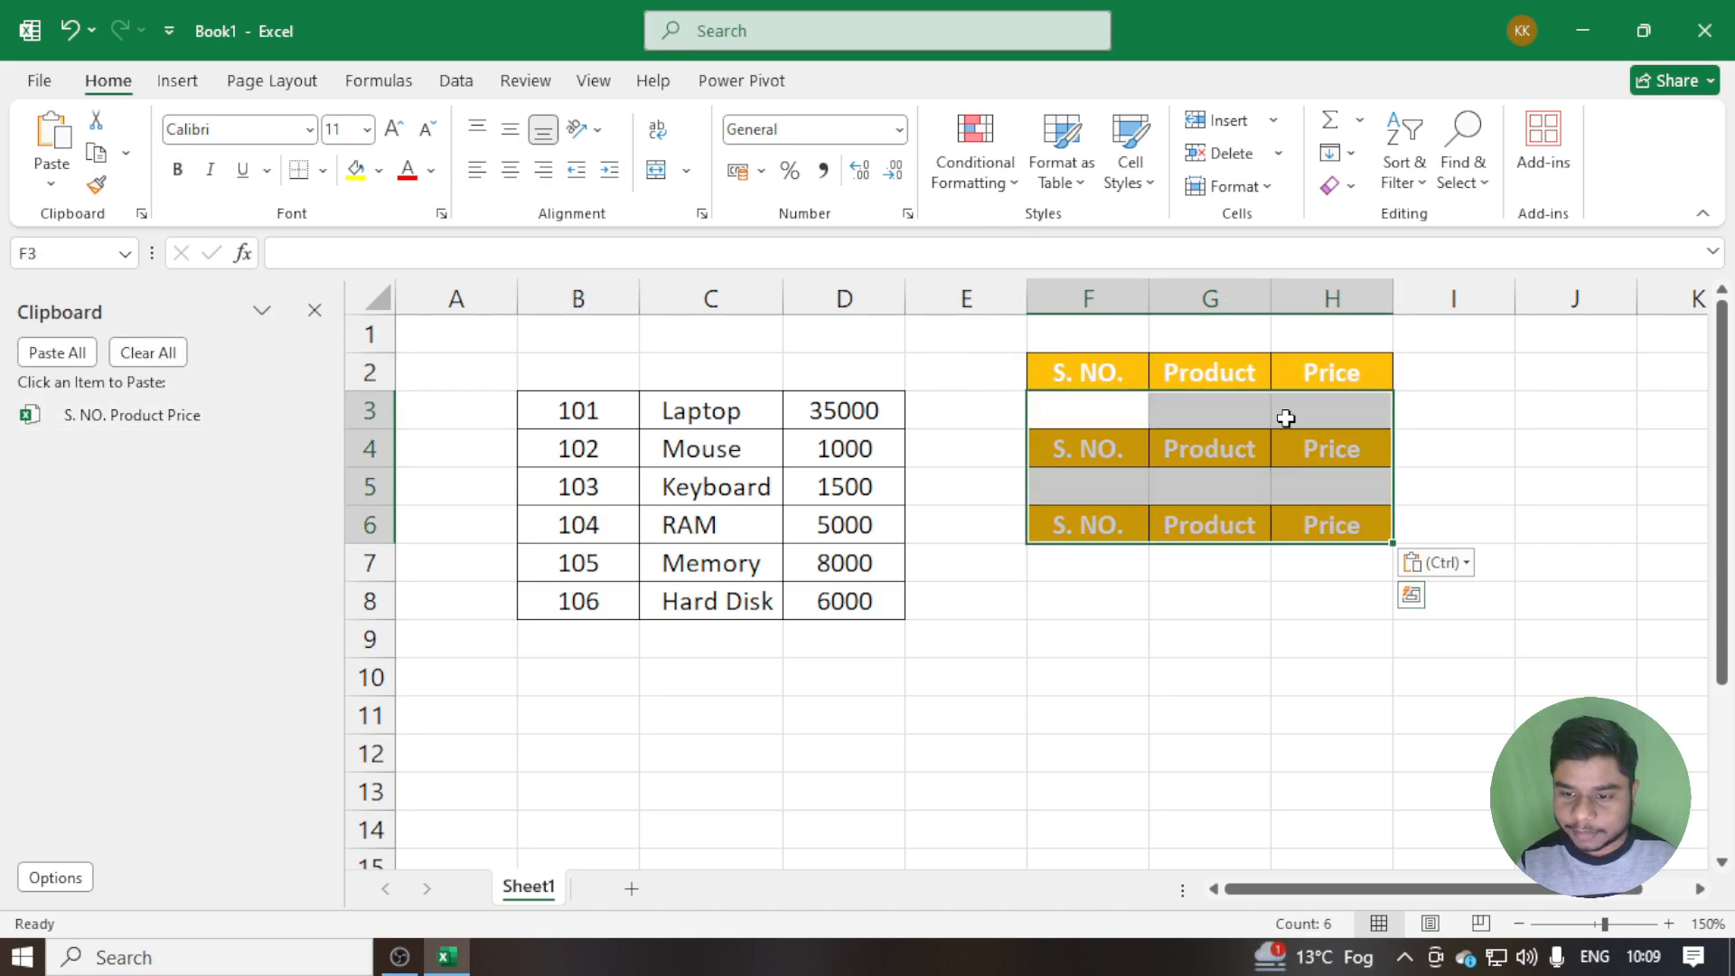
drag(1125, 299, 1332, 298)
key(ctrl+z)
key(ctrl+z)
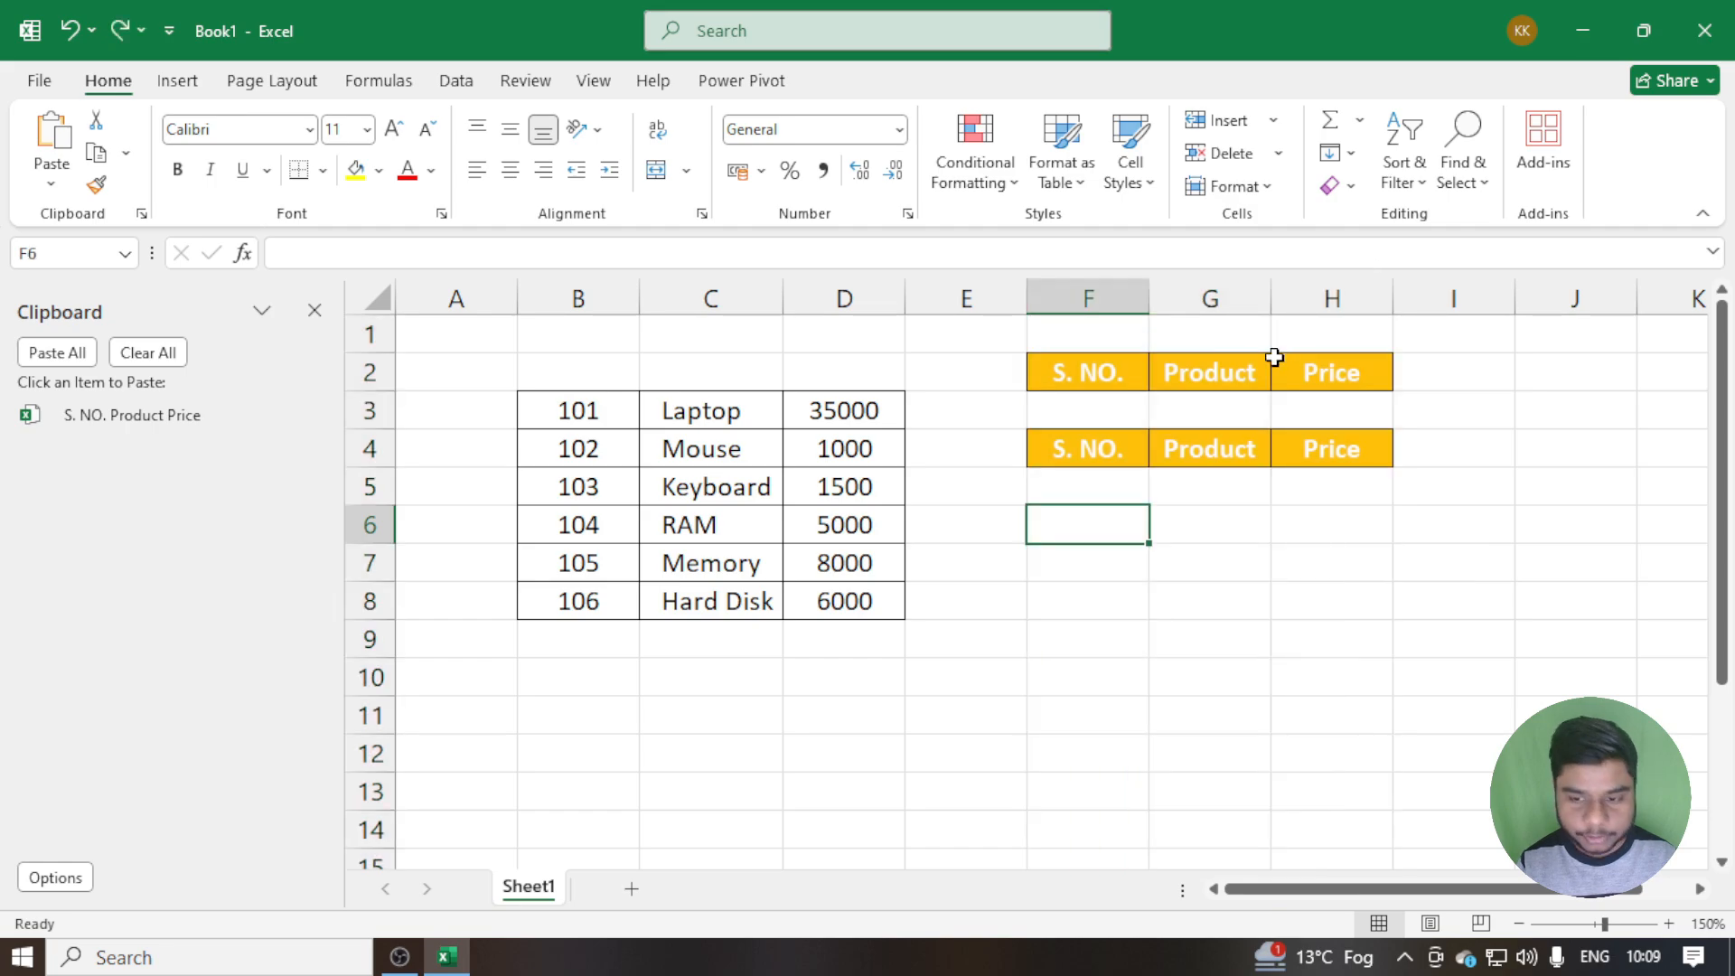
key(ctrl+z)
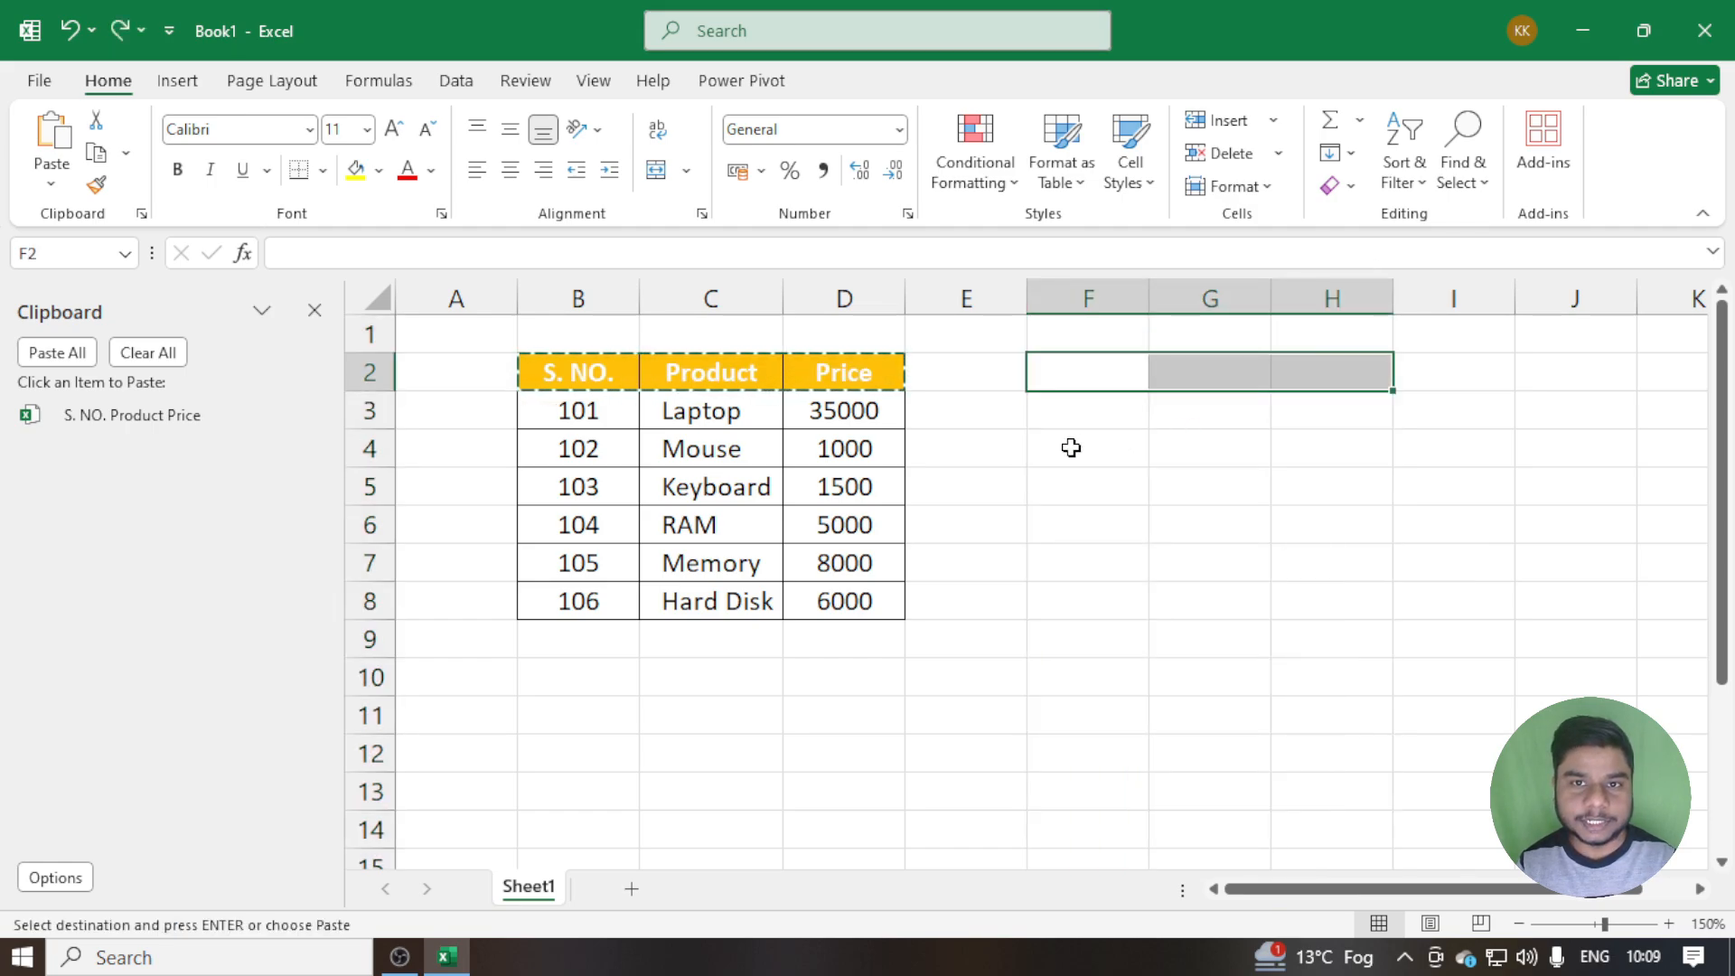
End copy mode, select cell B2, and clear all entries from the Office Clipboard
key(Escape)
click(632, 385)
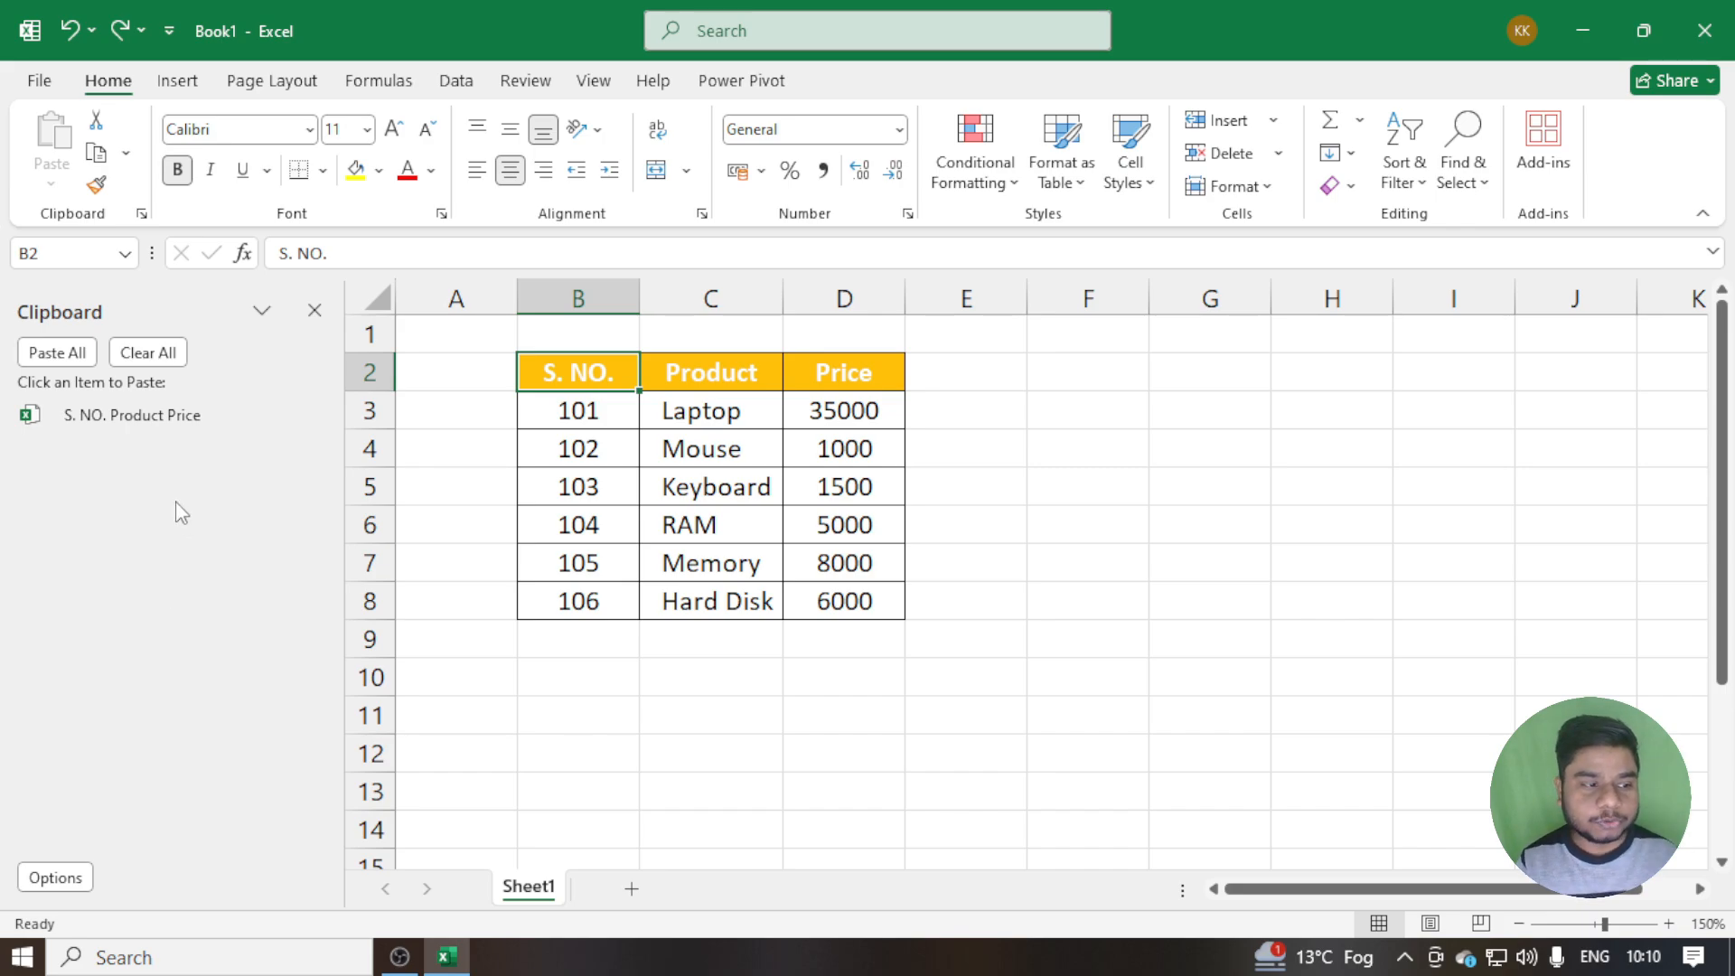
click(161, 352)
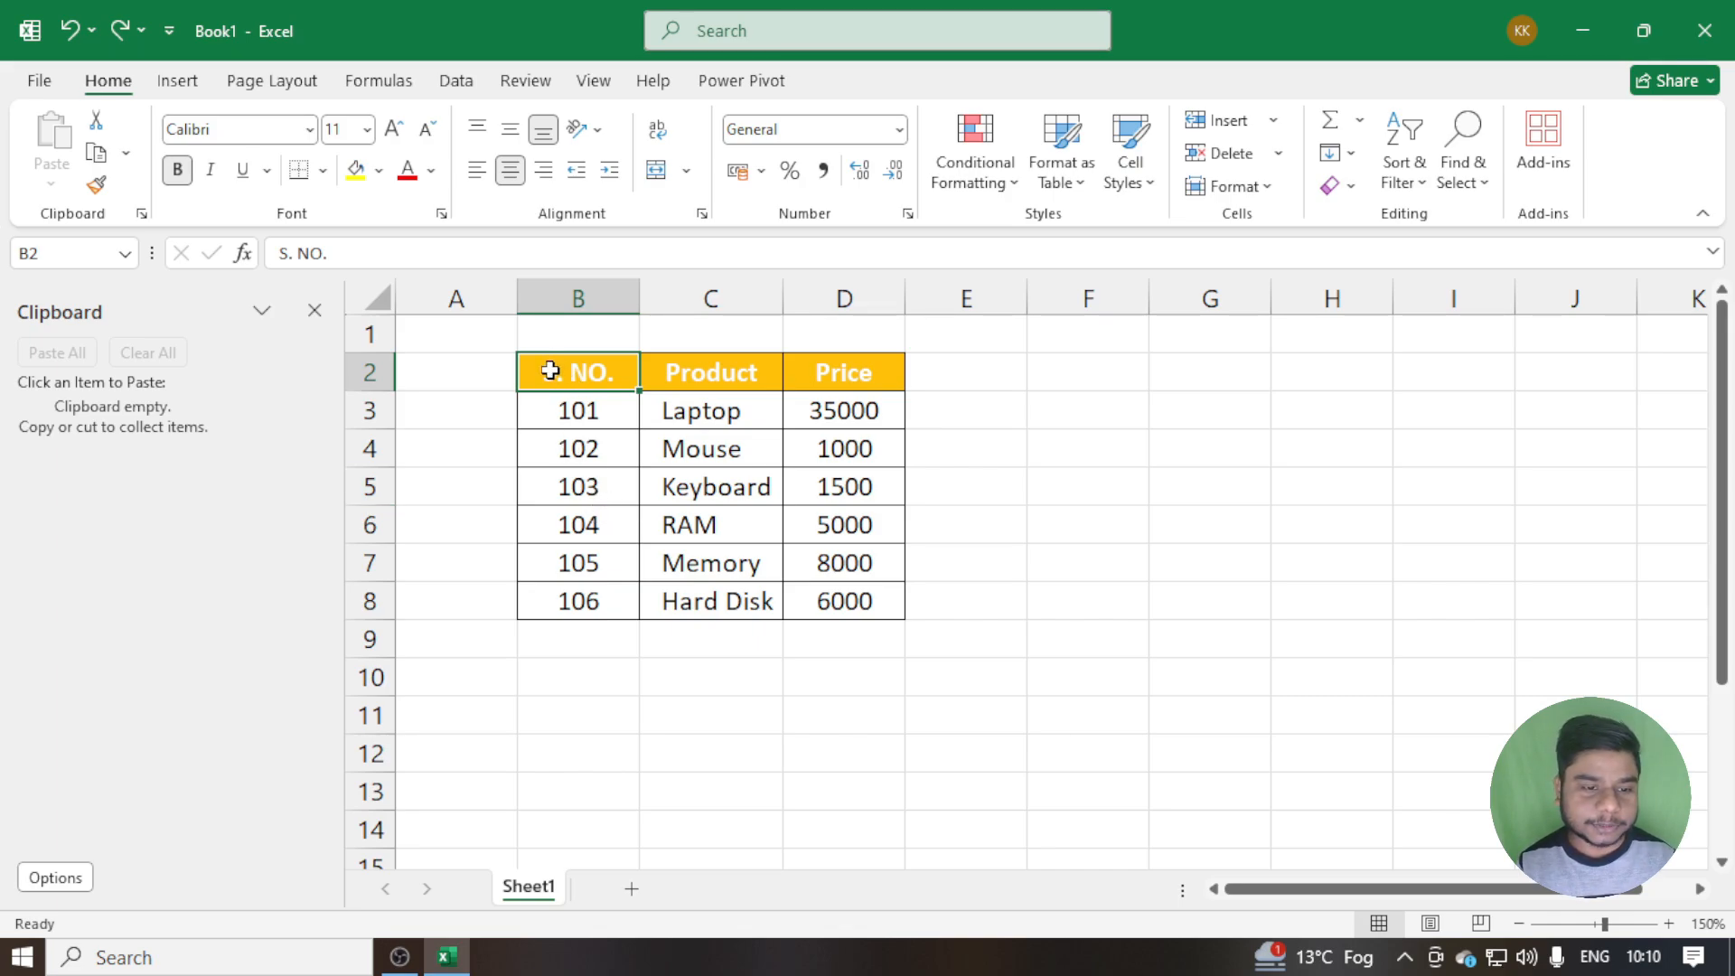
drag(554, 371, 844, 360)
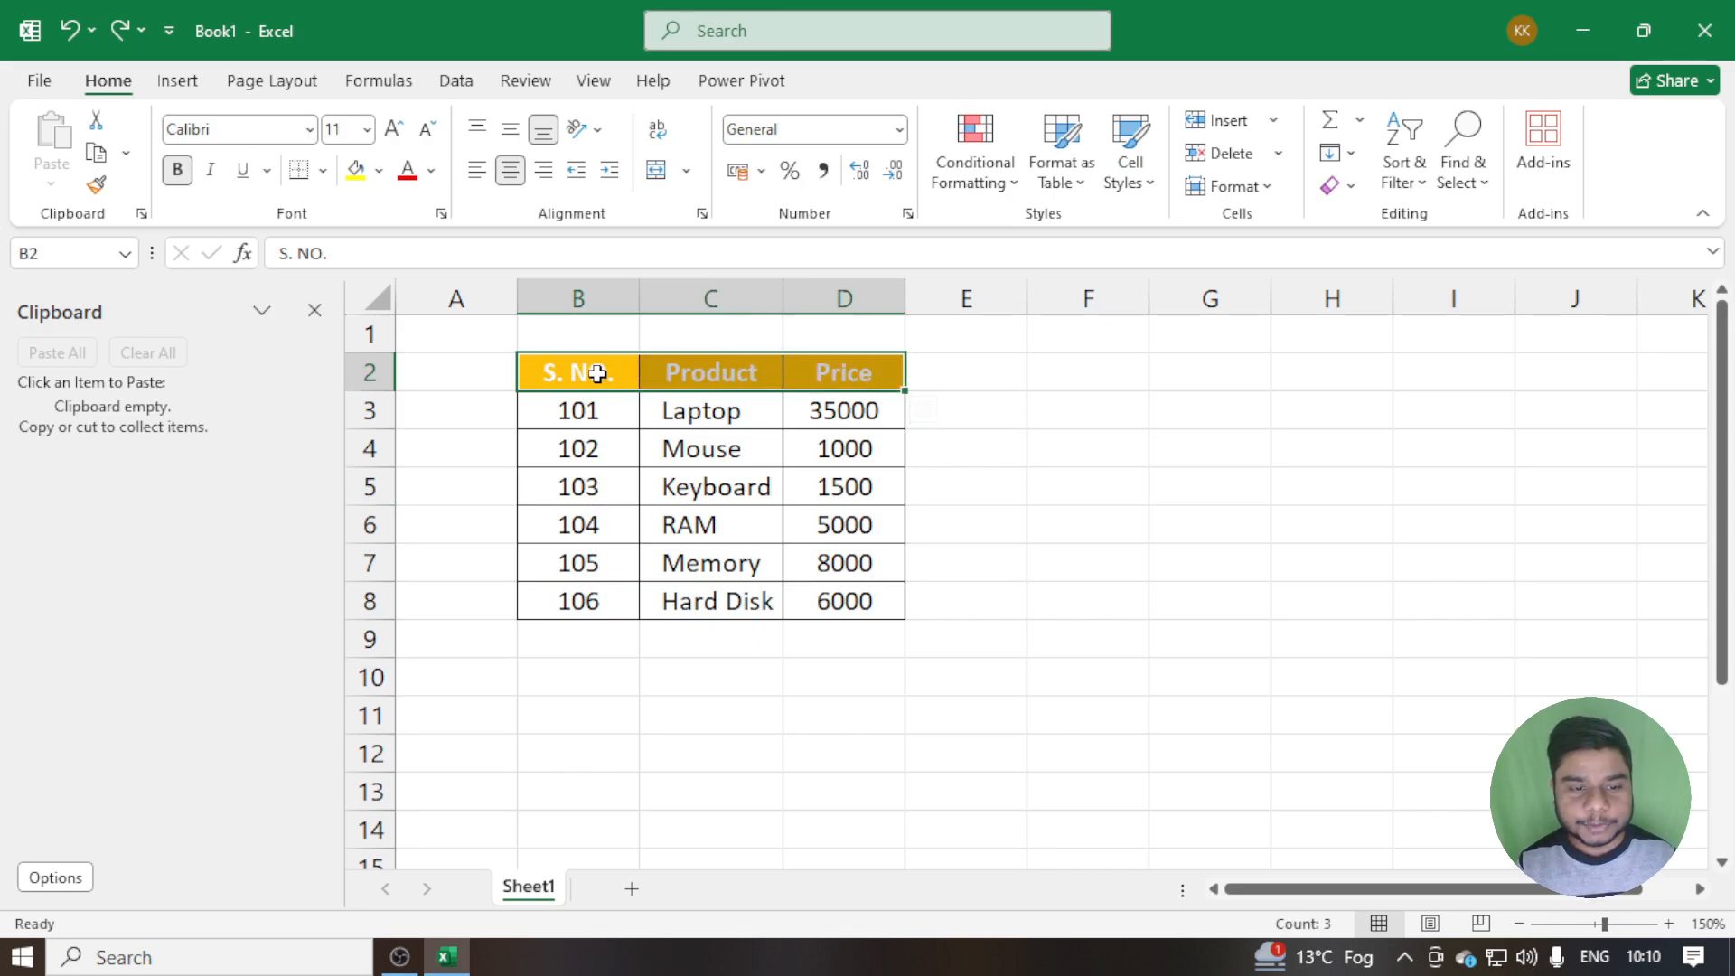
drag(581, 367, 806, 372)
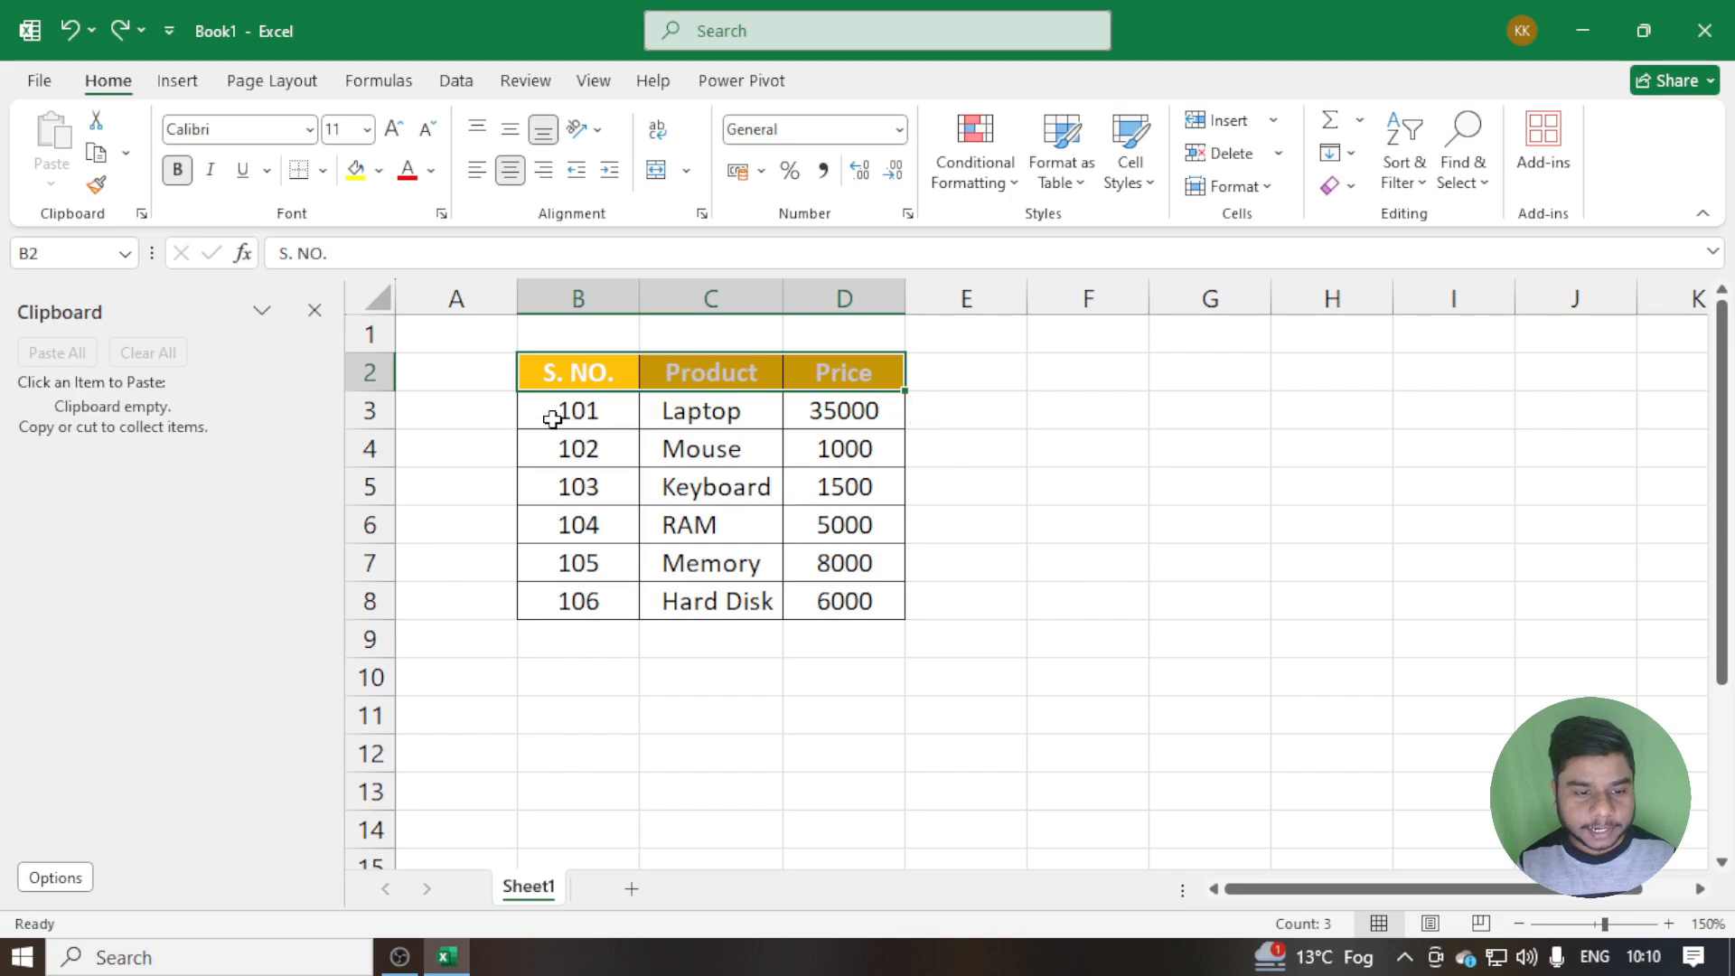
drag(554, 415, 822, 400)
click(736, 417)
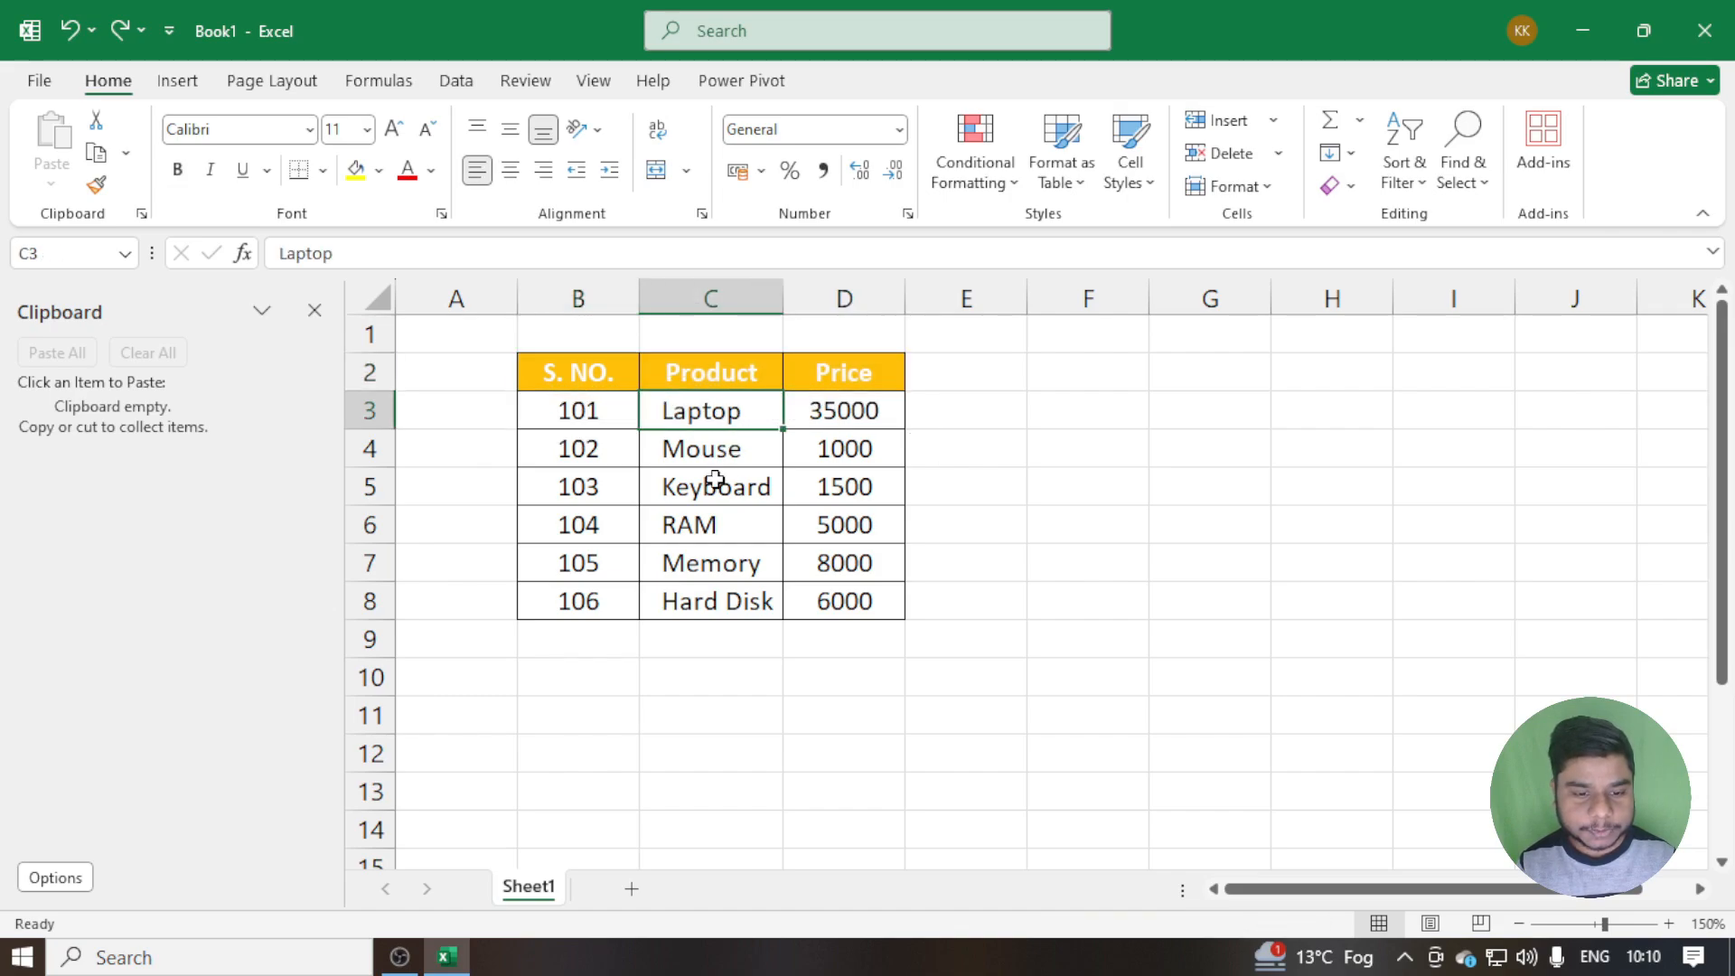
click(708, 483)
click(691, 564)
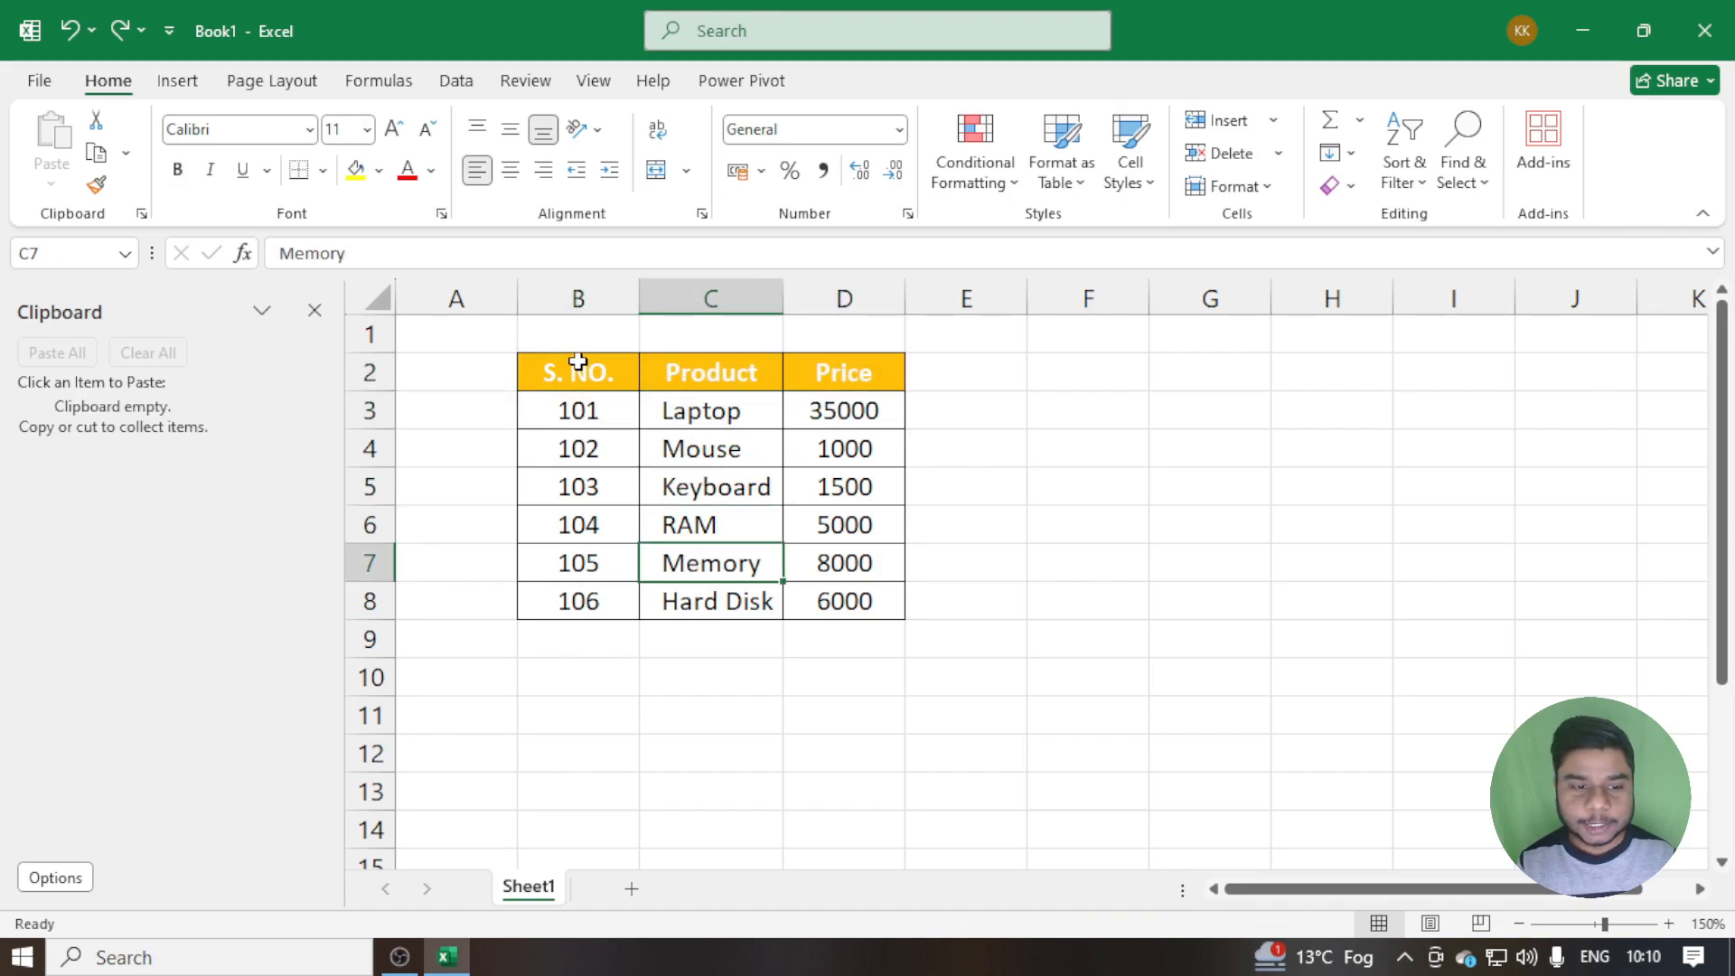
Copy the header row B2:D2 and the Laptop, Keyboard and Memory rows separately to the Office Clipboard
drag(575, 364, 820, 364)
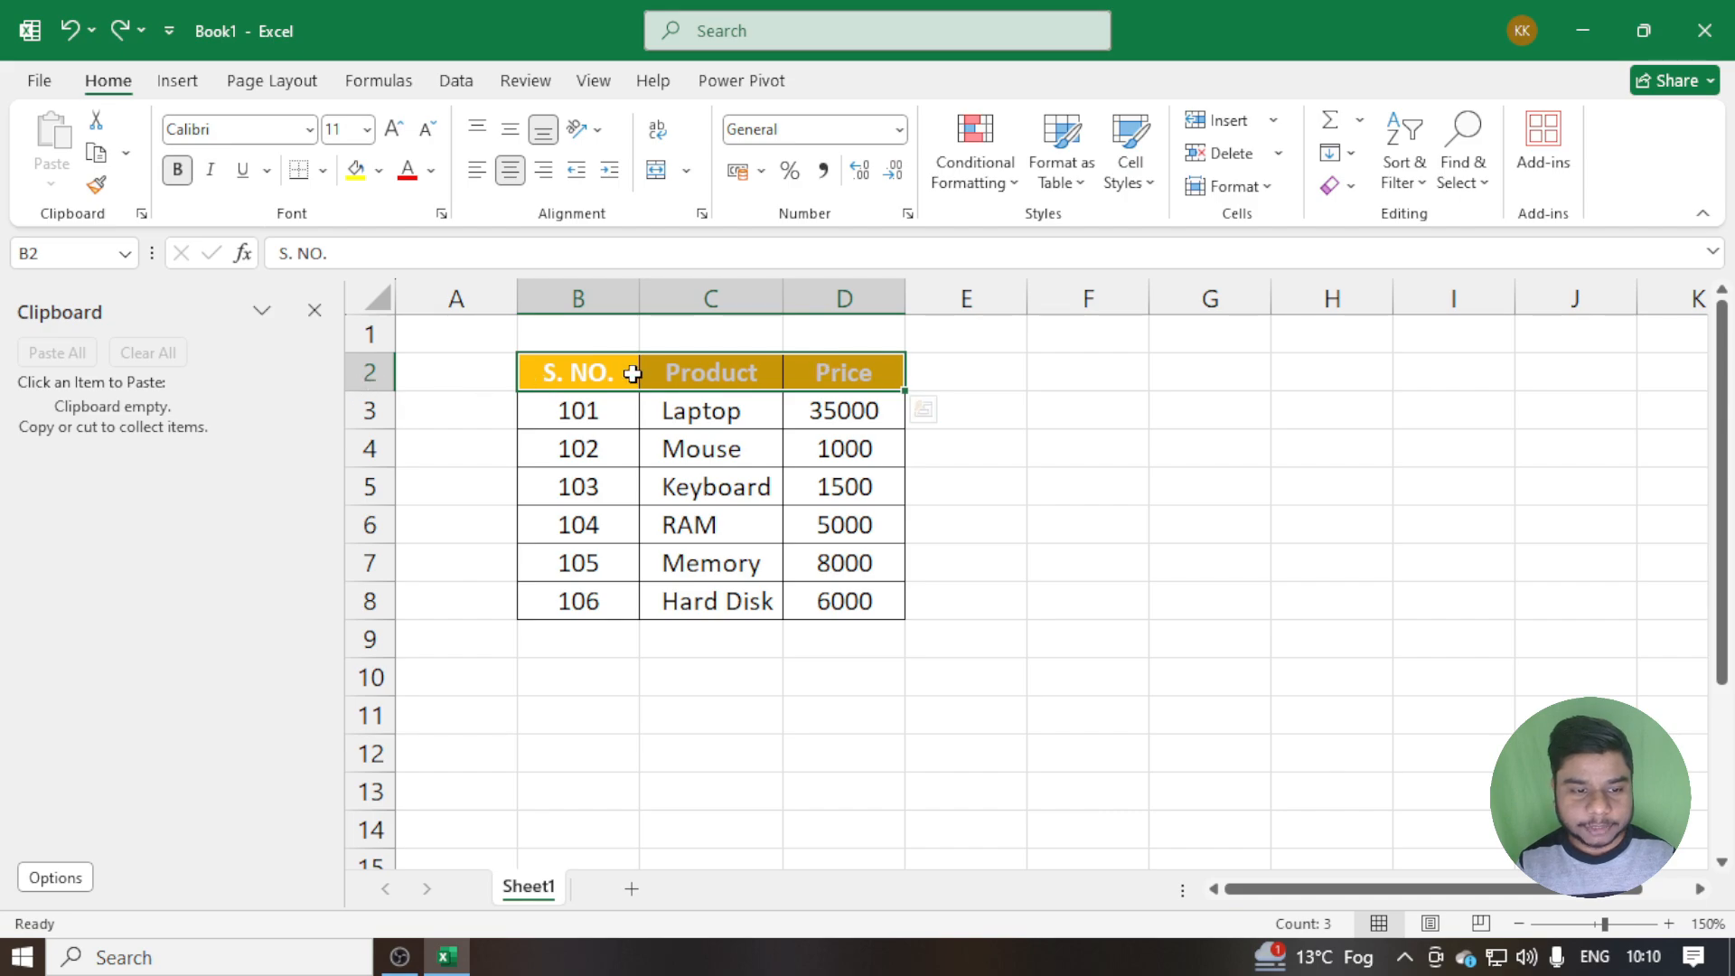
key(ctrl+c)
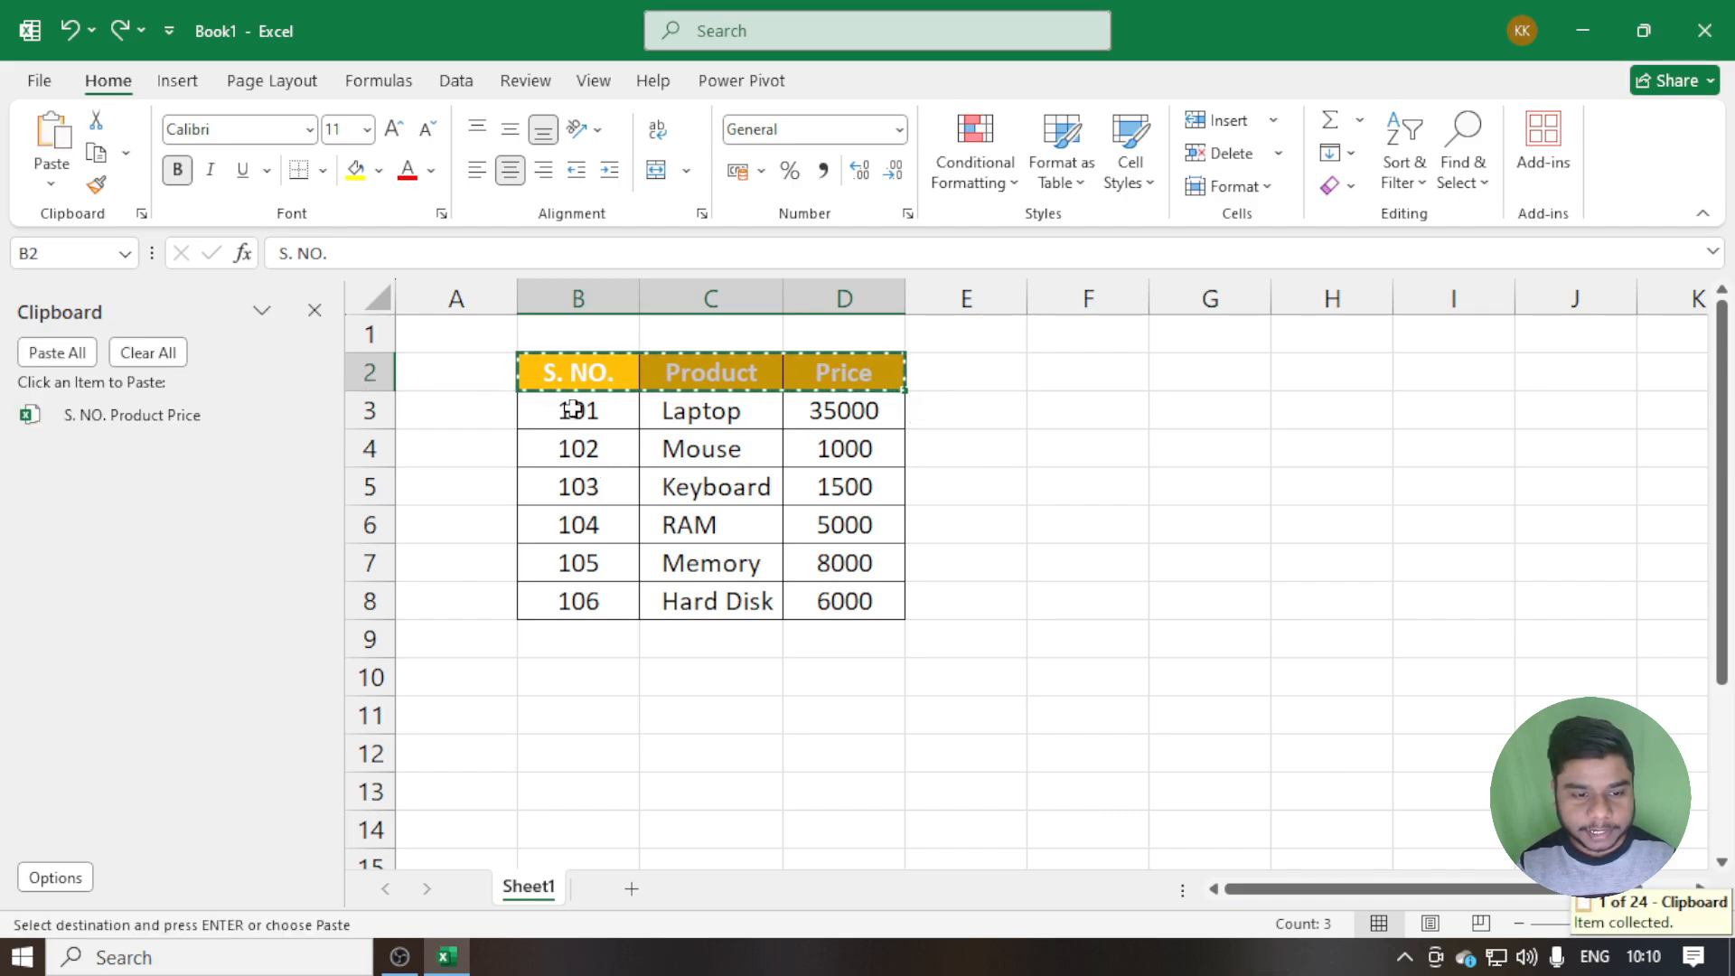
drag(573, 408, 854, 407)
key(ctrl+c)
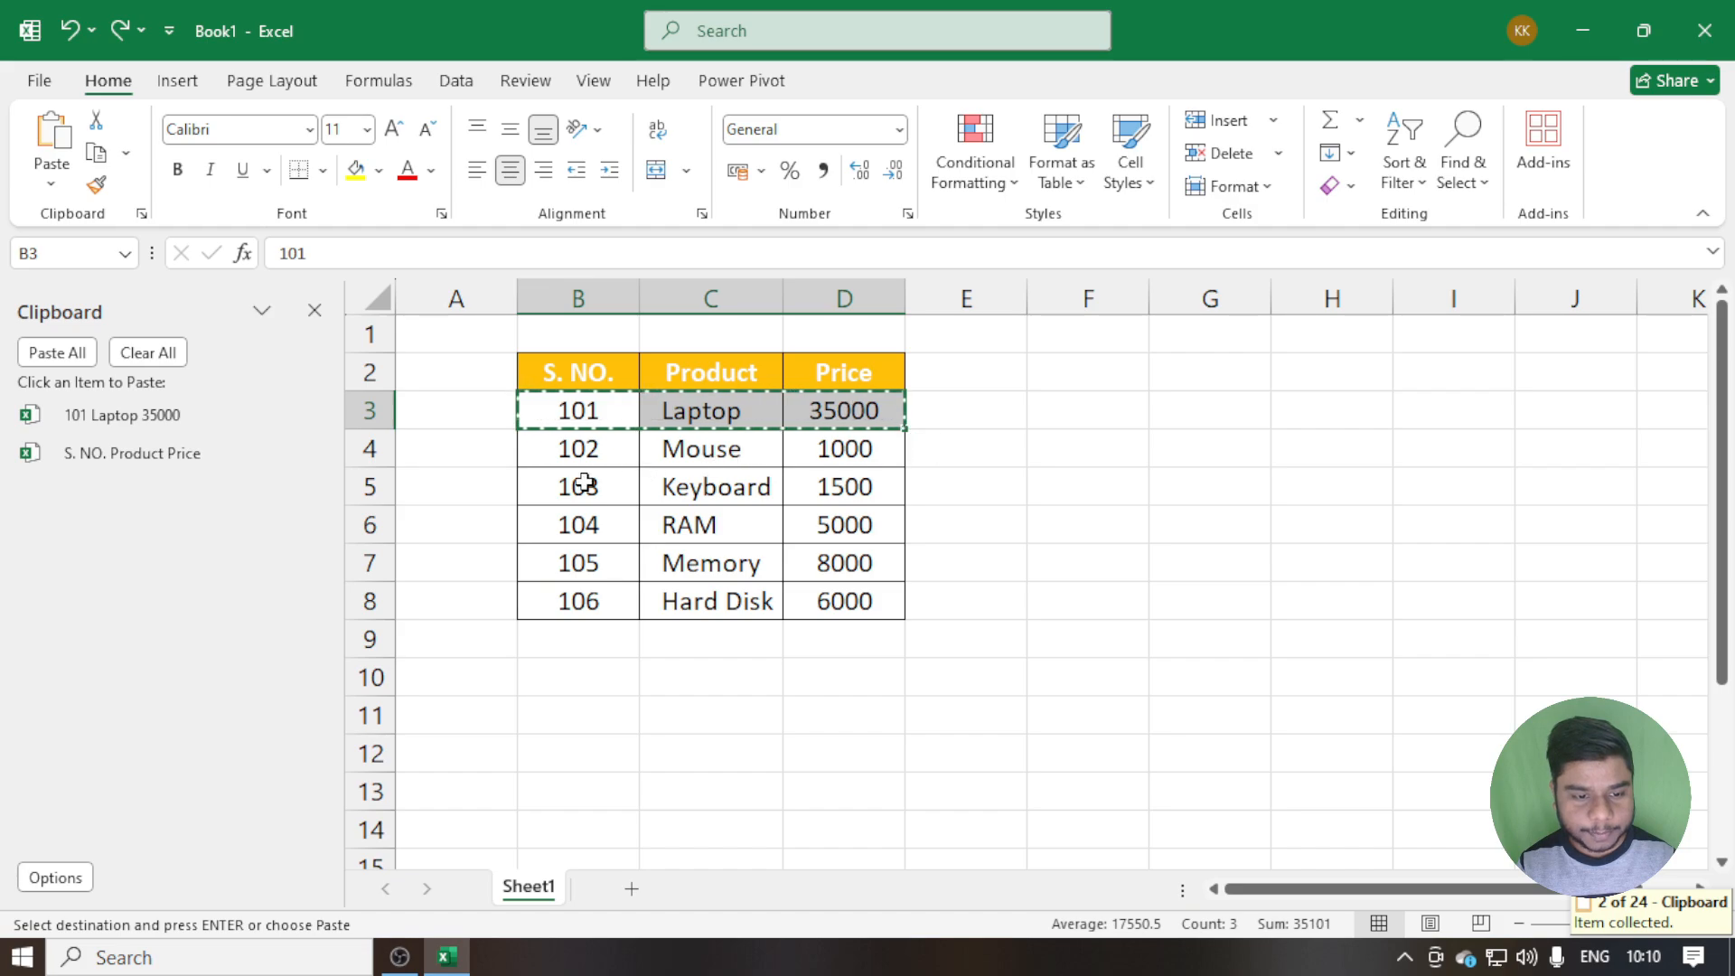
drag(581, 484, 845, 487)
key(ctrl+c)
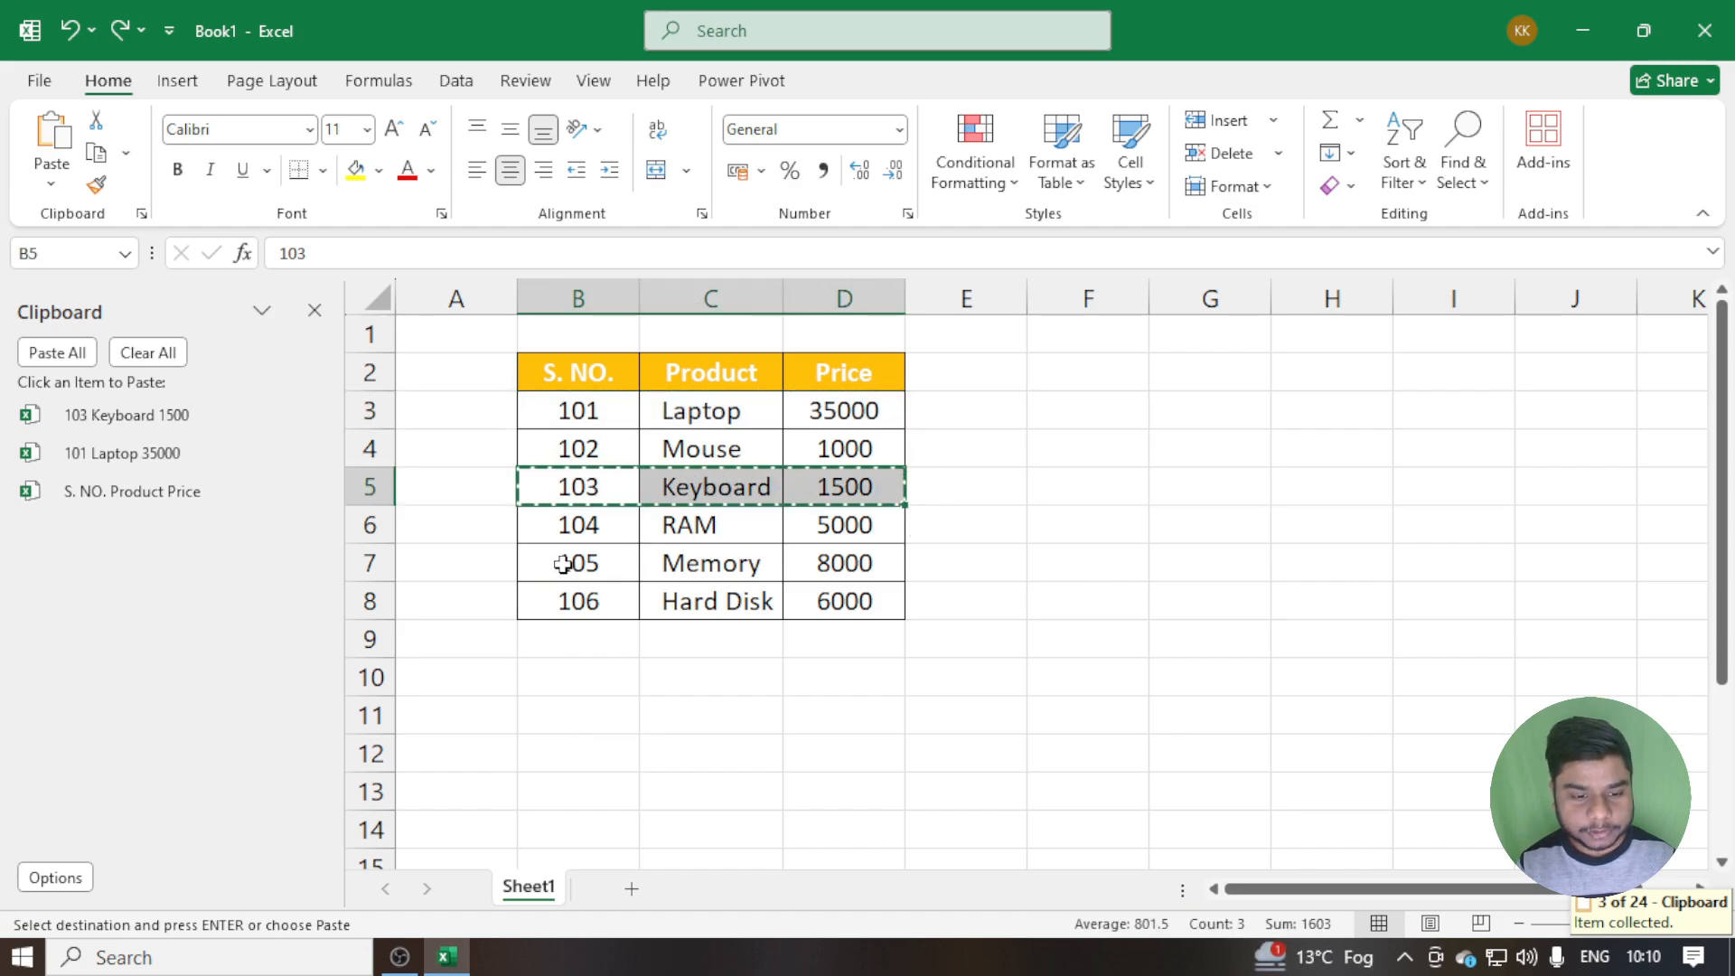
click(546, 570)
drag(546, 570, 806, 569)
key(ctrl+c)
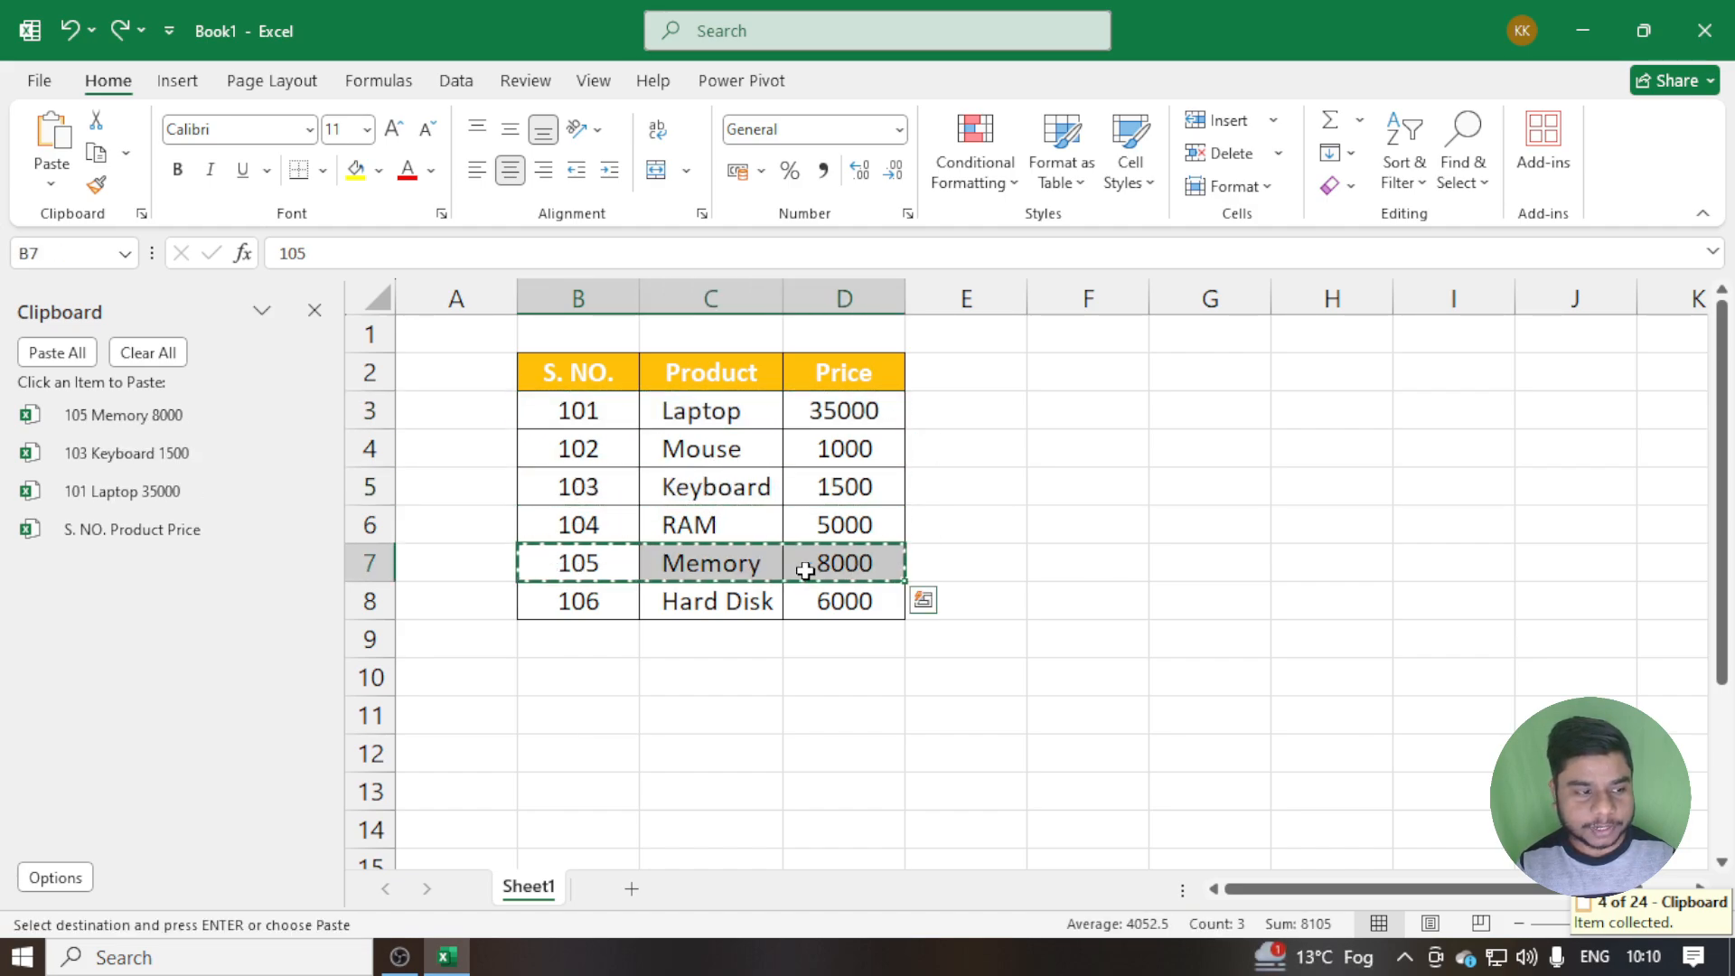
Paste all collected Office Clipboard entries at cell F2 and auto-fit the width of column G
click(1062, 369)
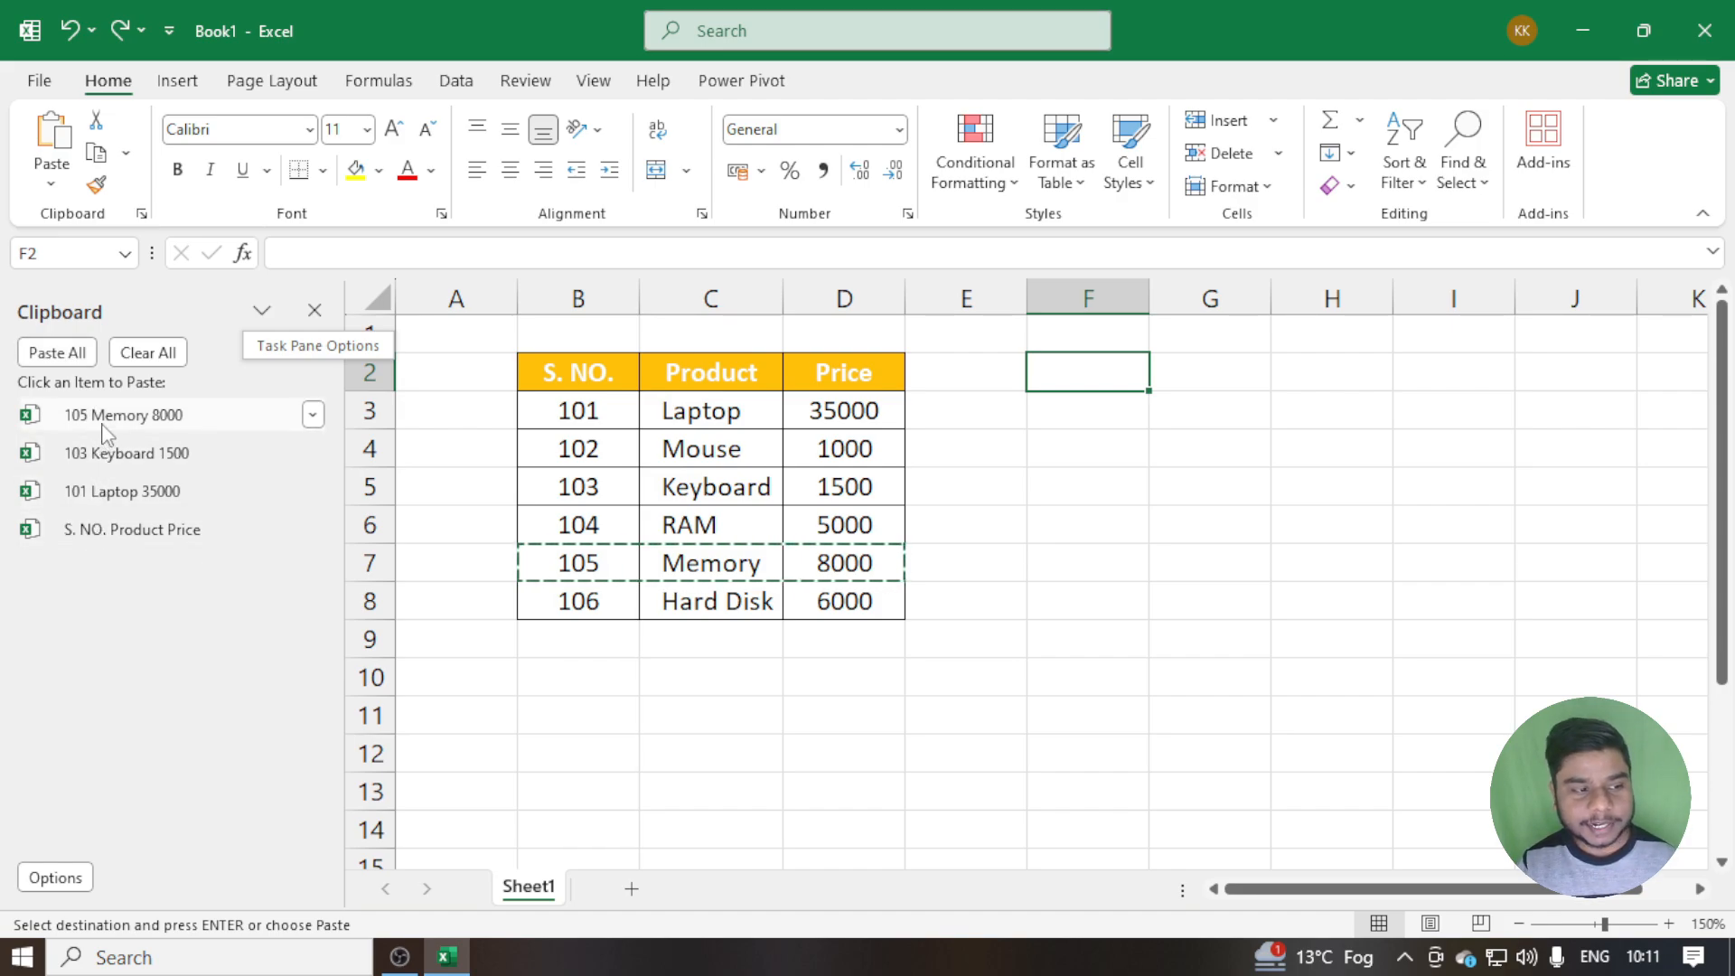
click(81, 358)
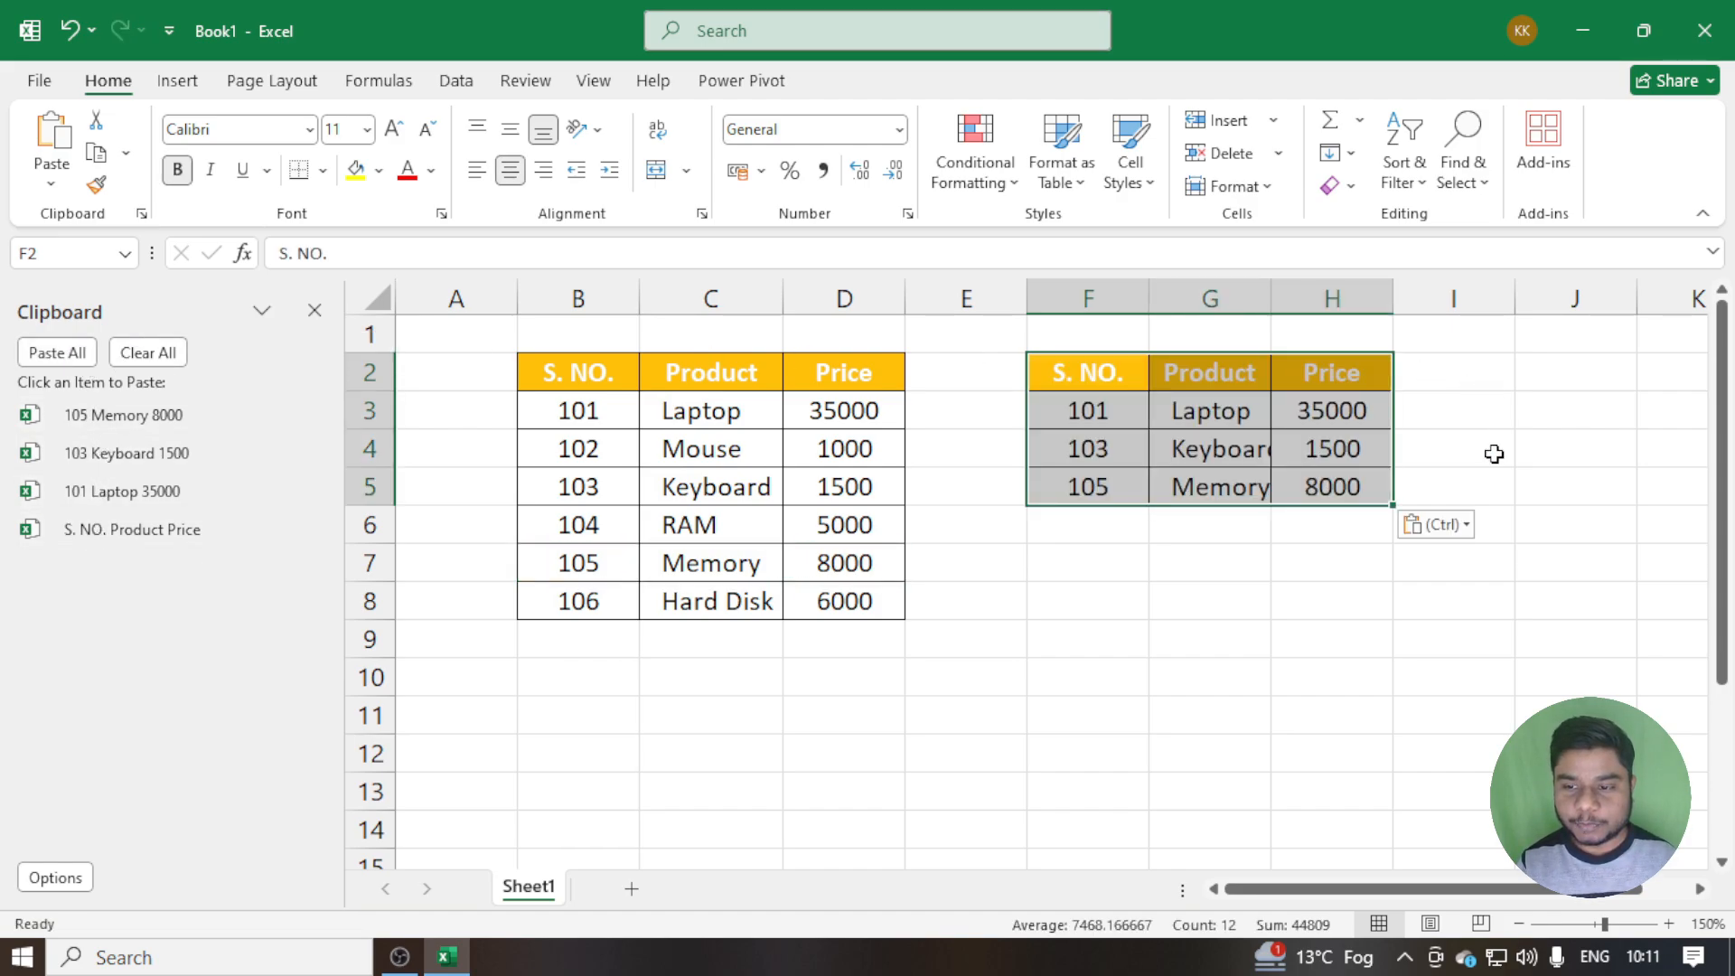
double_click(1270, 296)
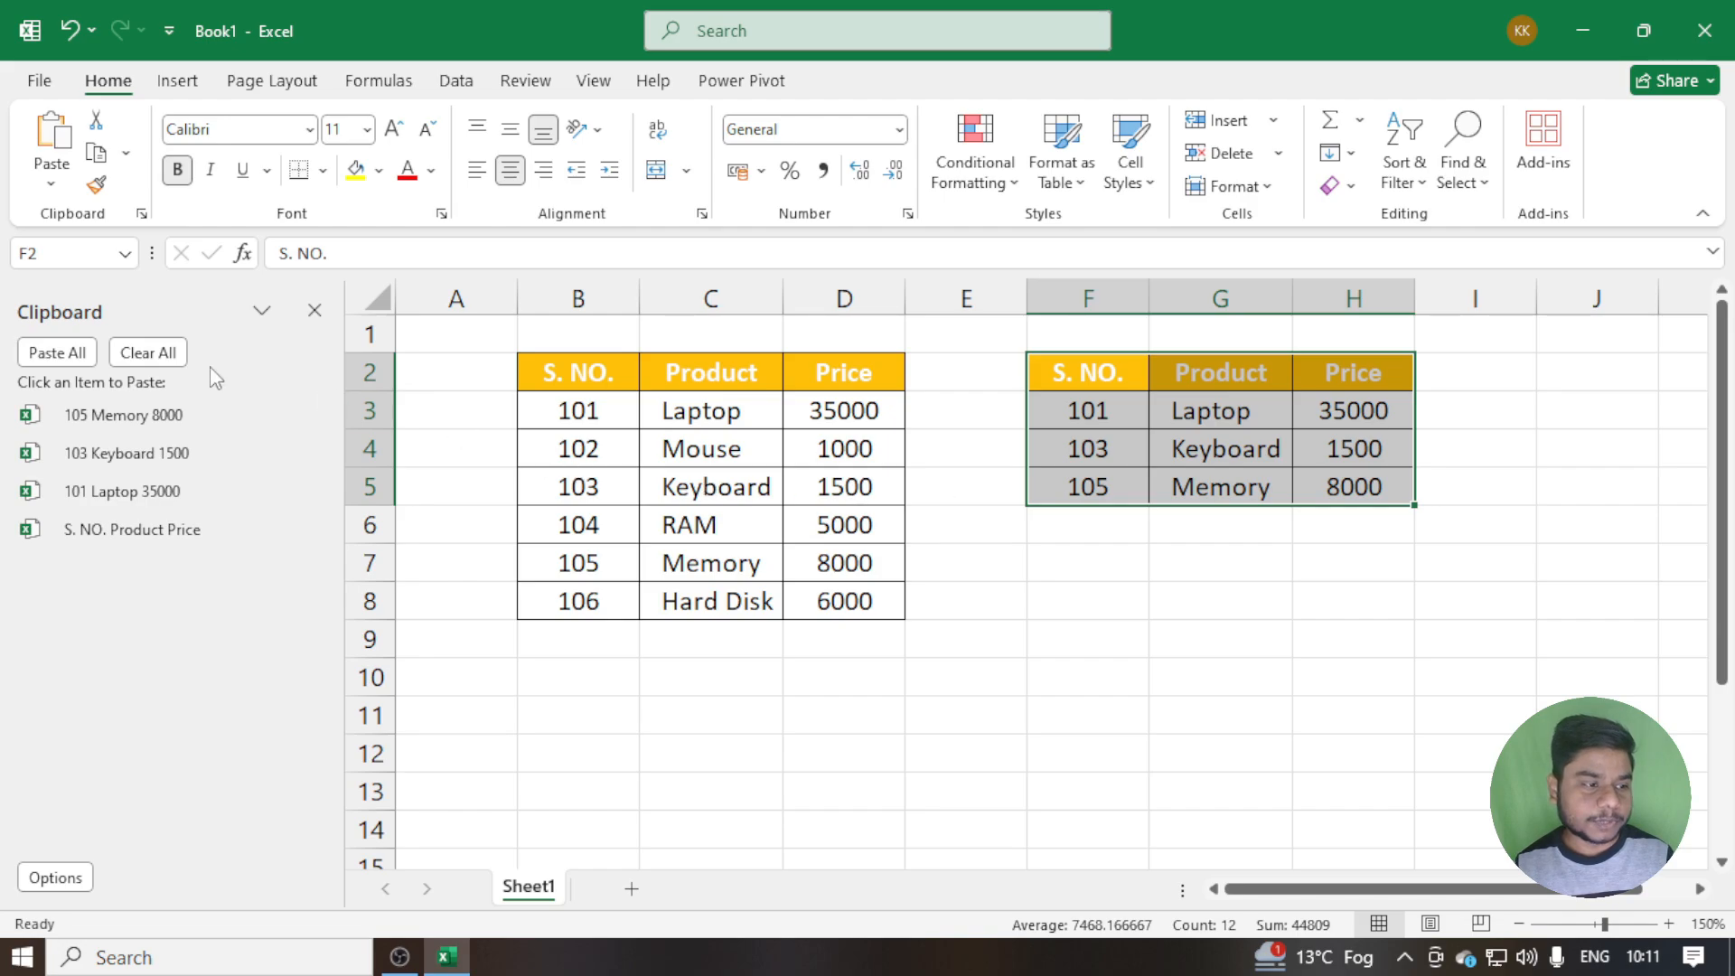
Clear all entries from the Office Clipboard and select cell C4
click(146, 354)
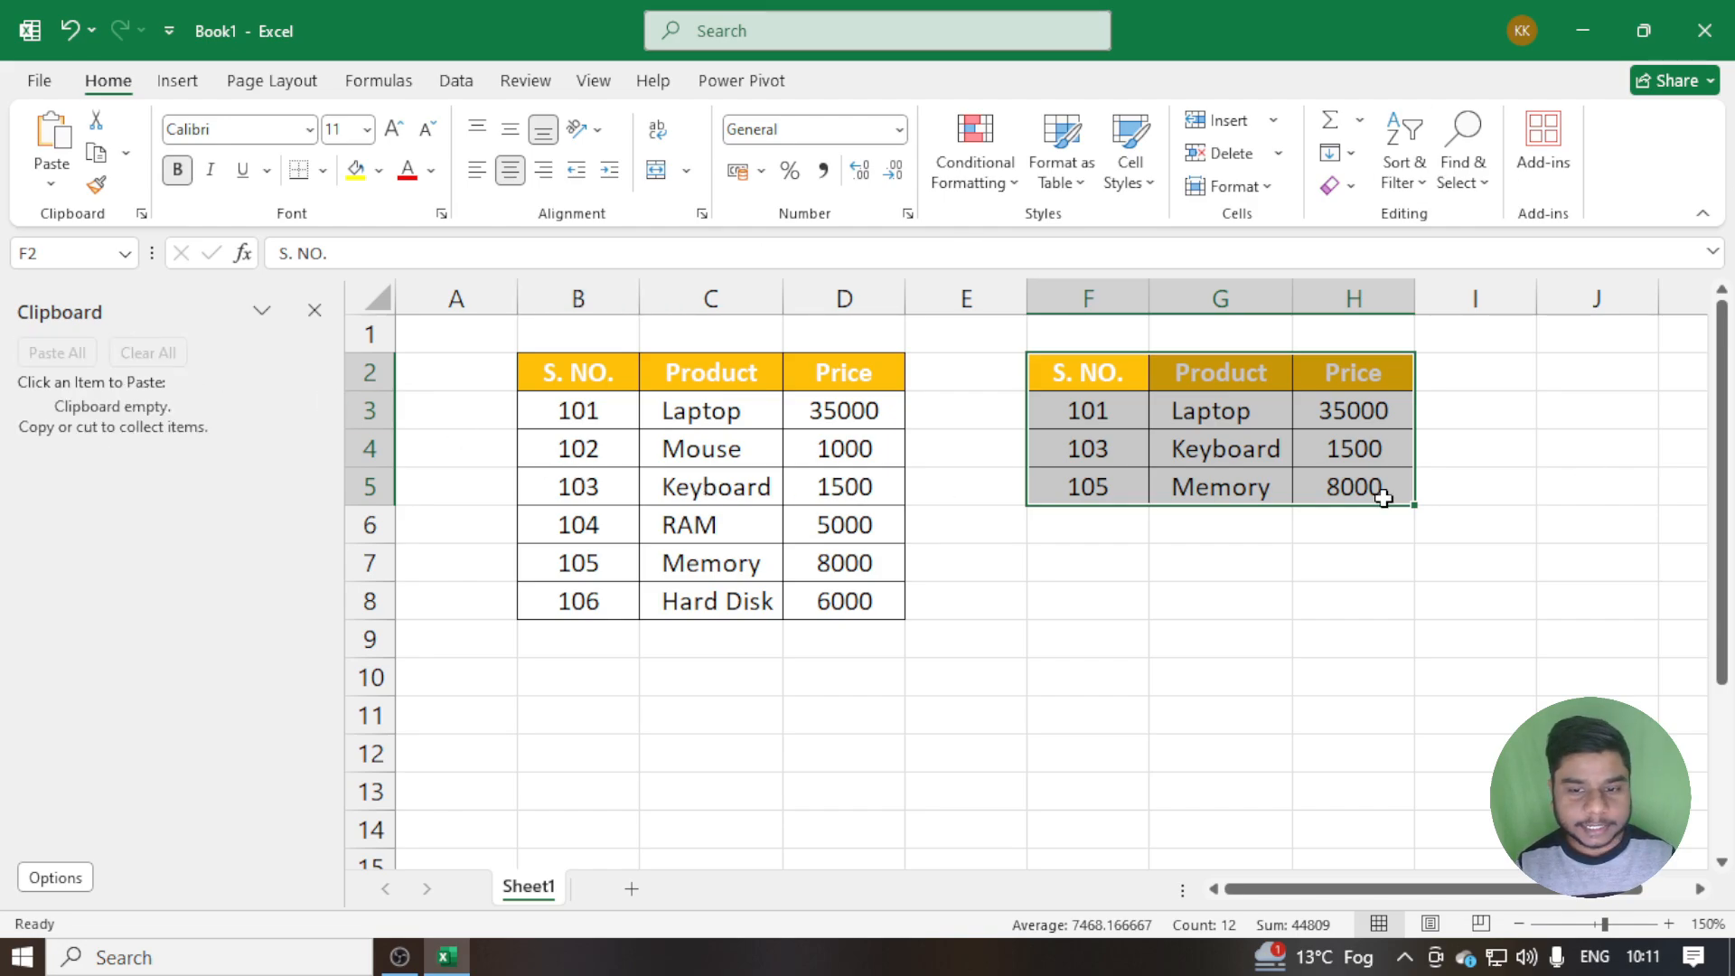
click(714, 445)
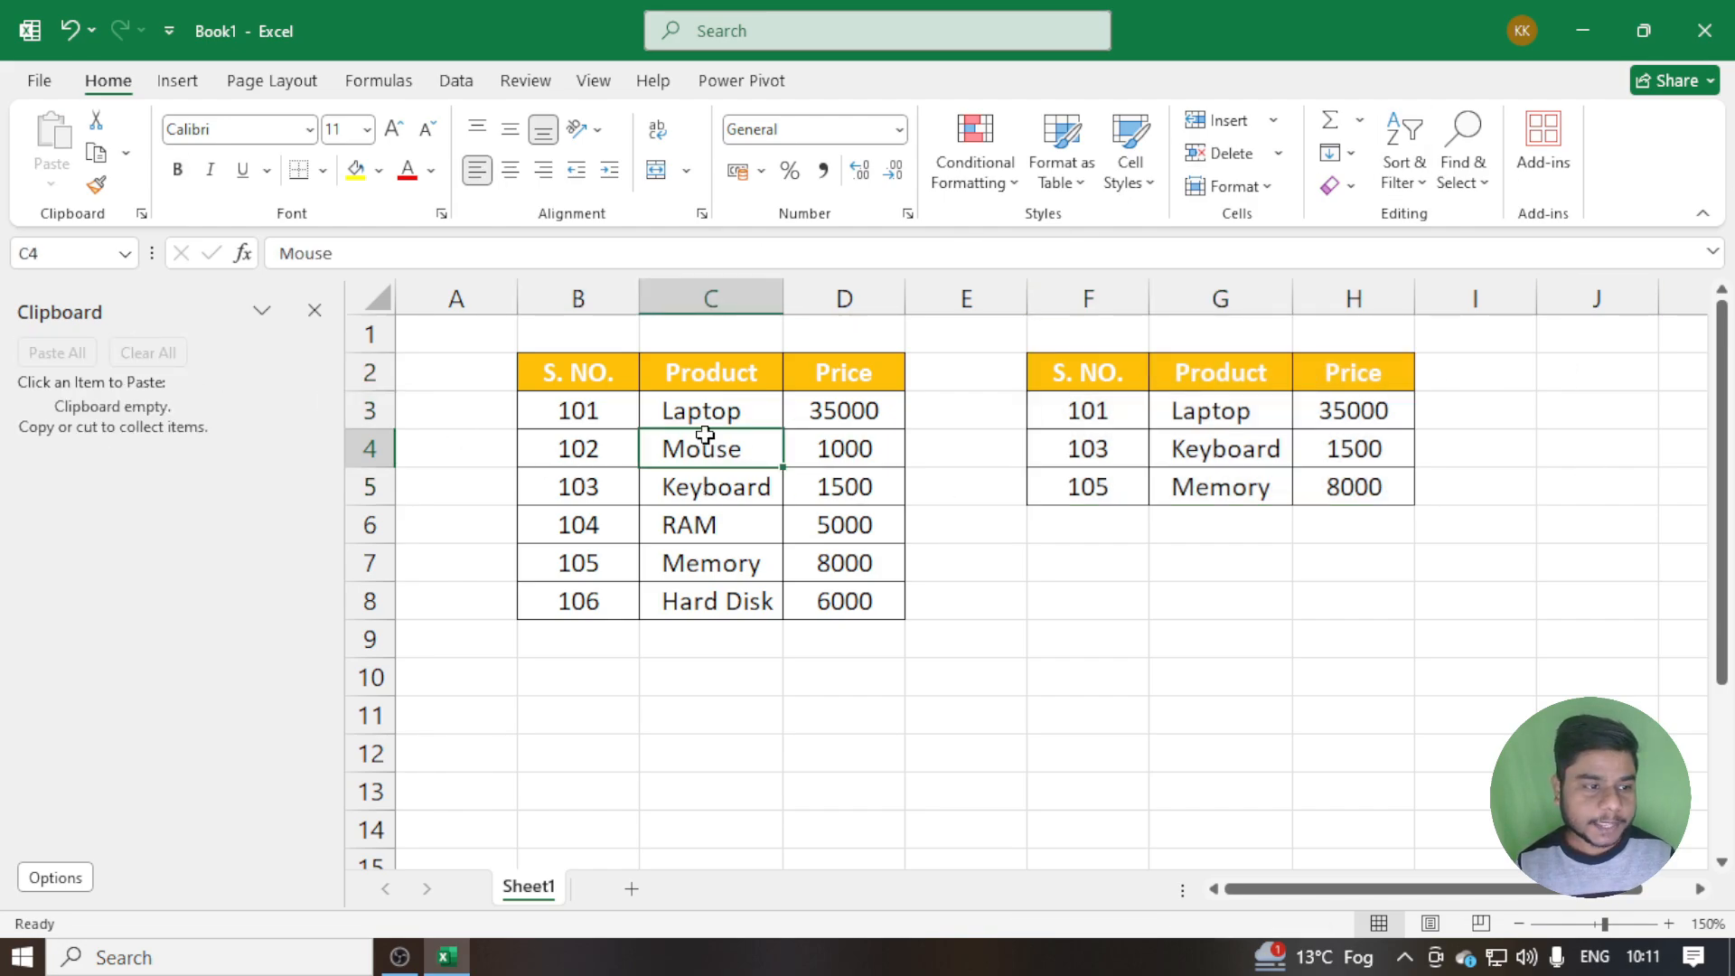
Try to move the Clipboard pane, and widen it slightly with its Resize option
click(261, 310)
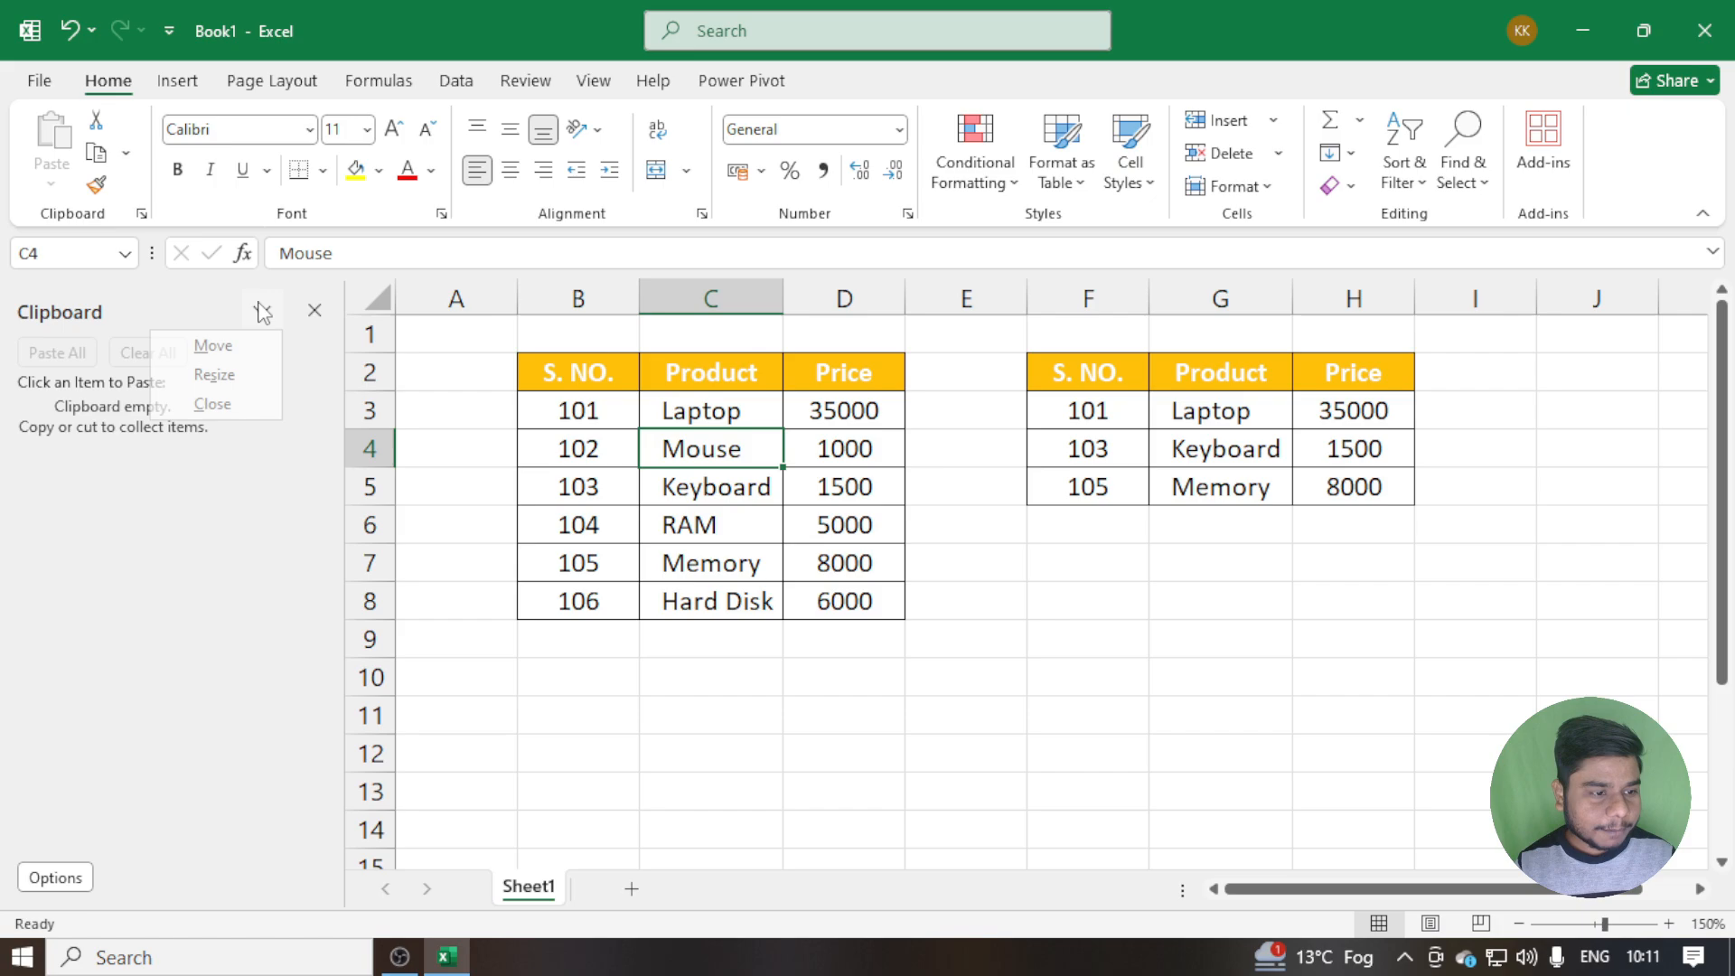
click(217, 344)
drag(194, 307, 166, 283)
click(261, 310)
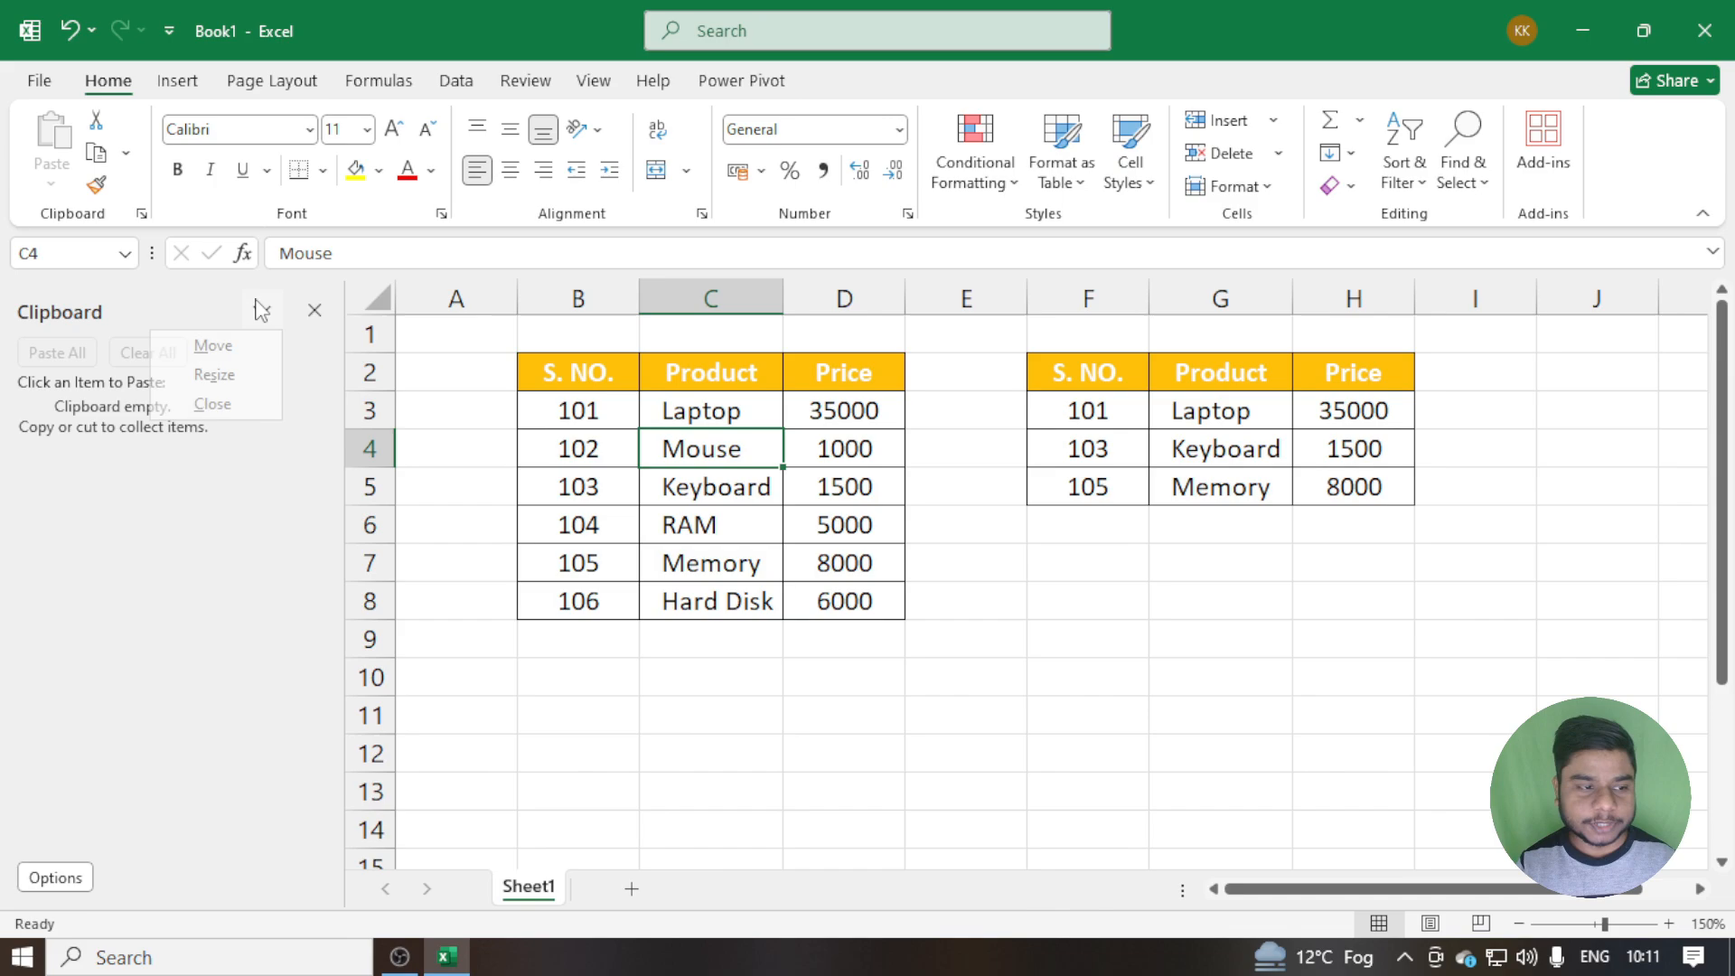
click(252, 376)
drag(343, 376, 375, 558)
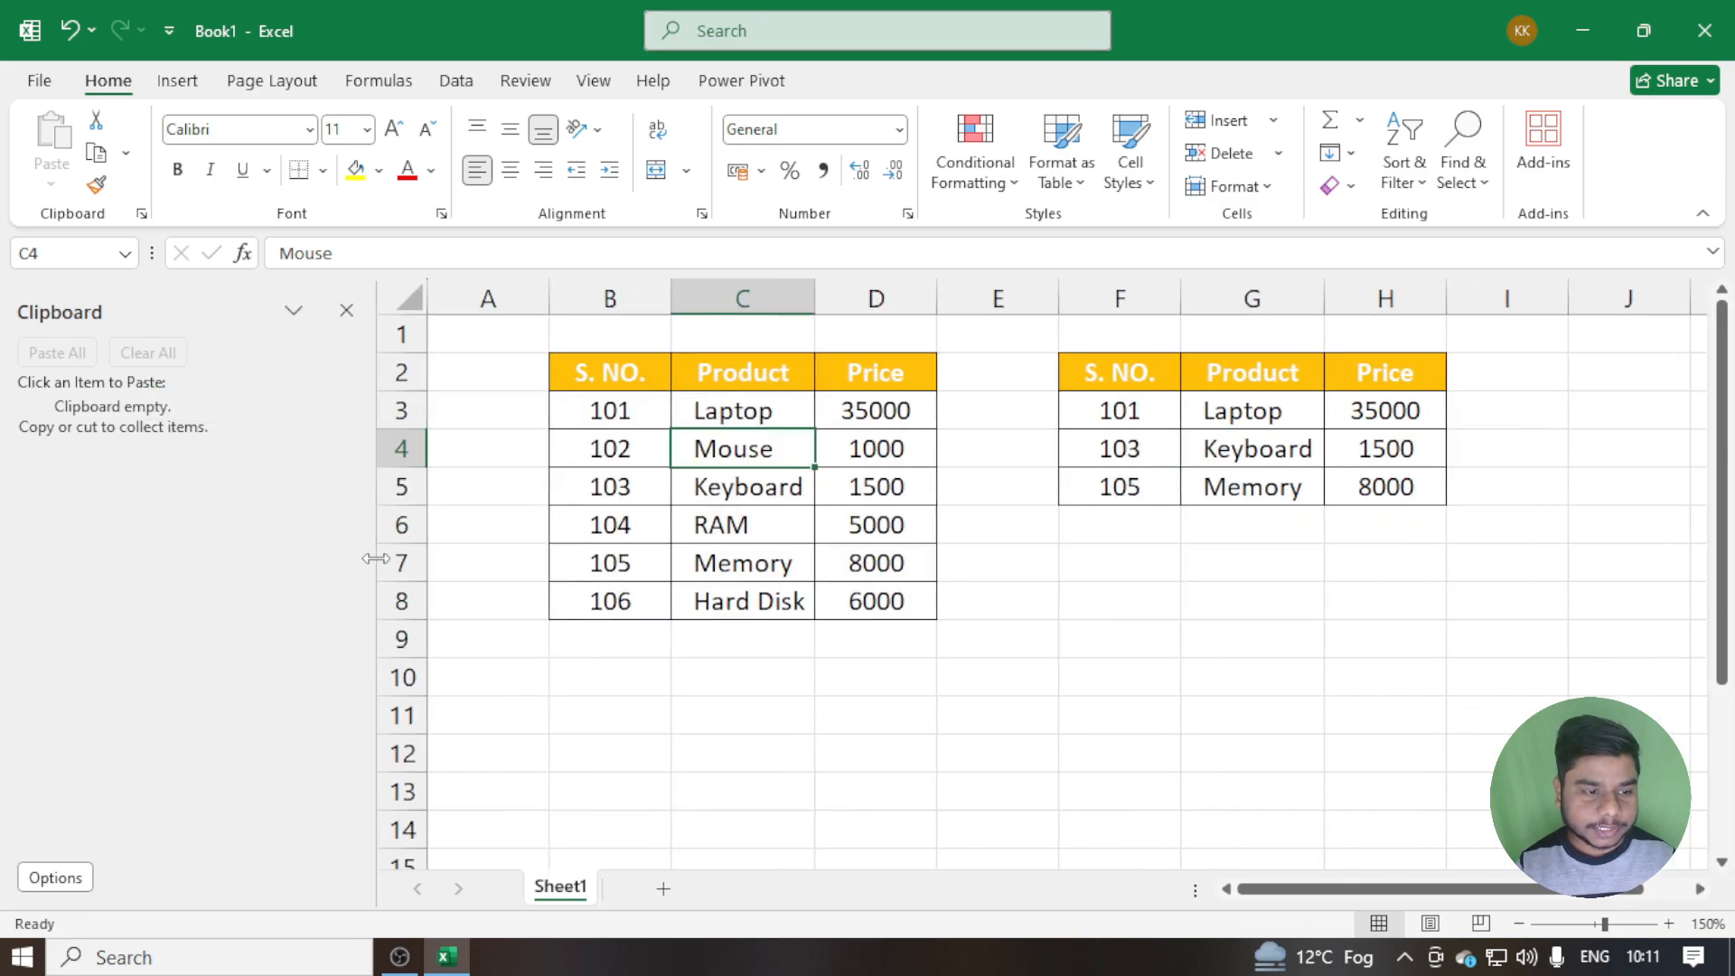
Close and reopen the Clipboard pane twice
click(299, 407)
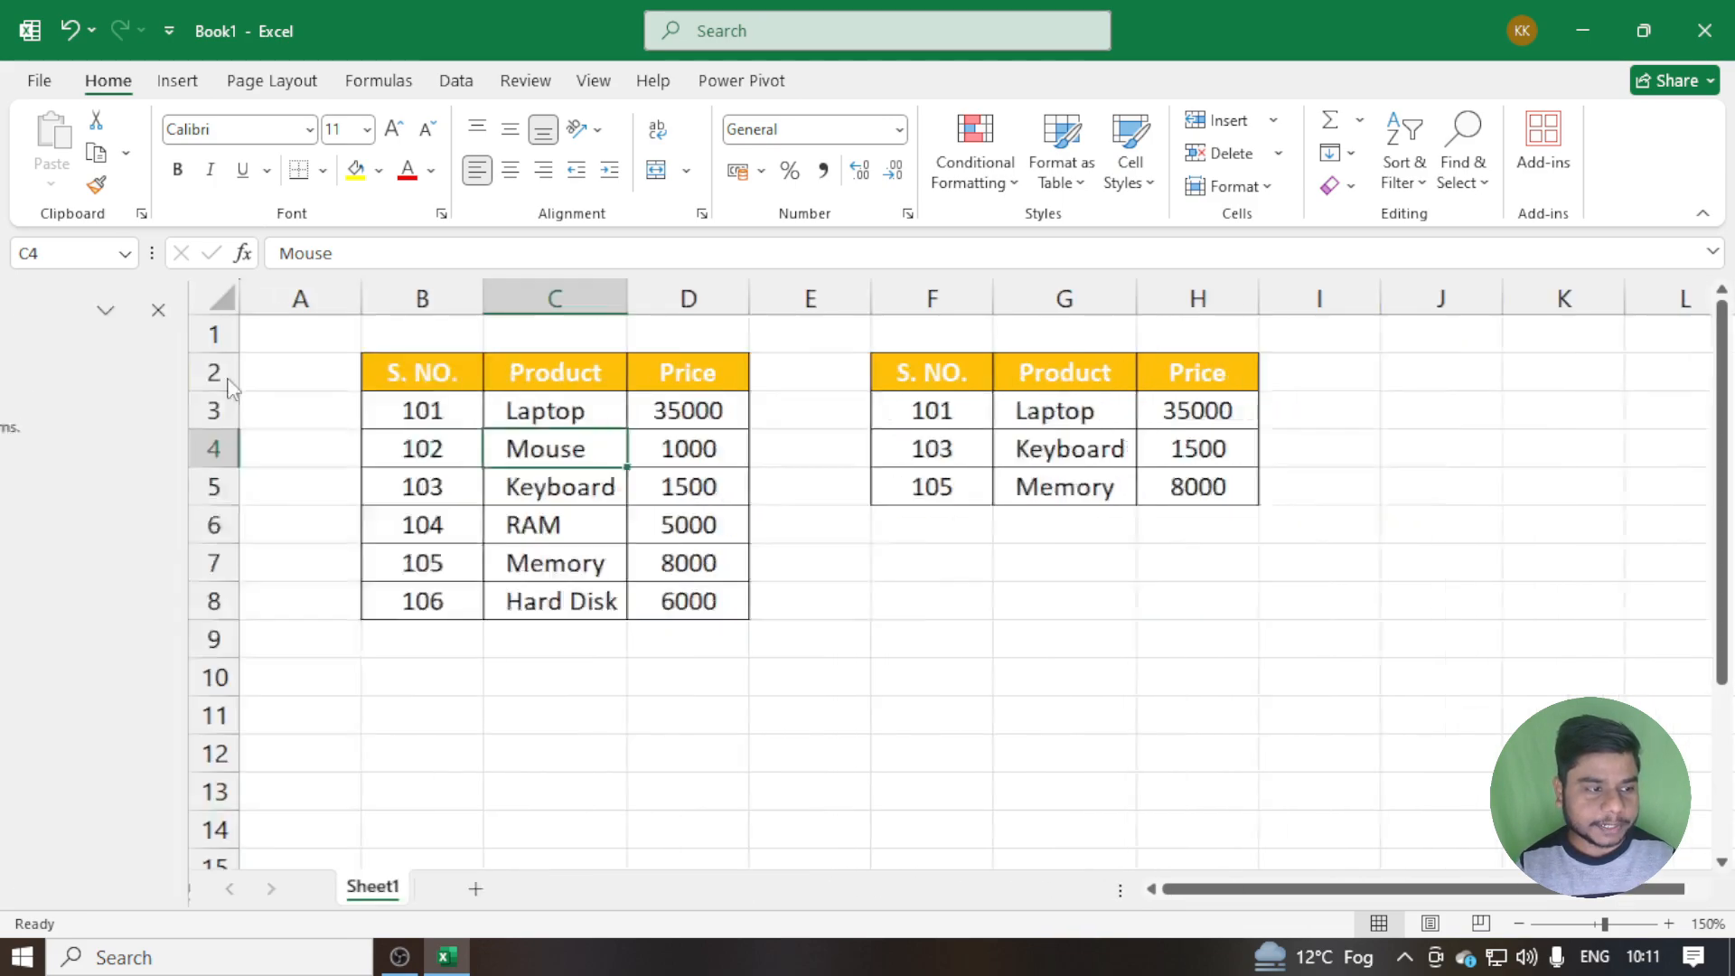
click(142, 214)
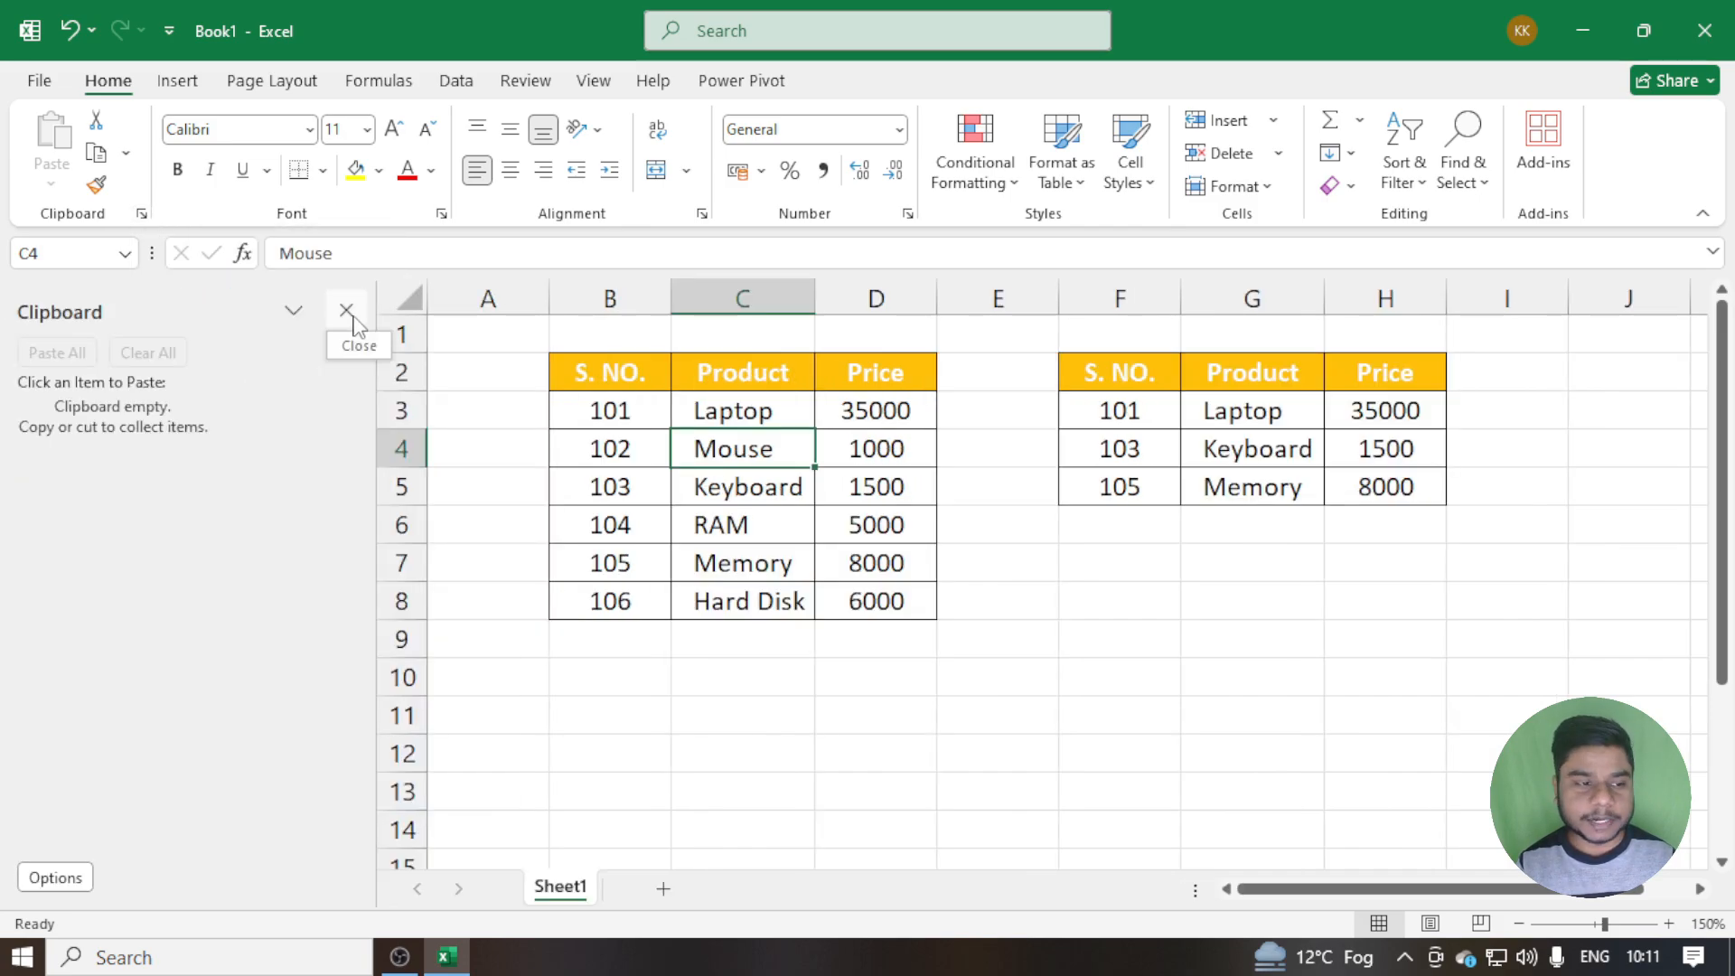
click(347, 311)
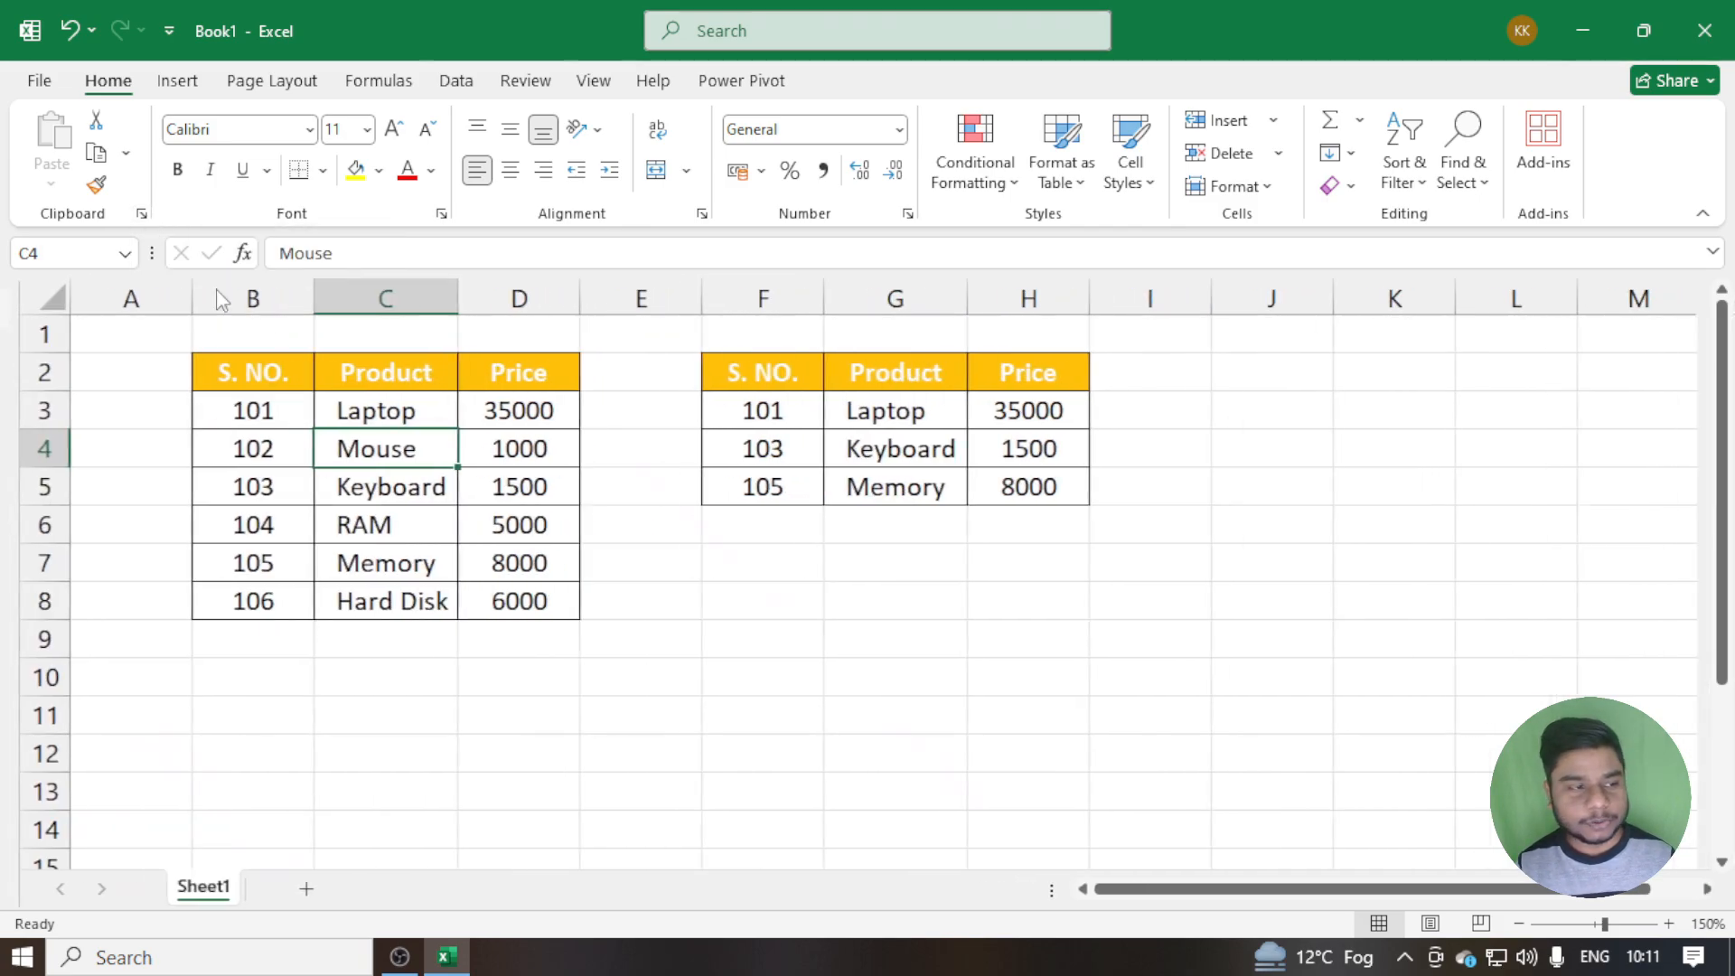
click(142, 217)
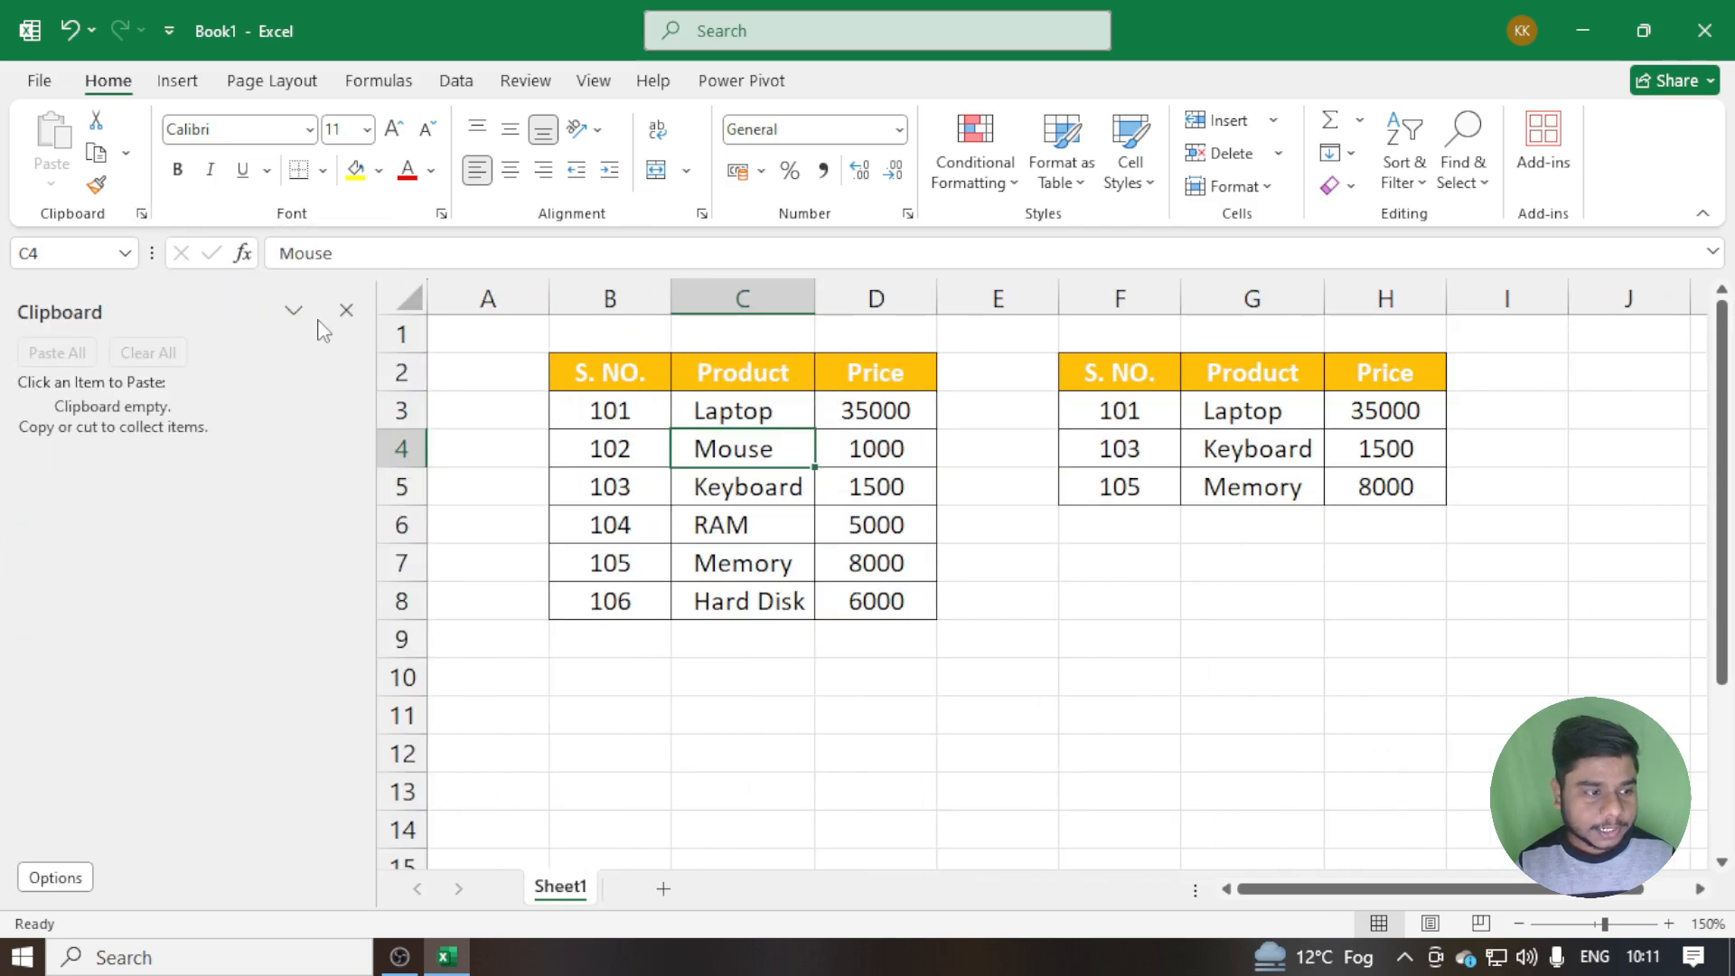
Review the display options of the Office Clipboard without changing any, and close the Clipboard pane
click(71, 877)
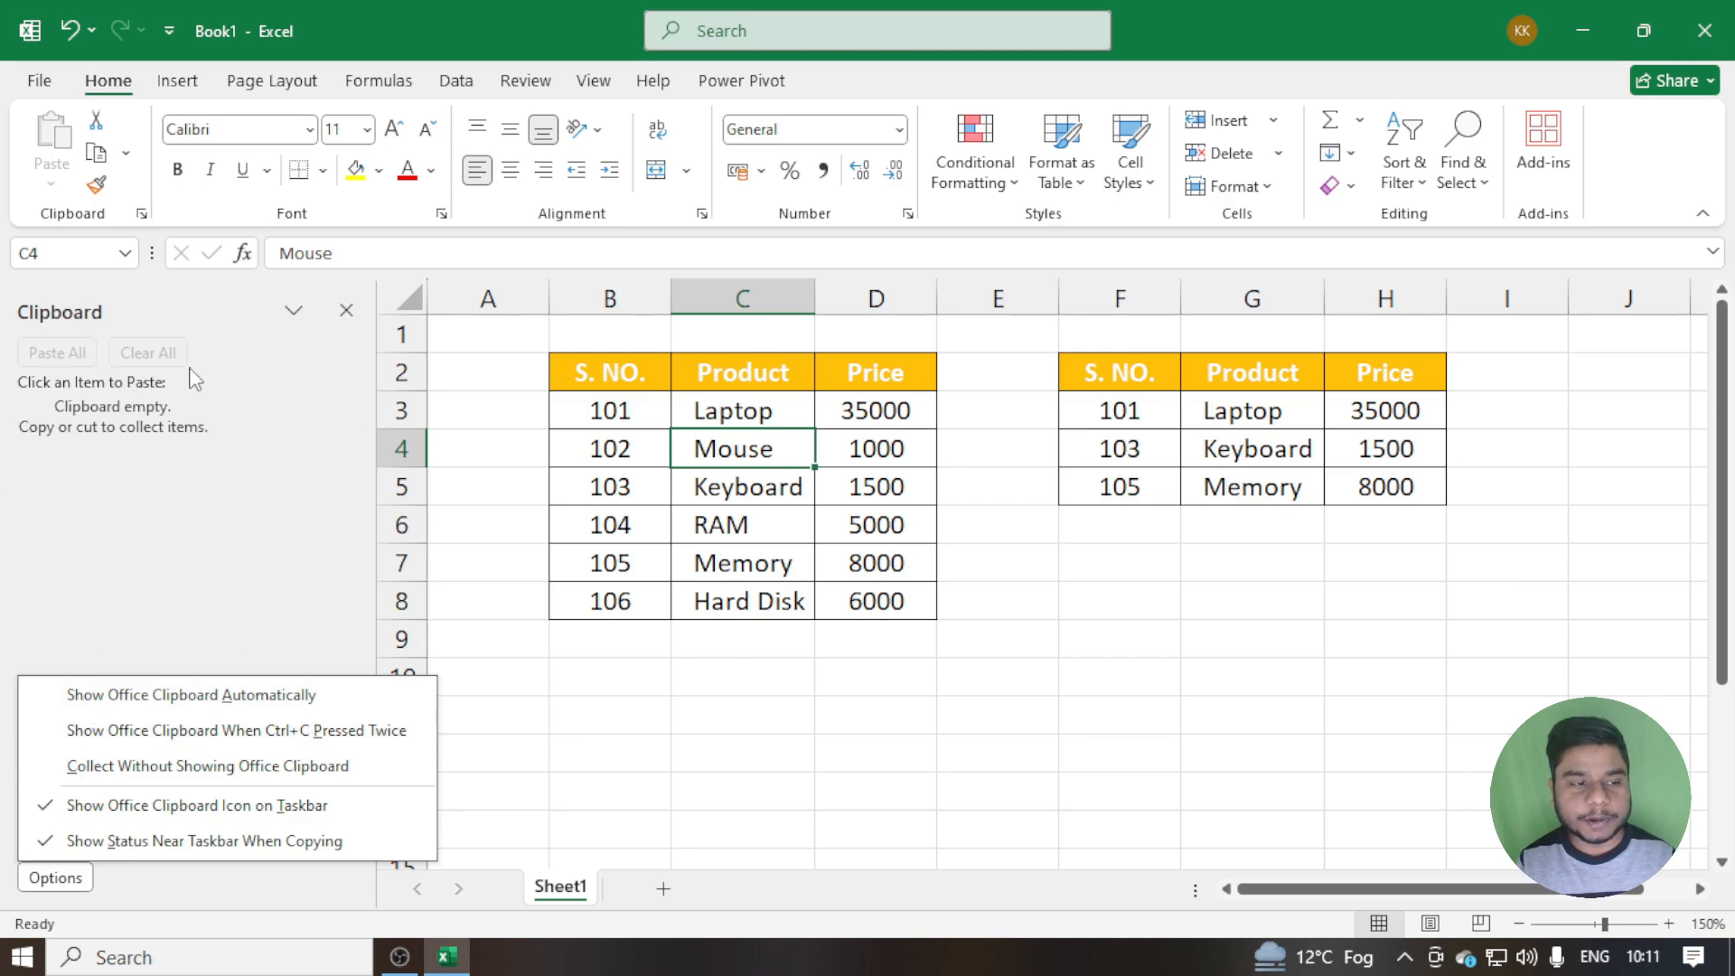
click(345, 314)
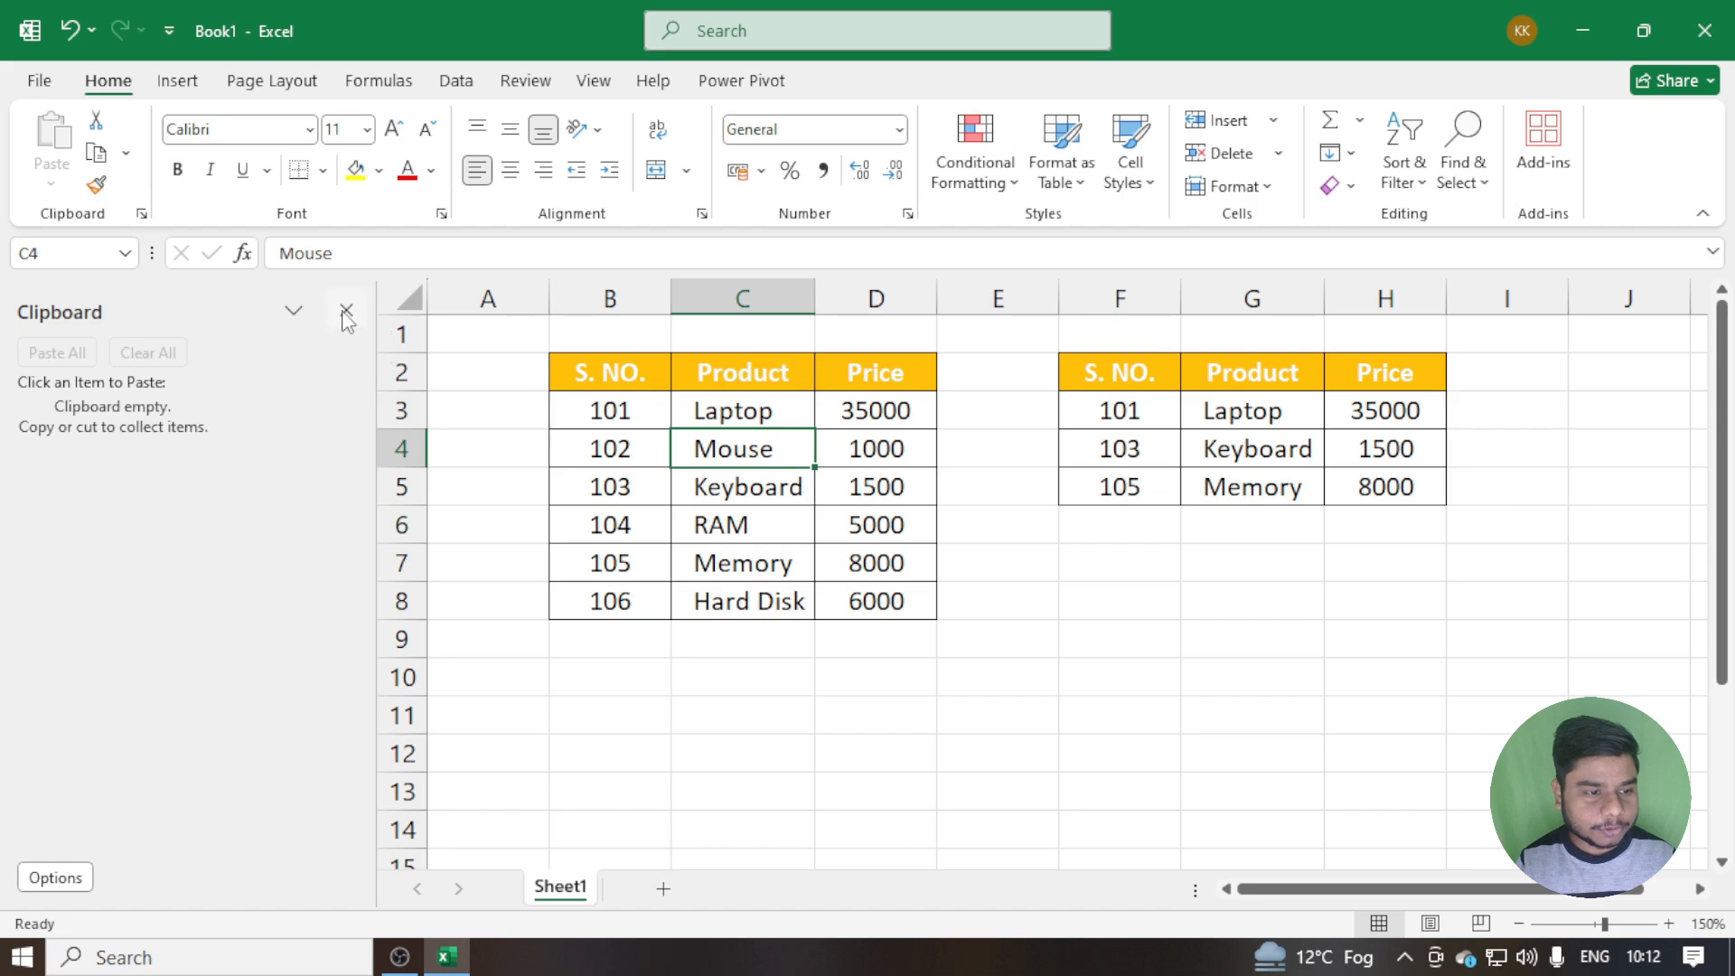
click(345, 312)
With the Clipboard pane closed, copy the serial numbers in cells F3 and F4 one after the other
click(734, 411)
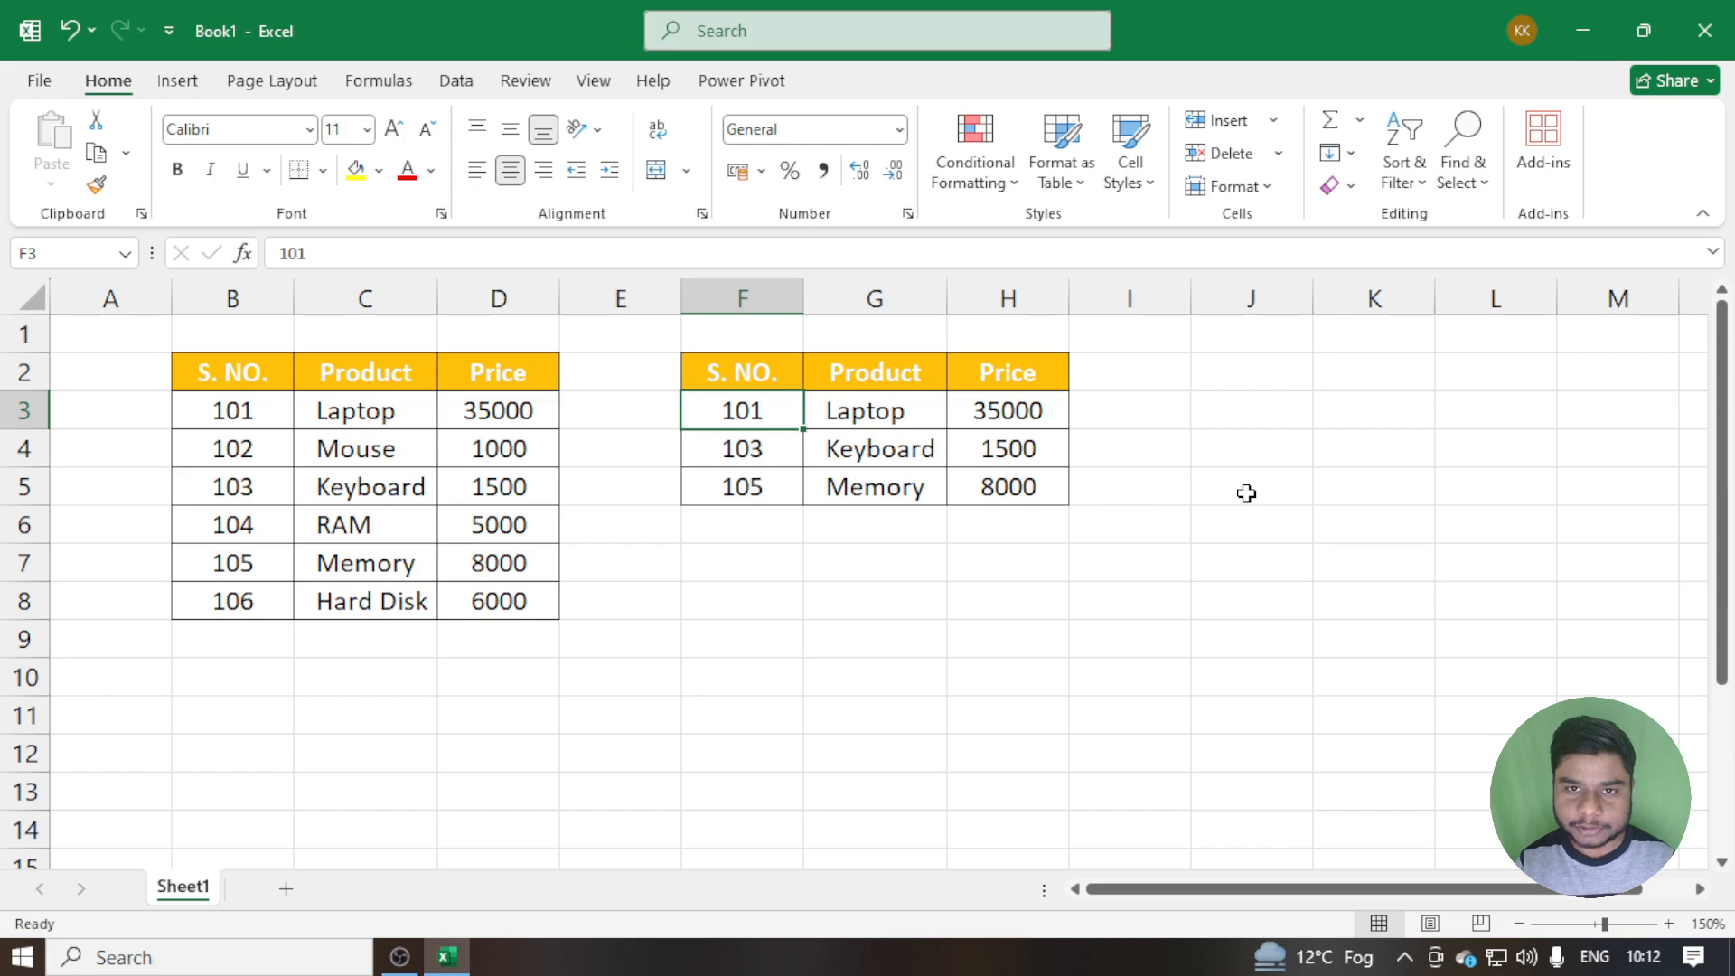
key(ctrl+c)
click(751, 452)
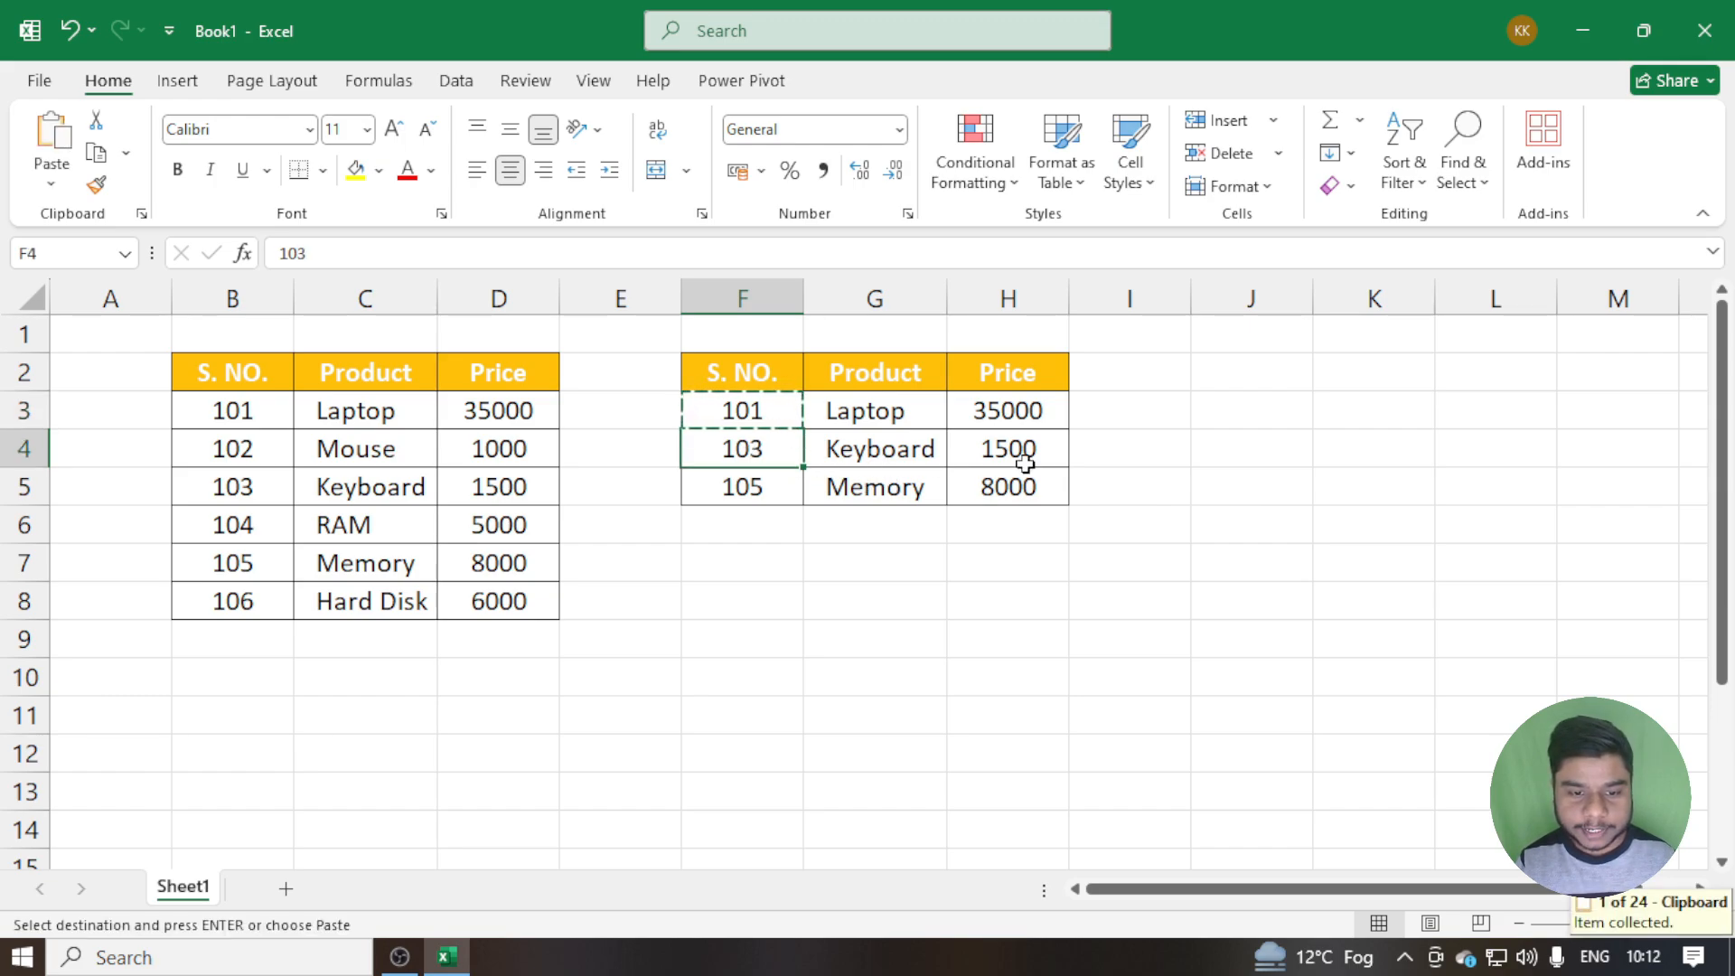
key(ctrl+c)
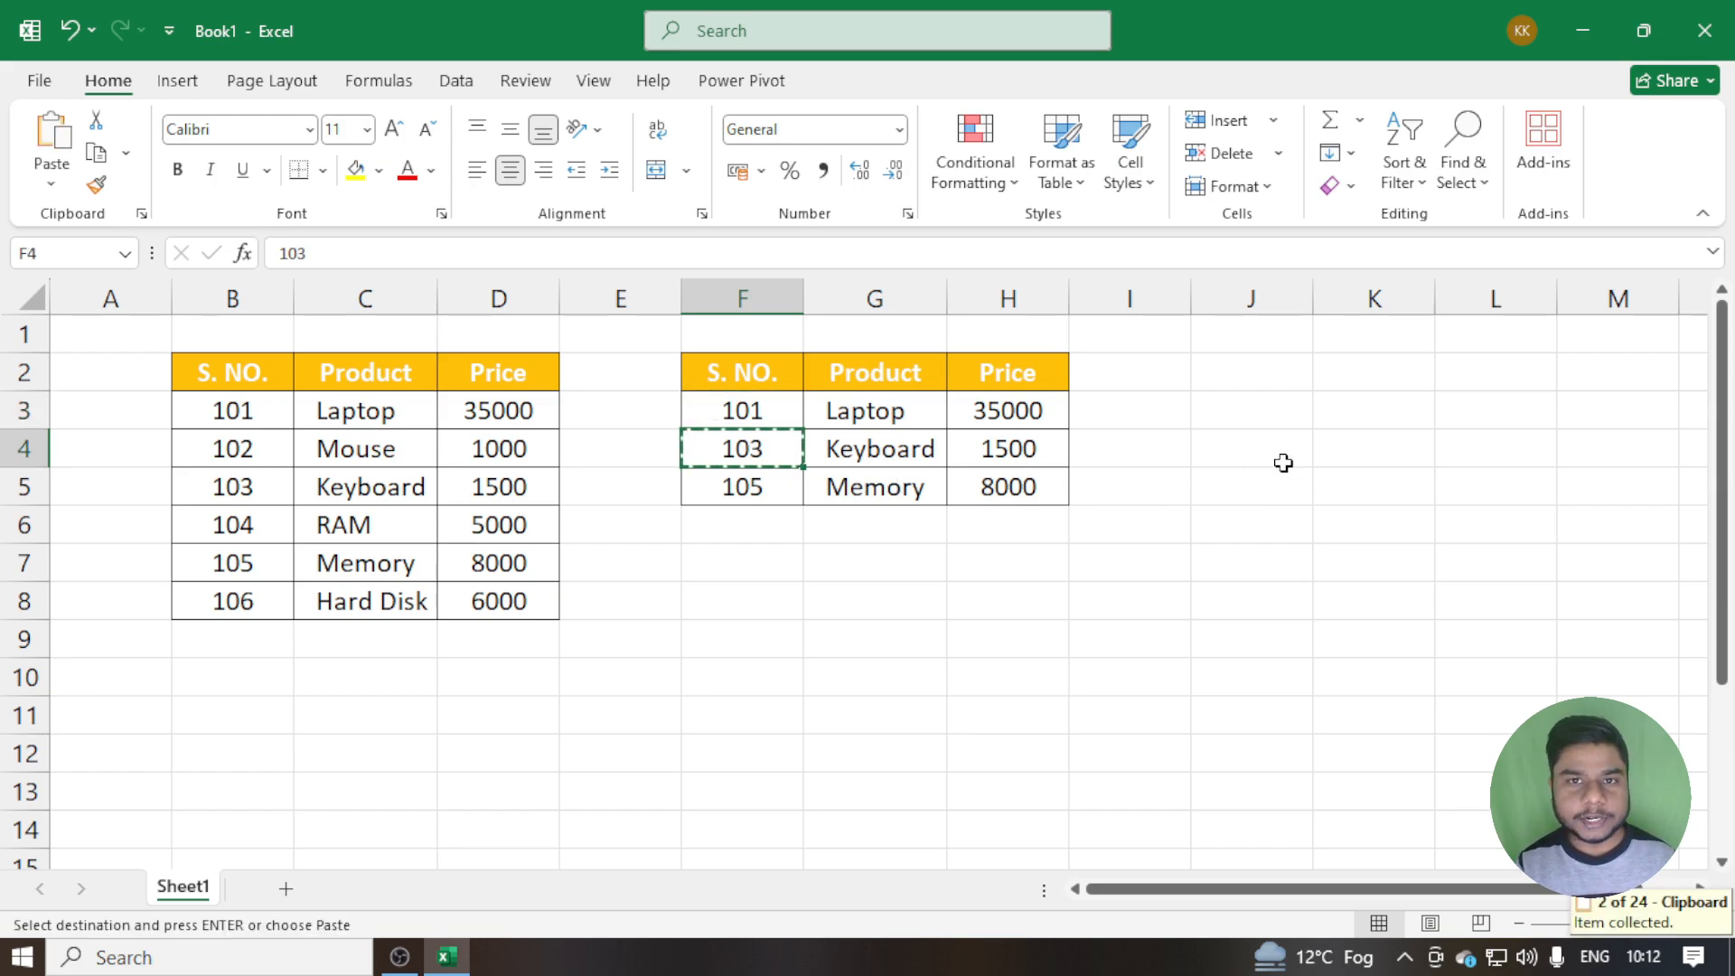
Turn on Show Office Clipboard Automatically, close the Clipboard pane, and end copy mode
click(141, 213)
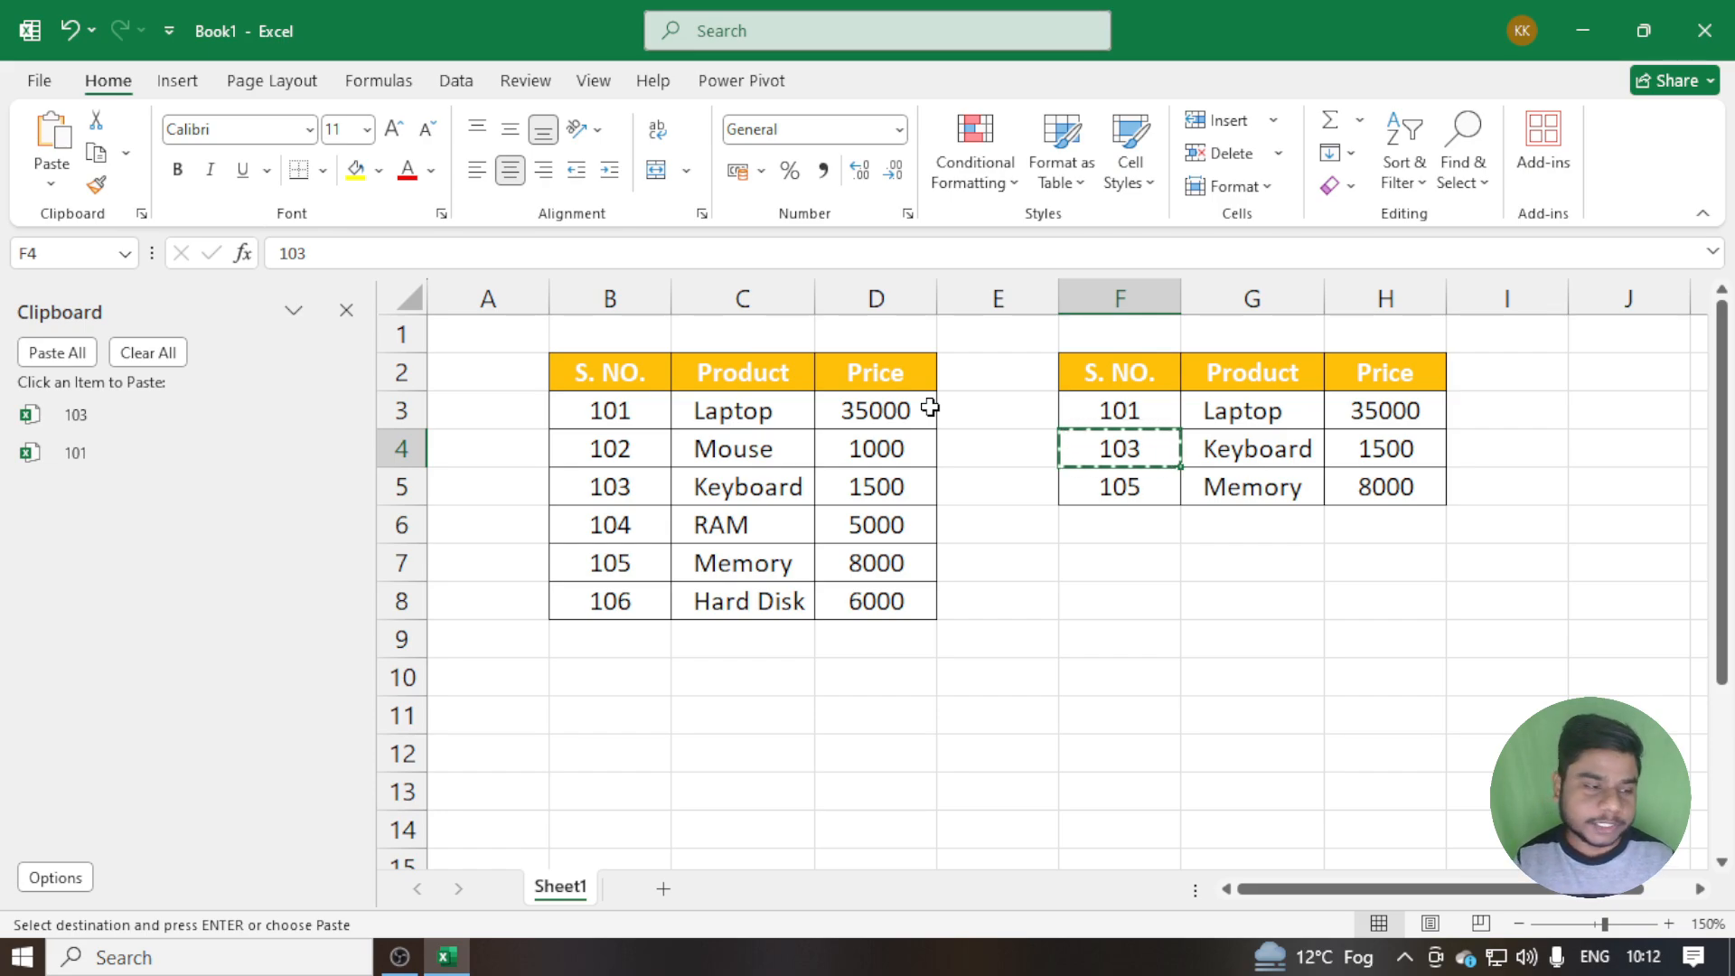
click(58, 874)
click(71, 707)
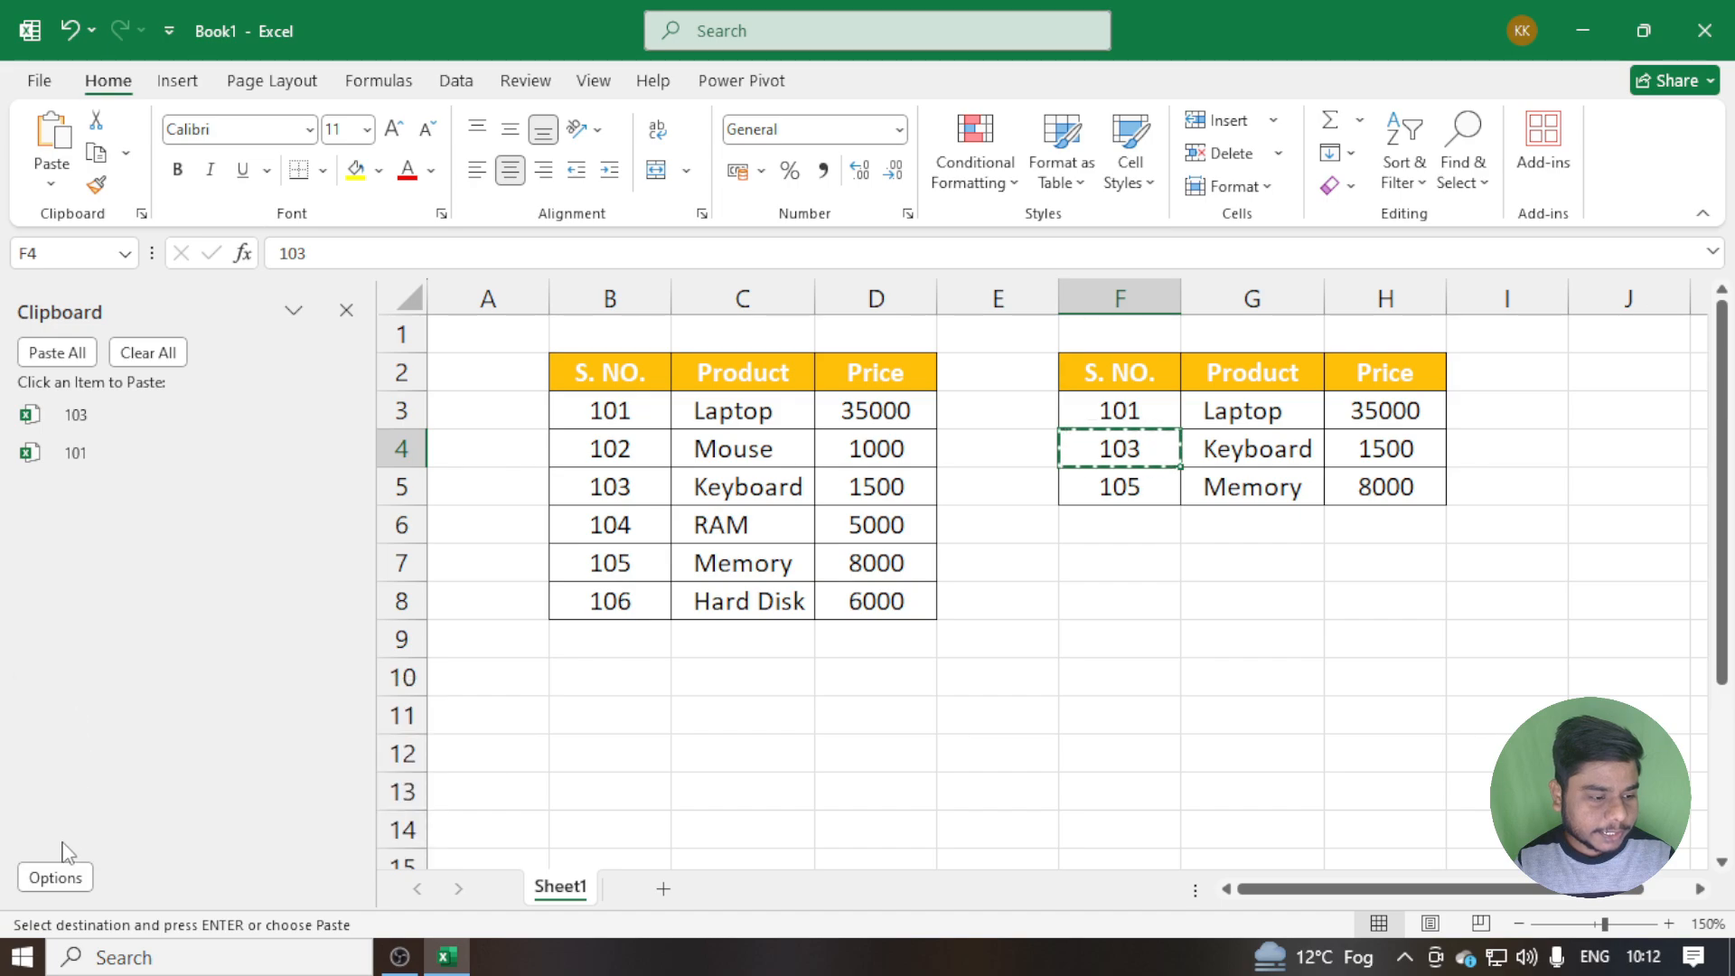
click(58, 874)
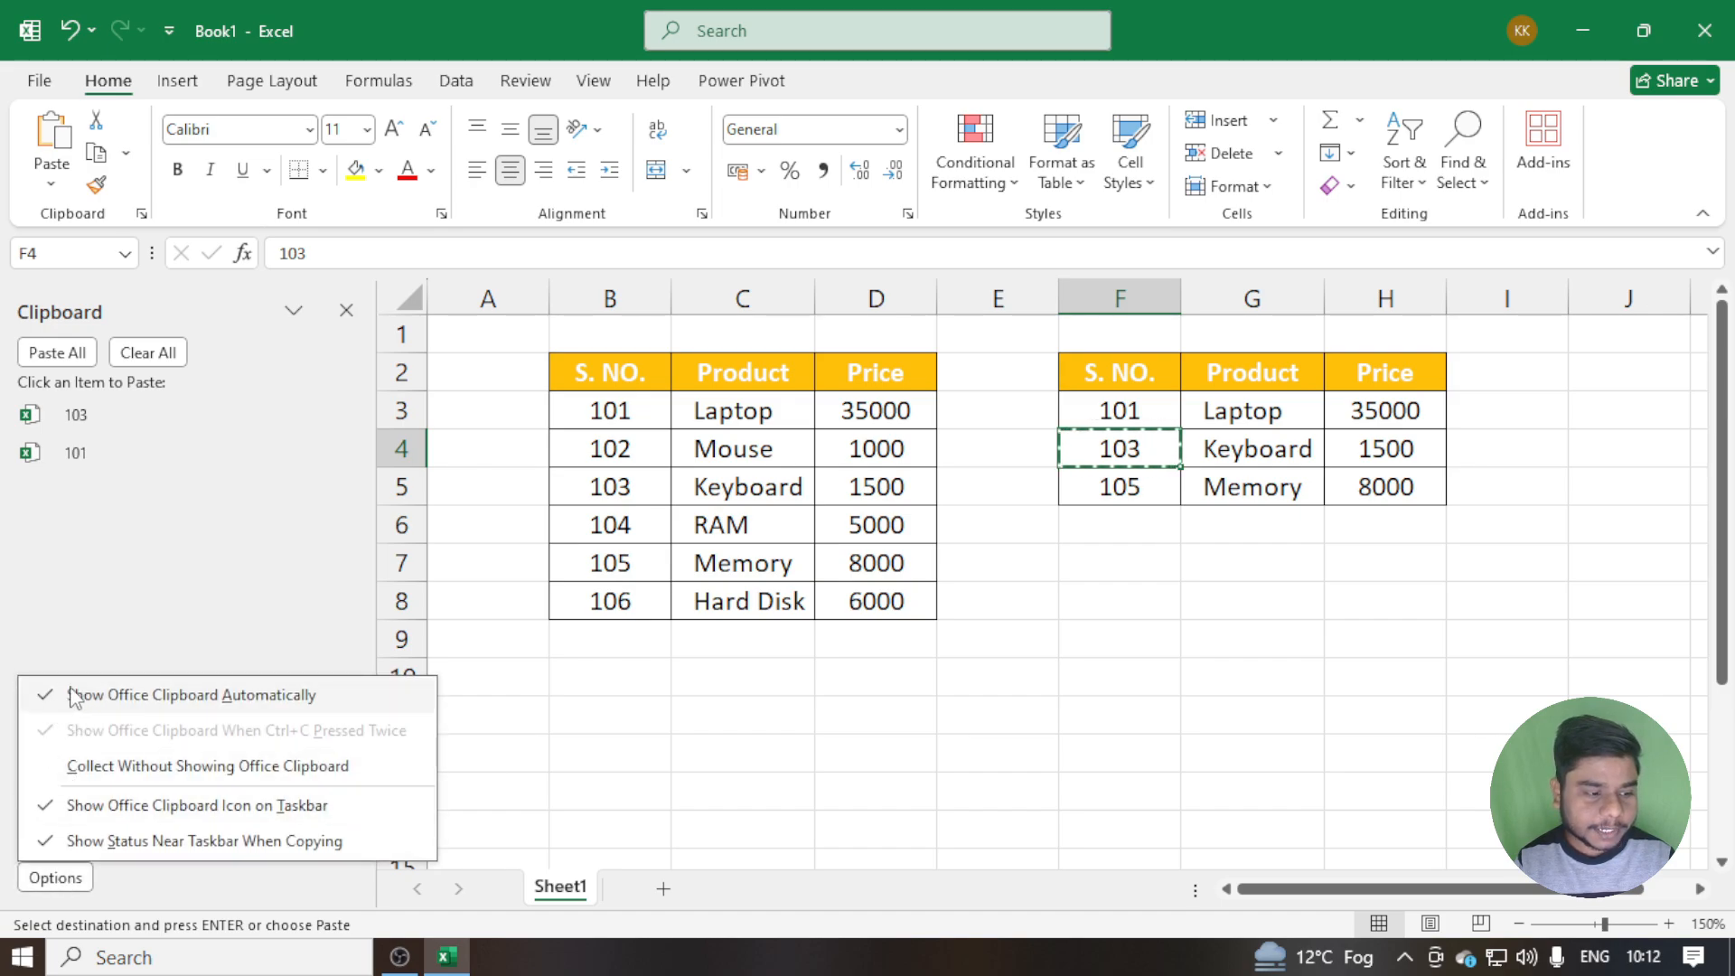
click(346, 310)
click(346, 309)
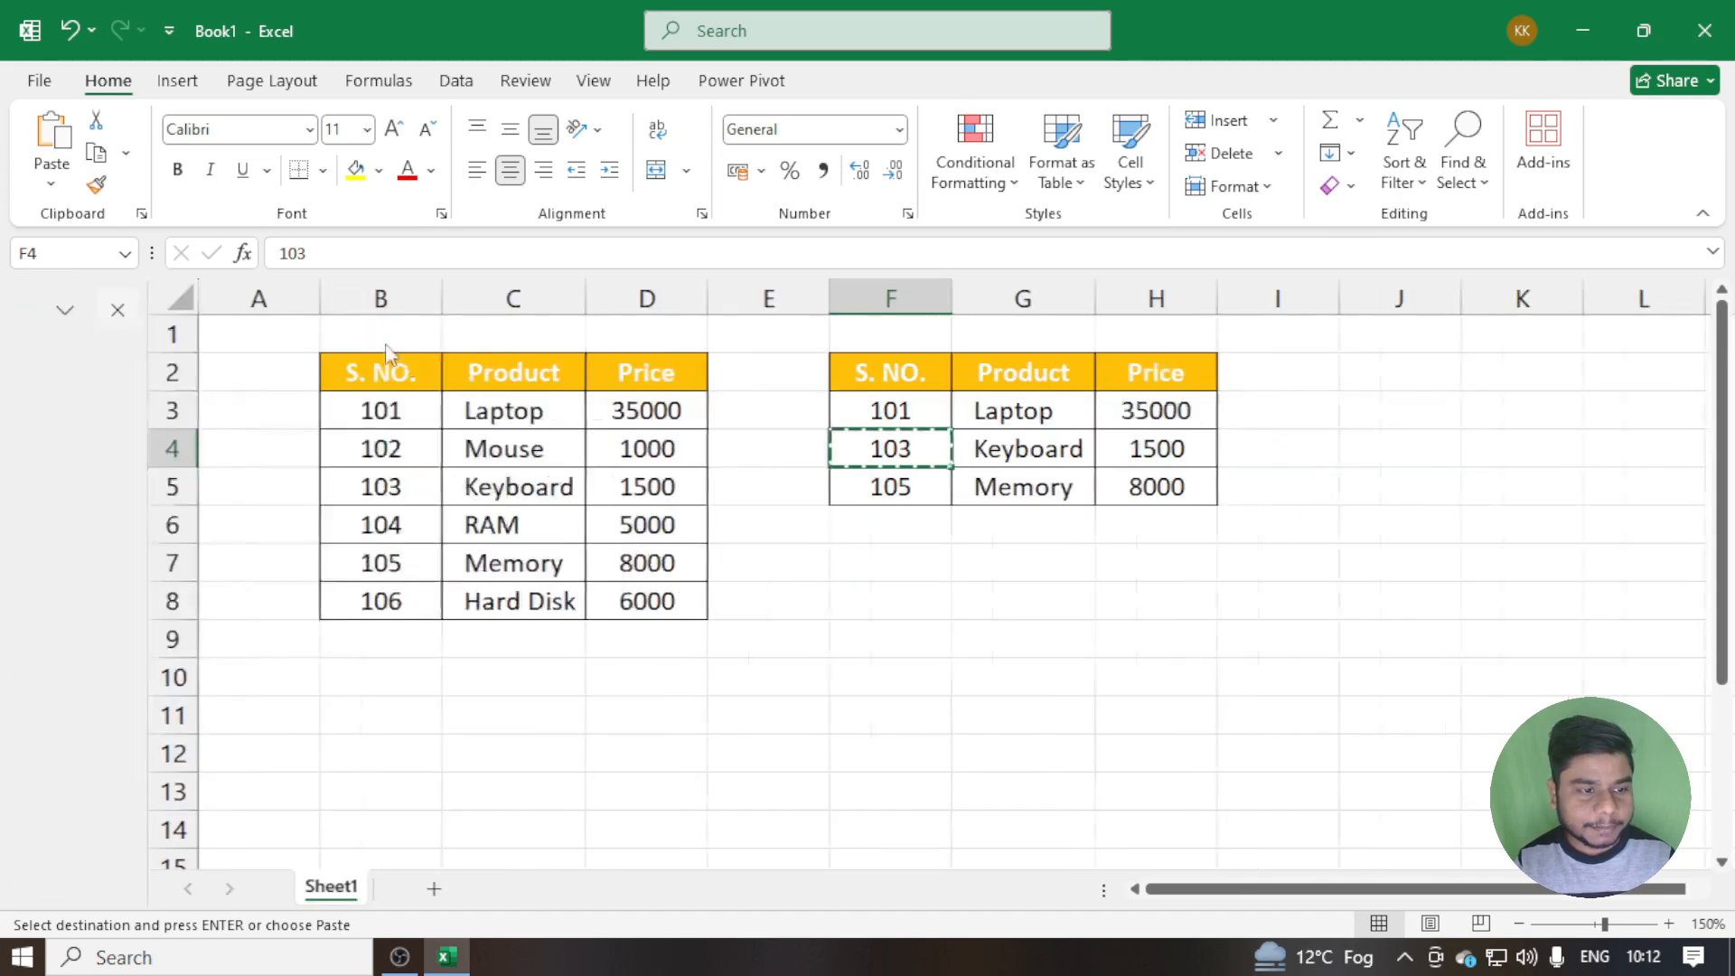
key(Escape)
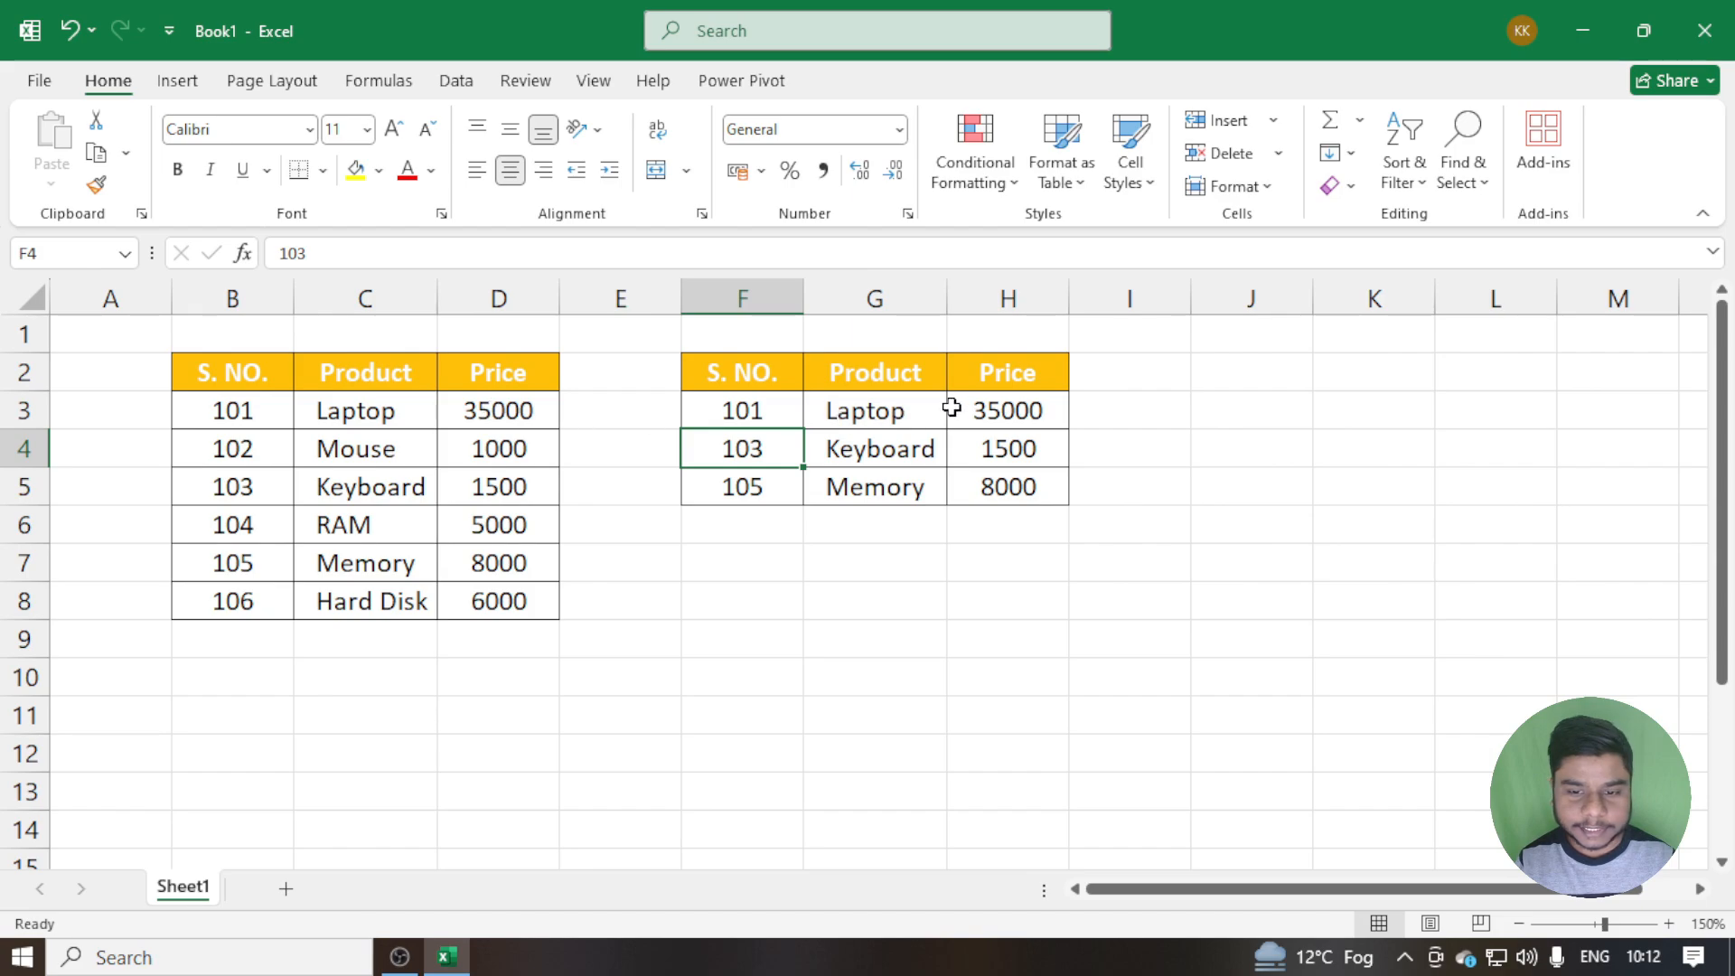
Copy the prices in cells H3 and H4 one after the other to make the Clipboard pane open automatically
click(983, 407)
key(ctrl+c)
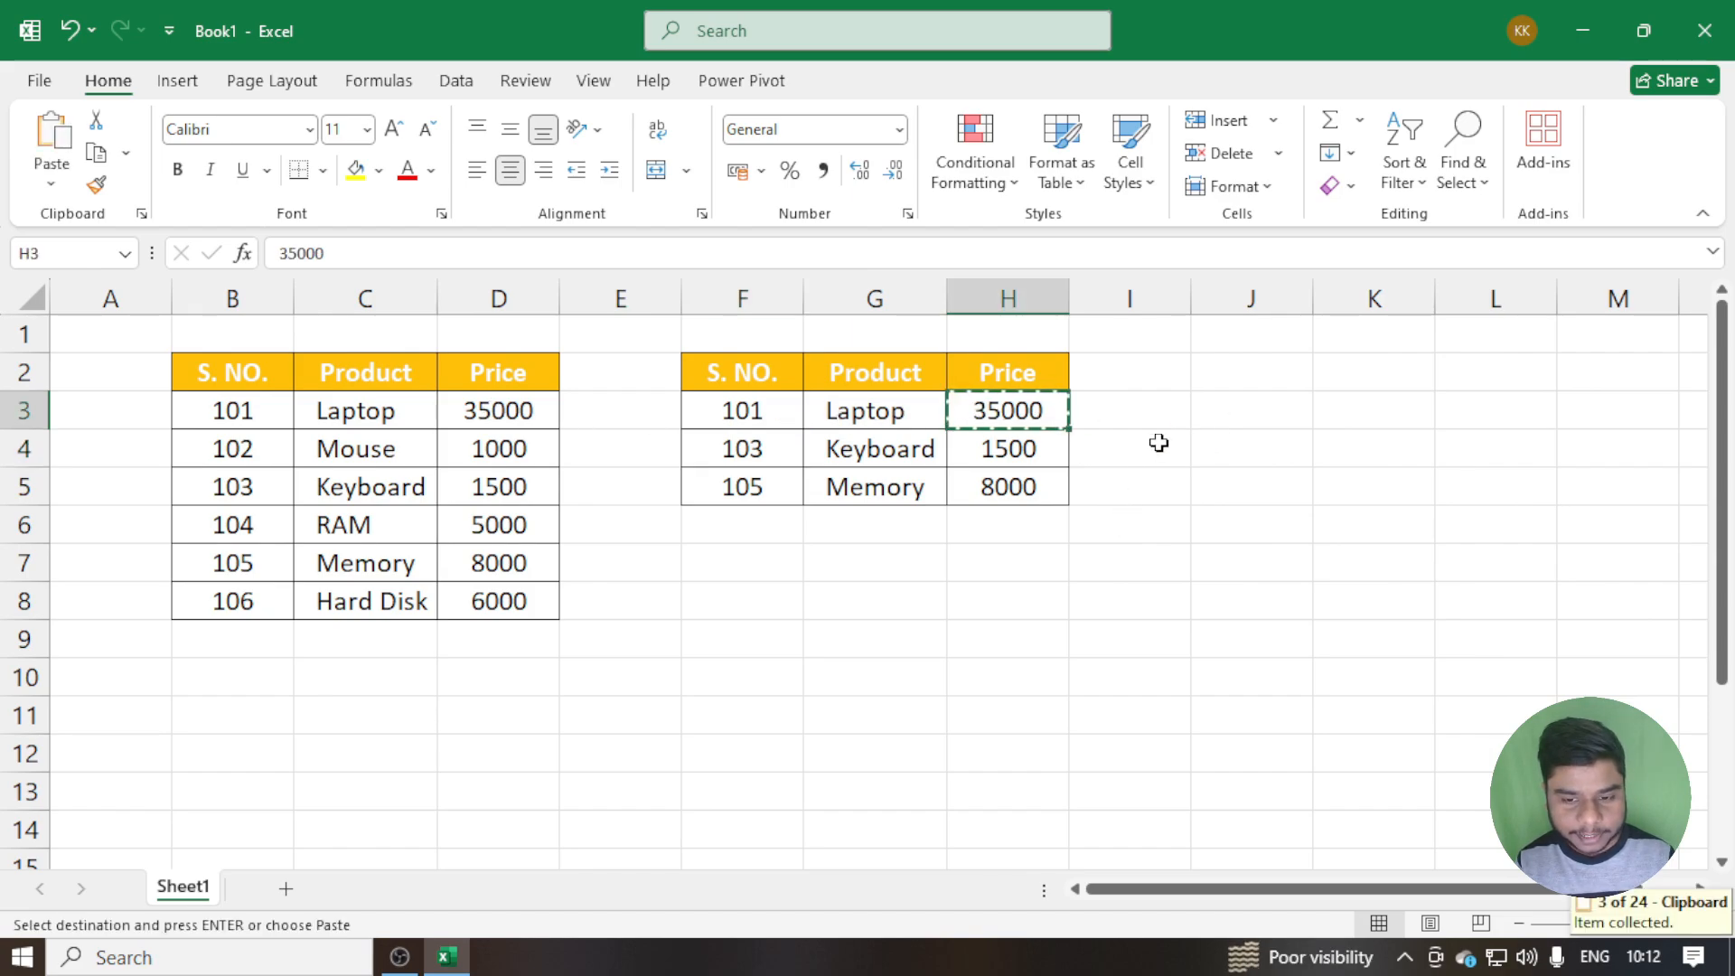
click(1018, 449)
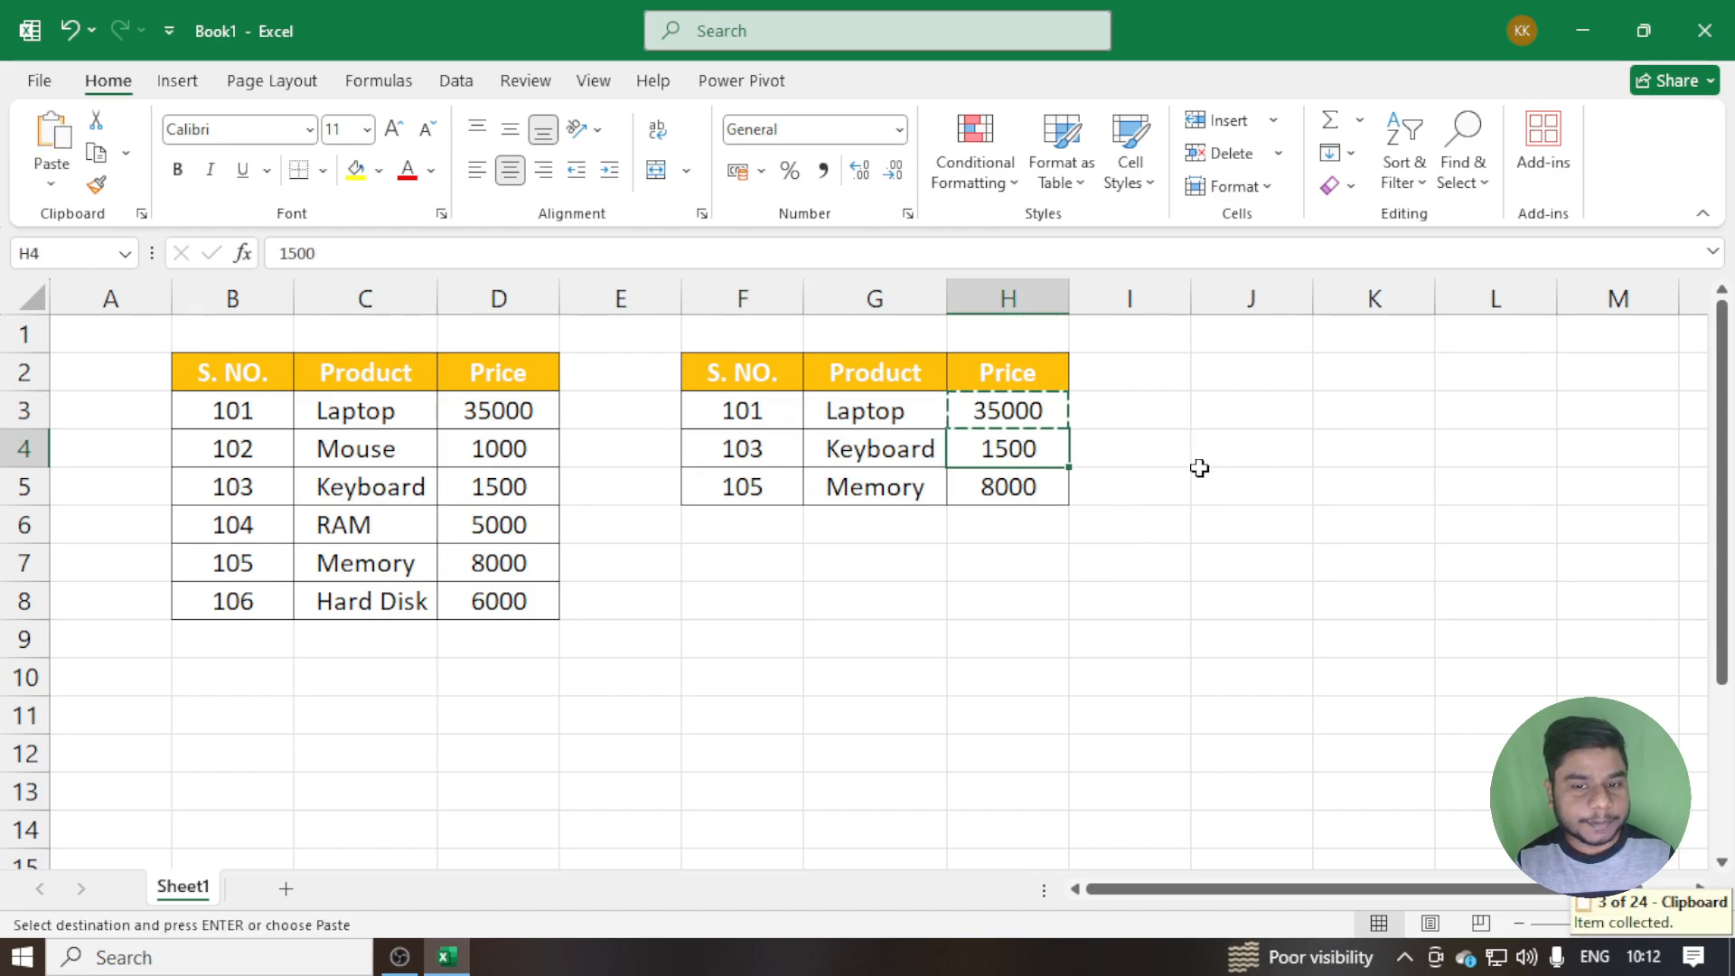
key(ctrl+c)
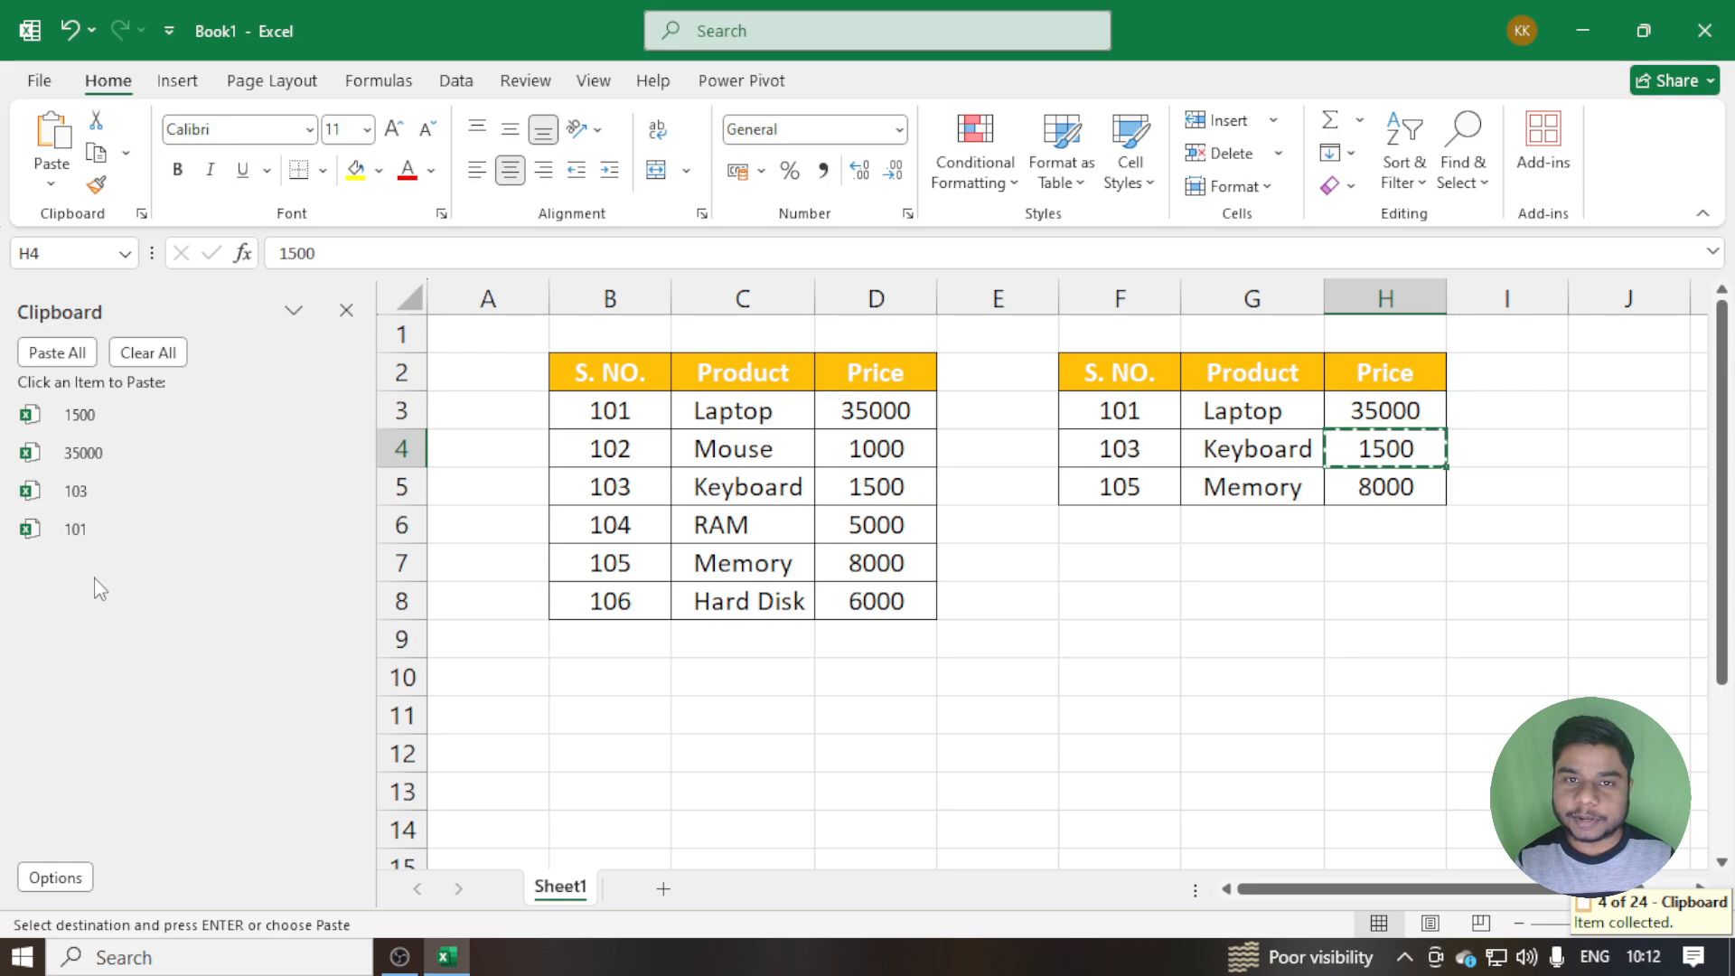
Turn off Show Office Clipboard Automatically, check the display options, and close the Clipboard pane
click(66, 876)
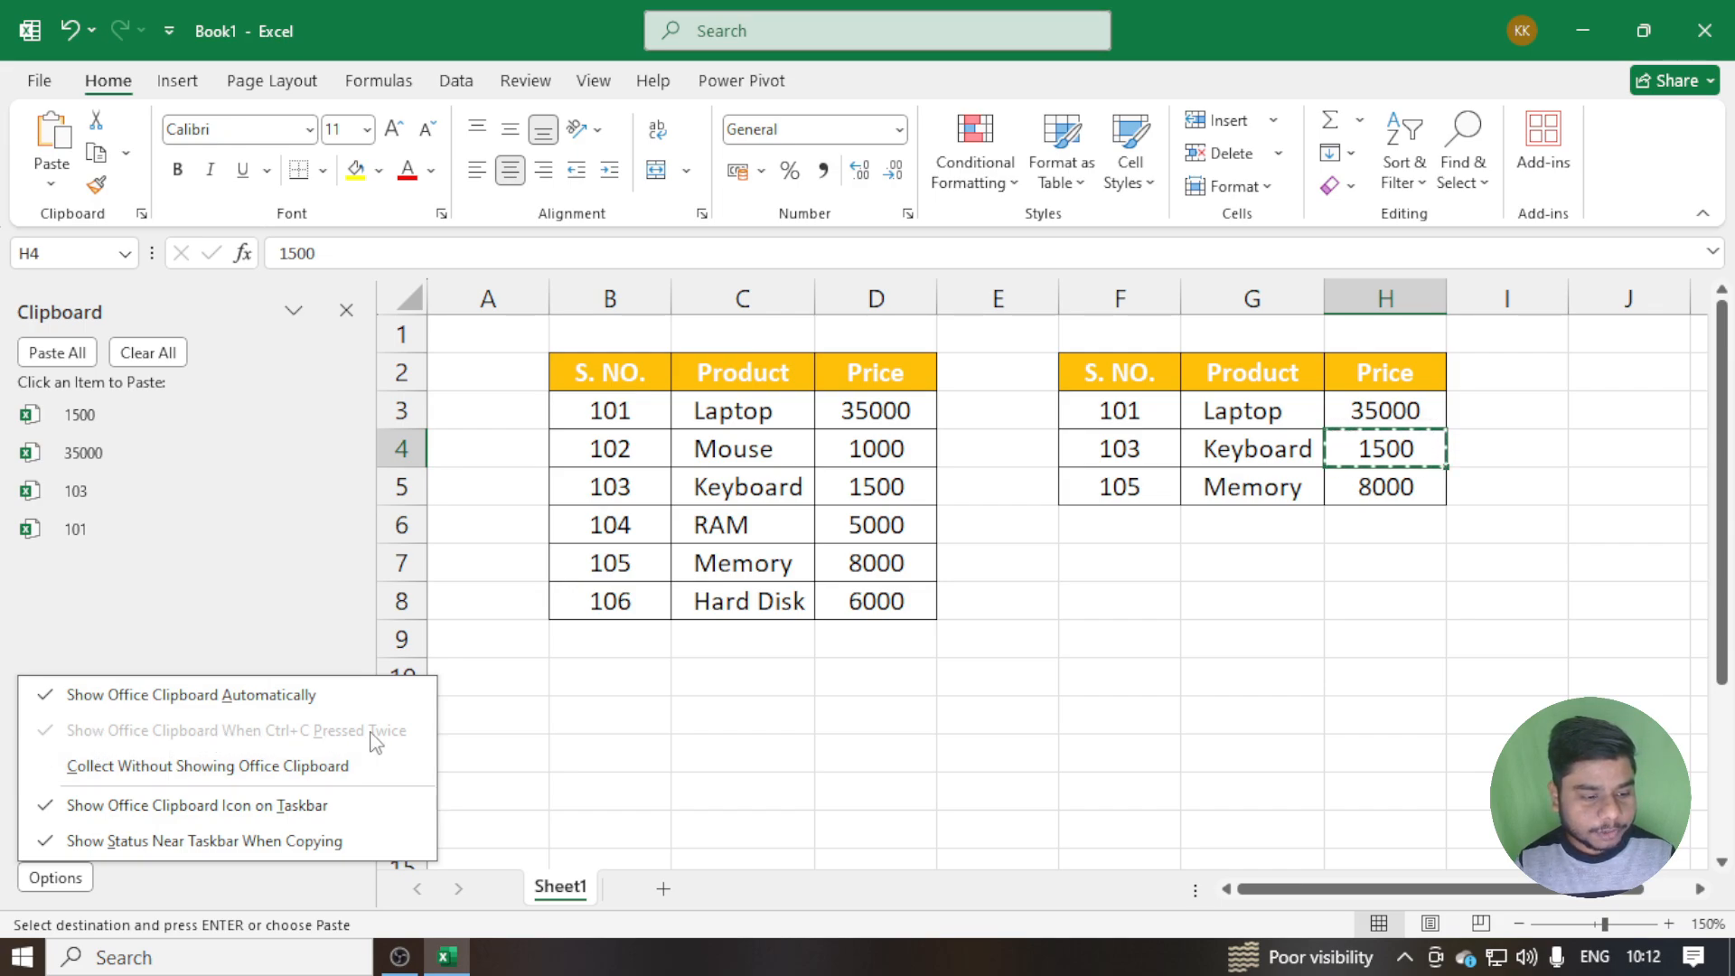
click(290, 697)
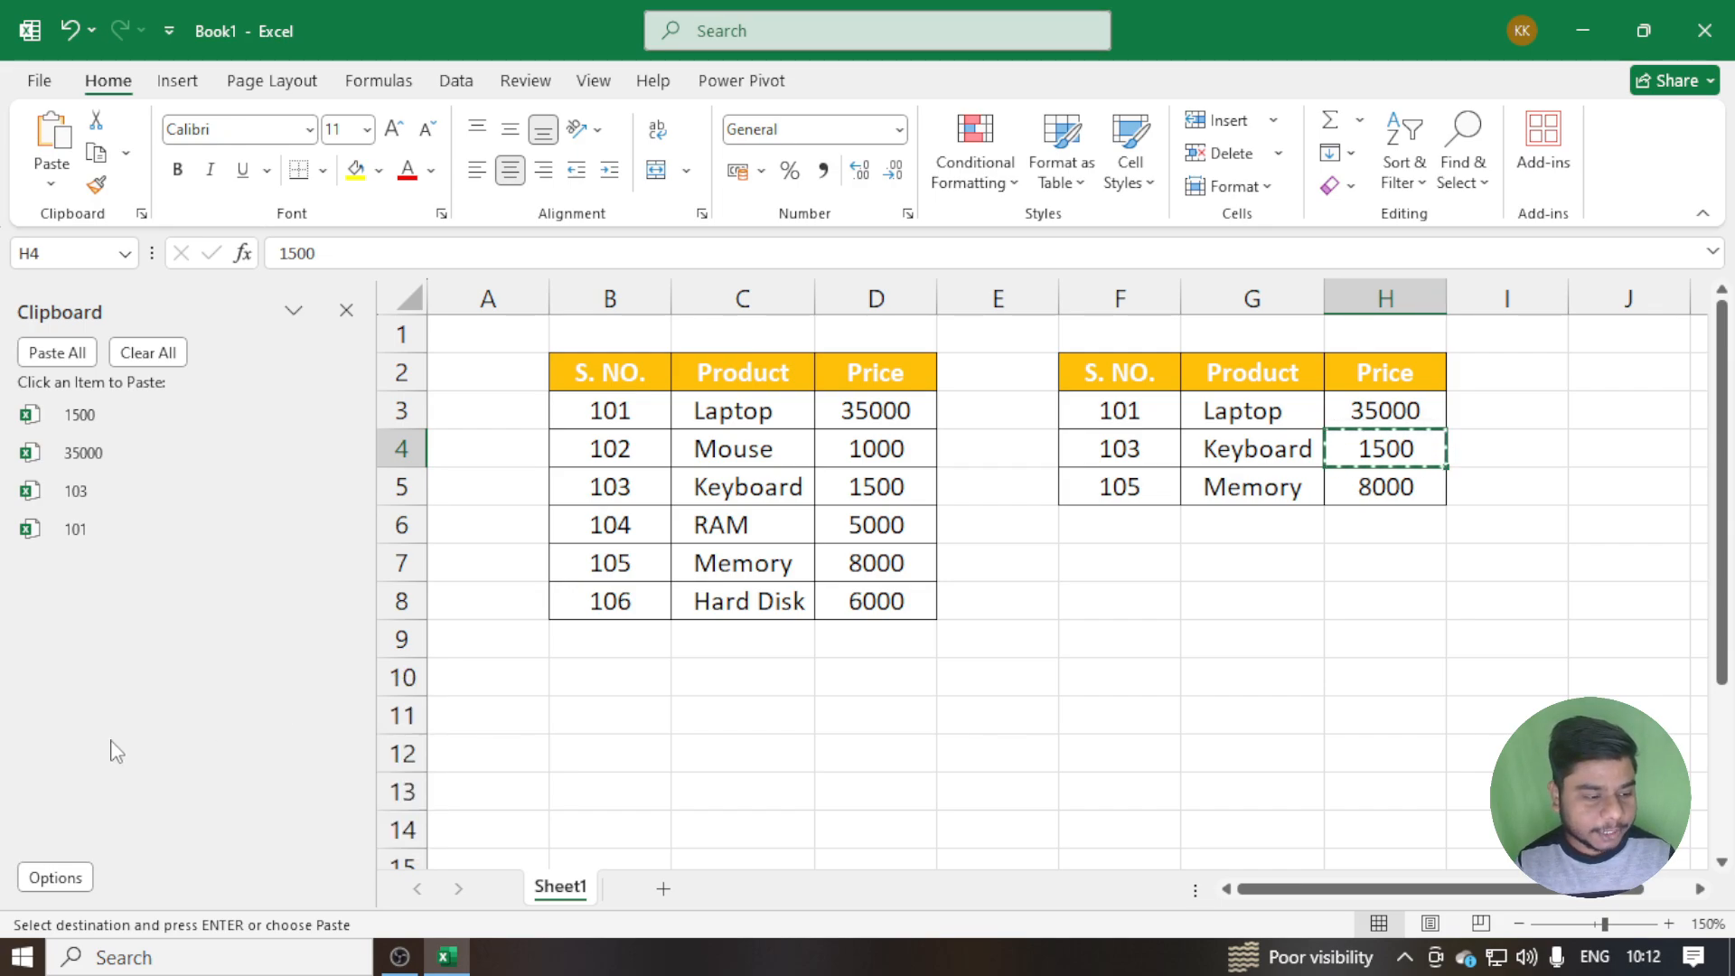
click(47, 875)
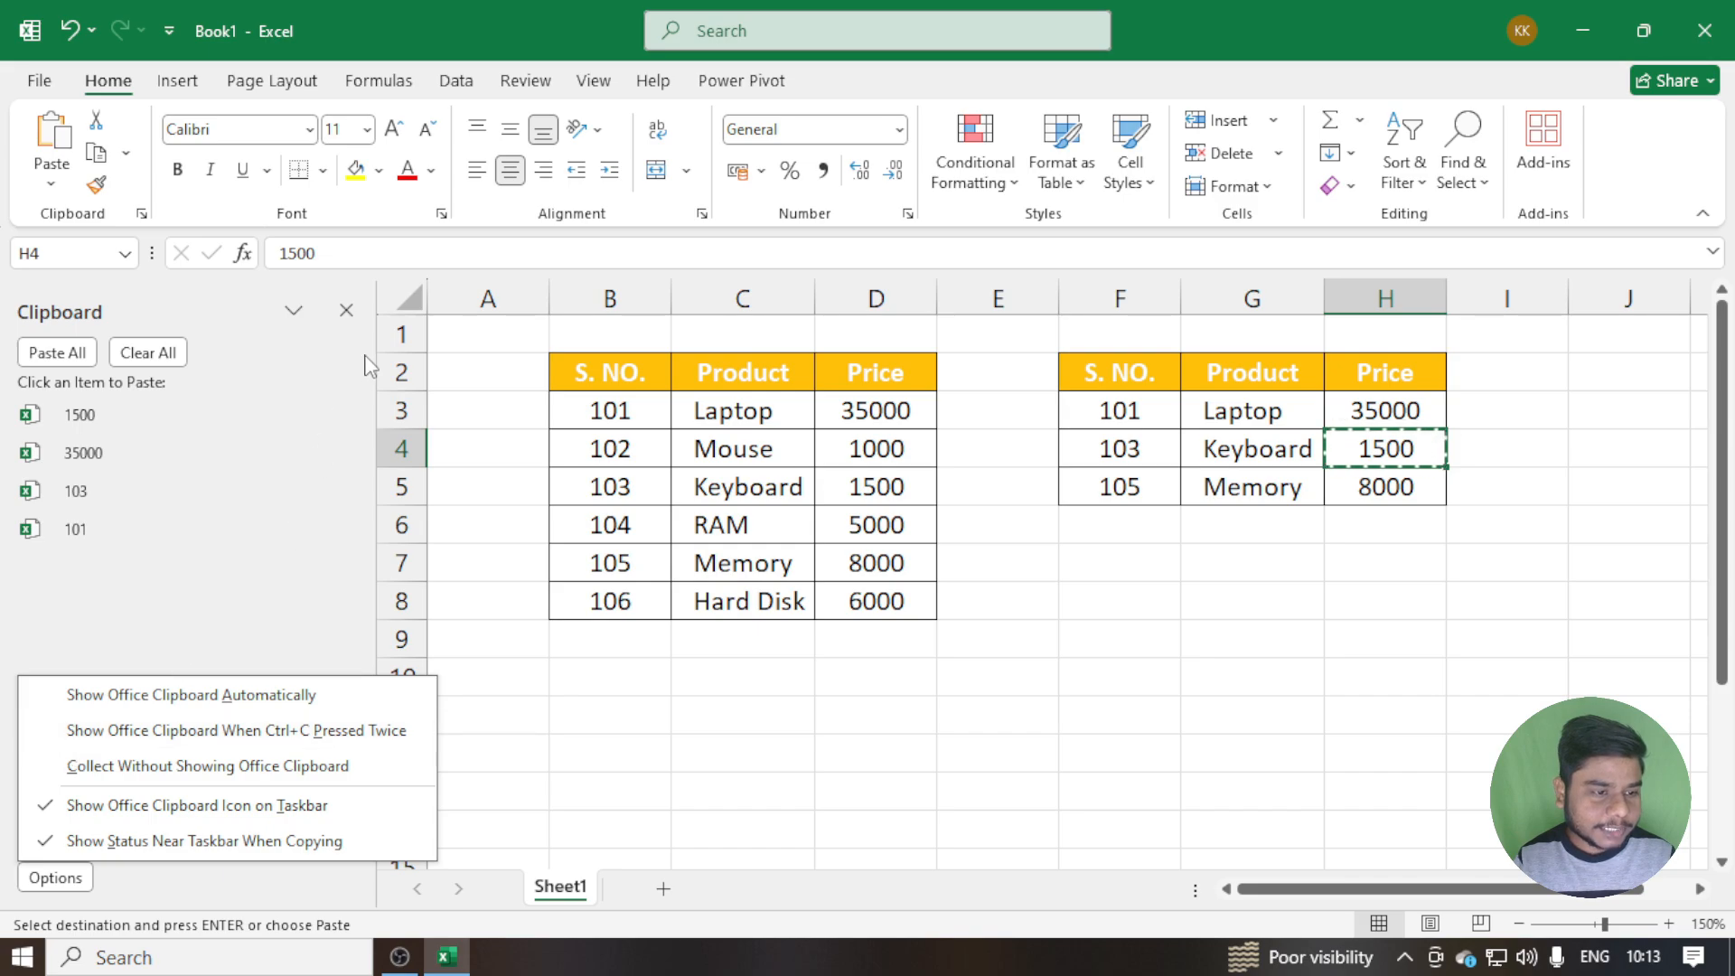
click(349, 313)
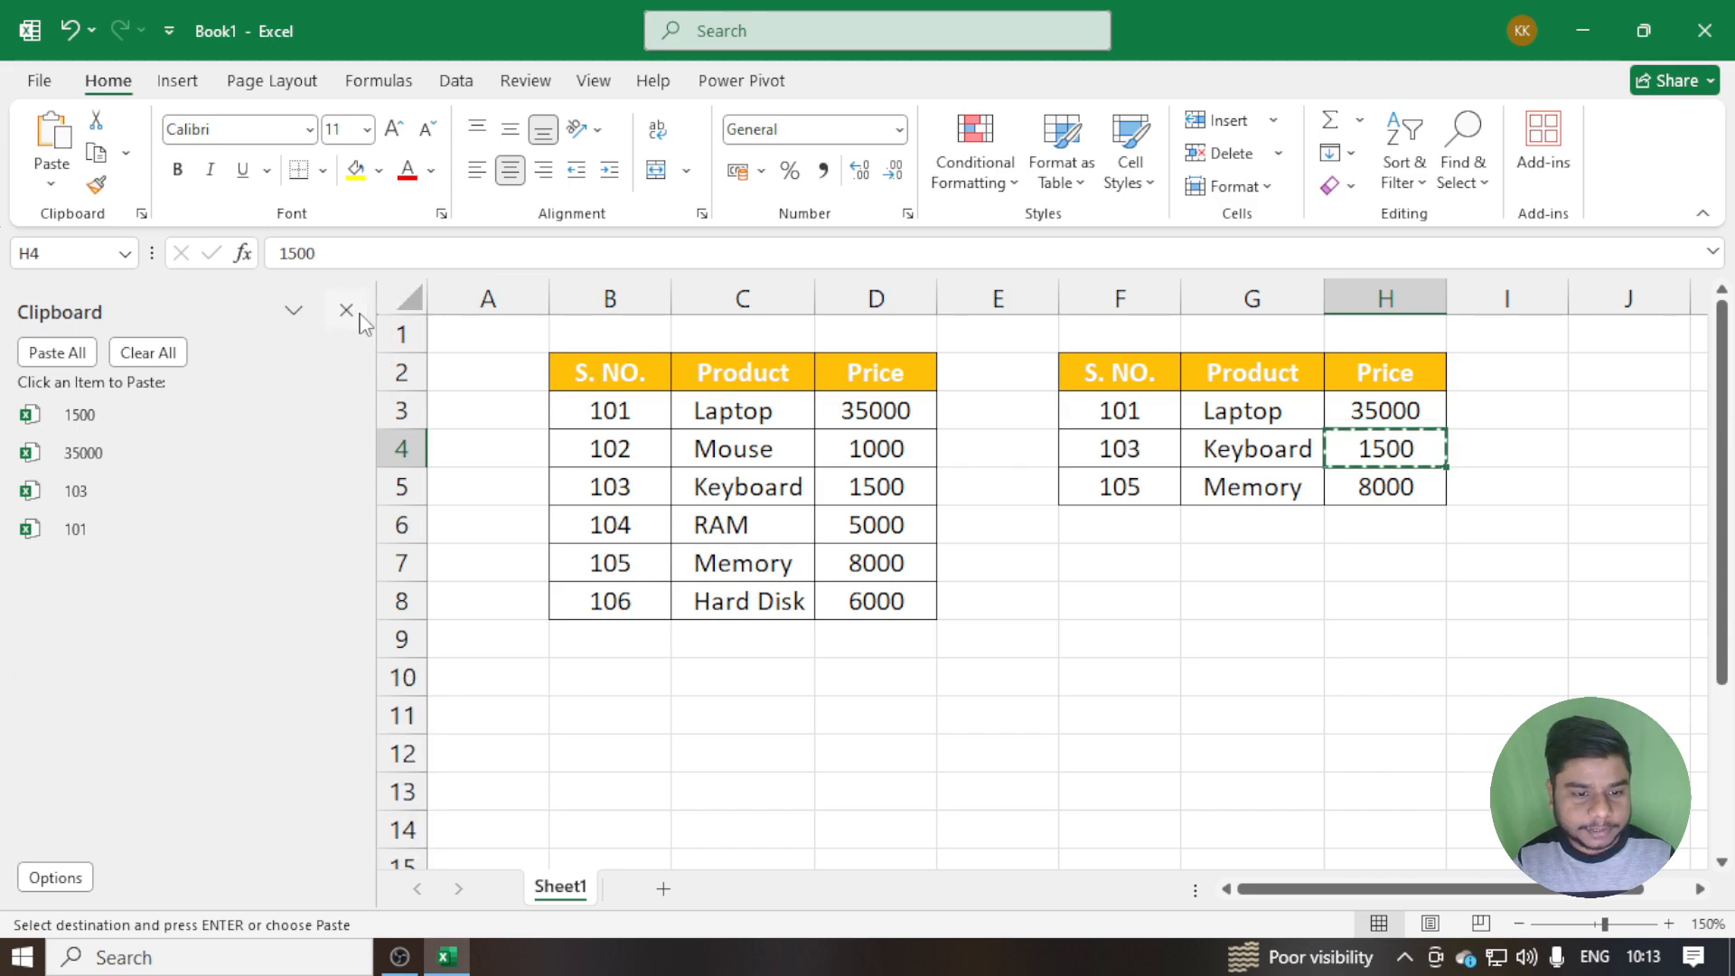
click(348, 313)
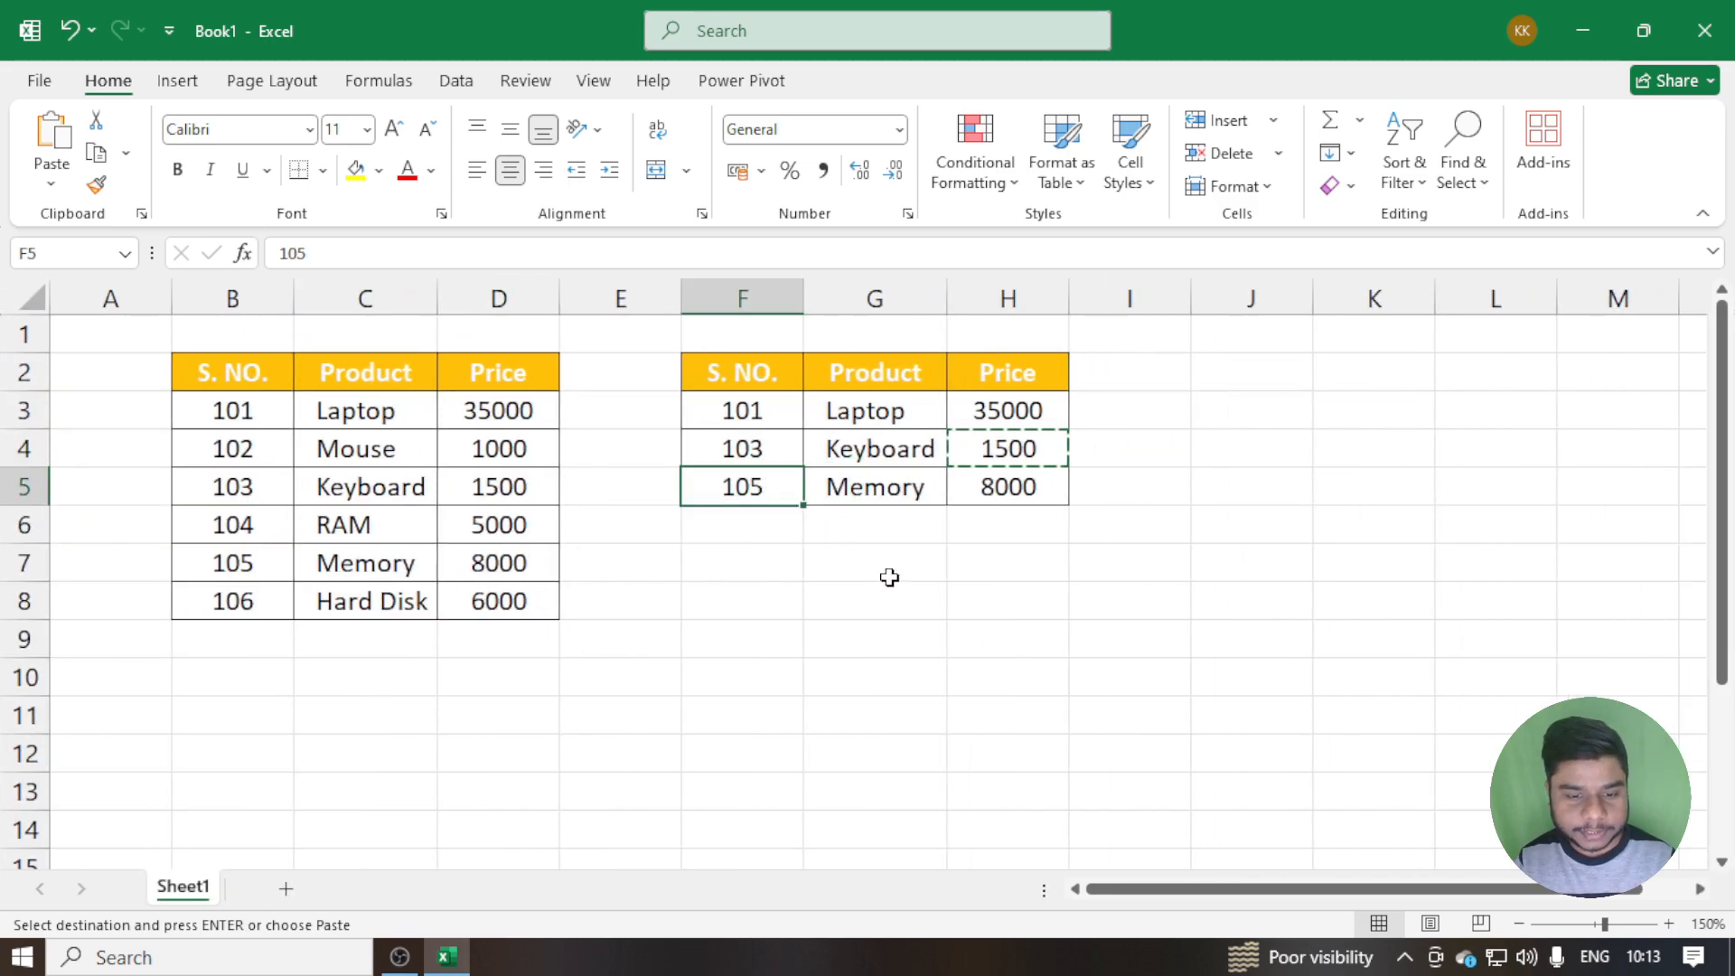
Copy the serial number in cell F5 with the Clipboard pane closed, and end copy mode
key(Escape)
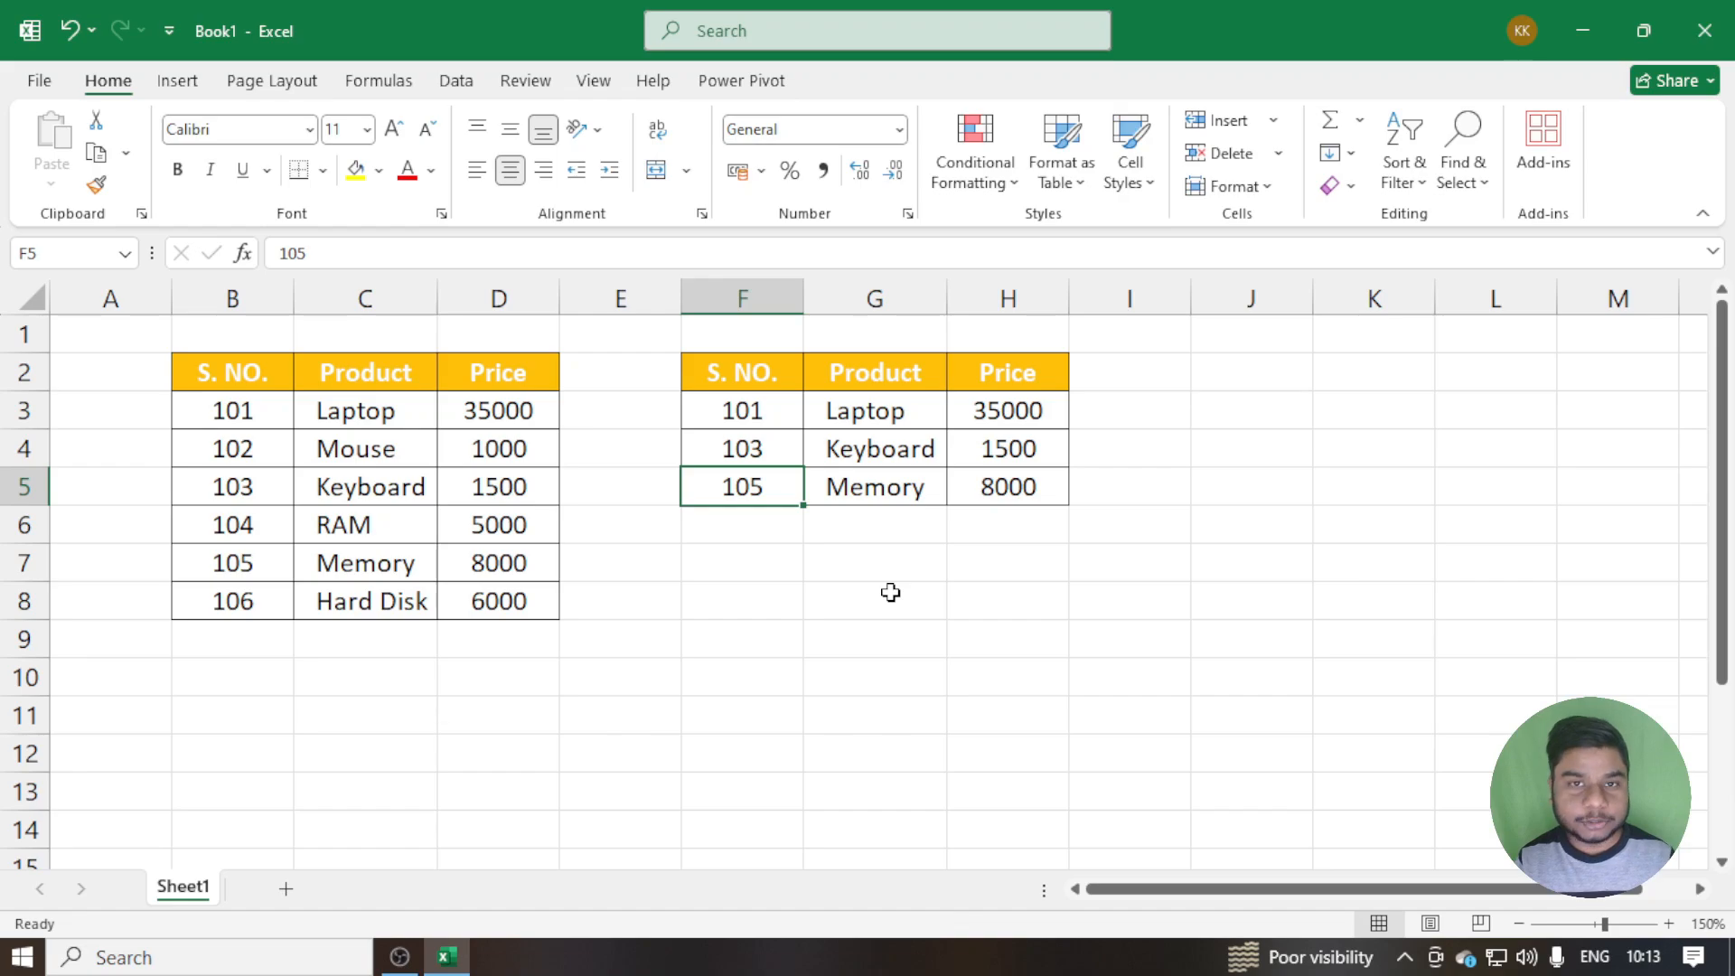
key(ctrl+c)
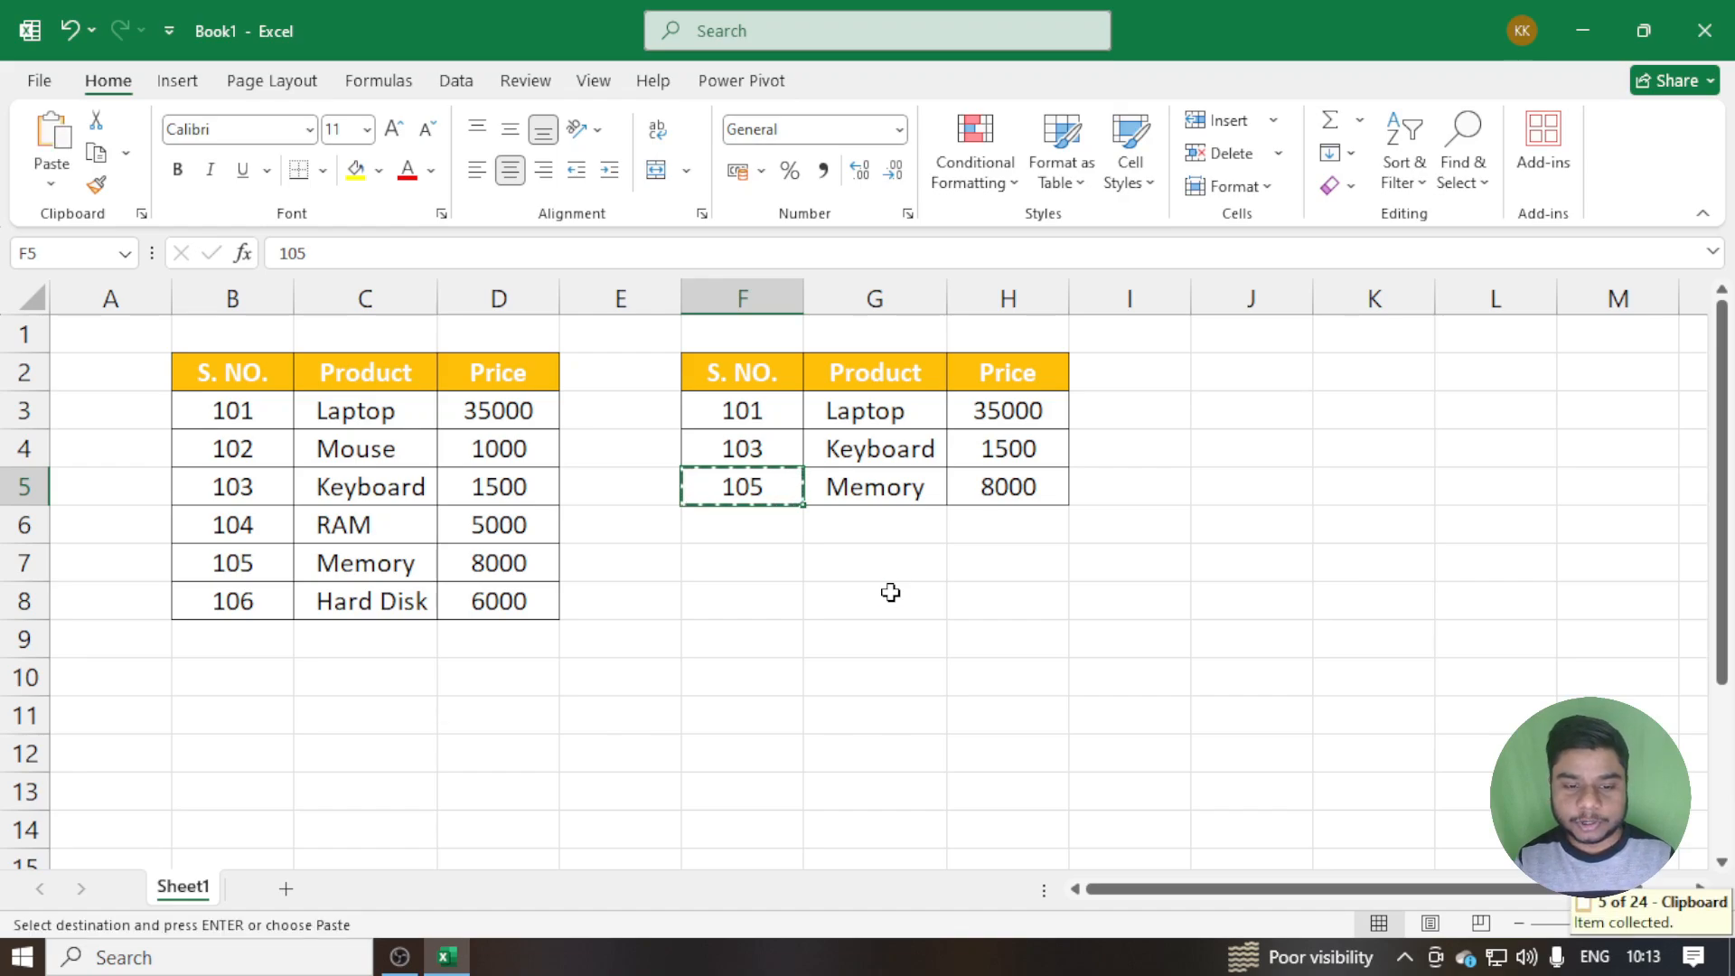
key(Escape)
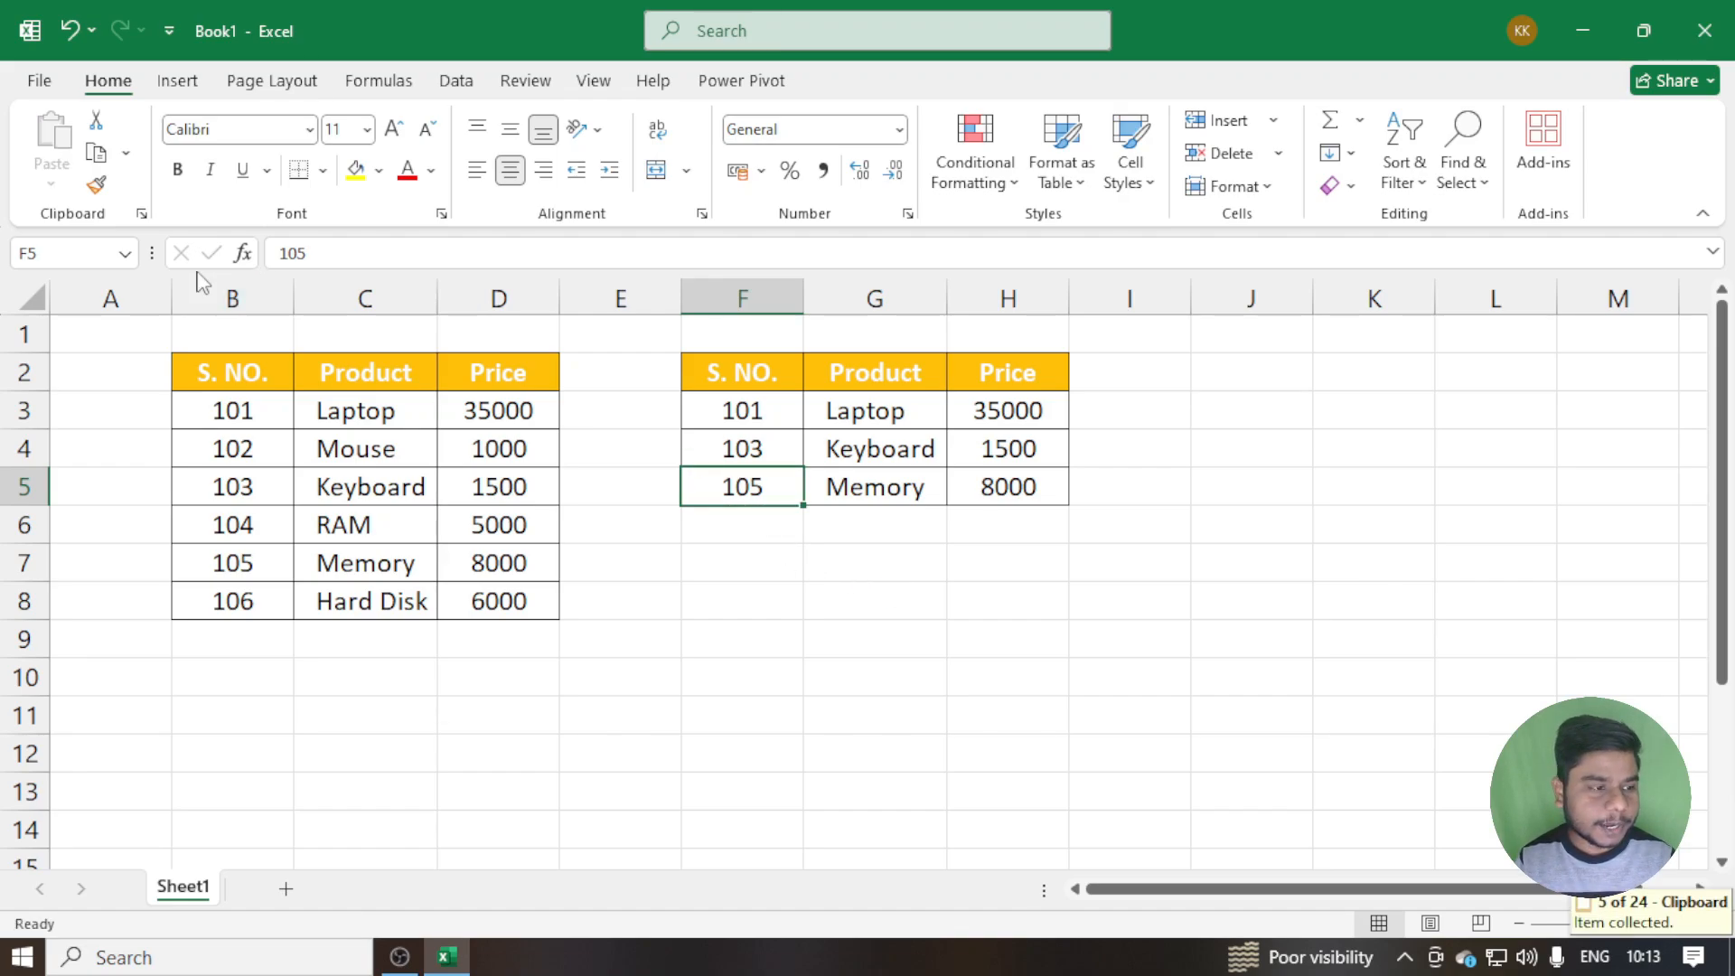
Turn on Show Office Clipboard When Ctrl+C Pressed Twice in the Clipboard display options, and close the pane
click(142, 214)
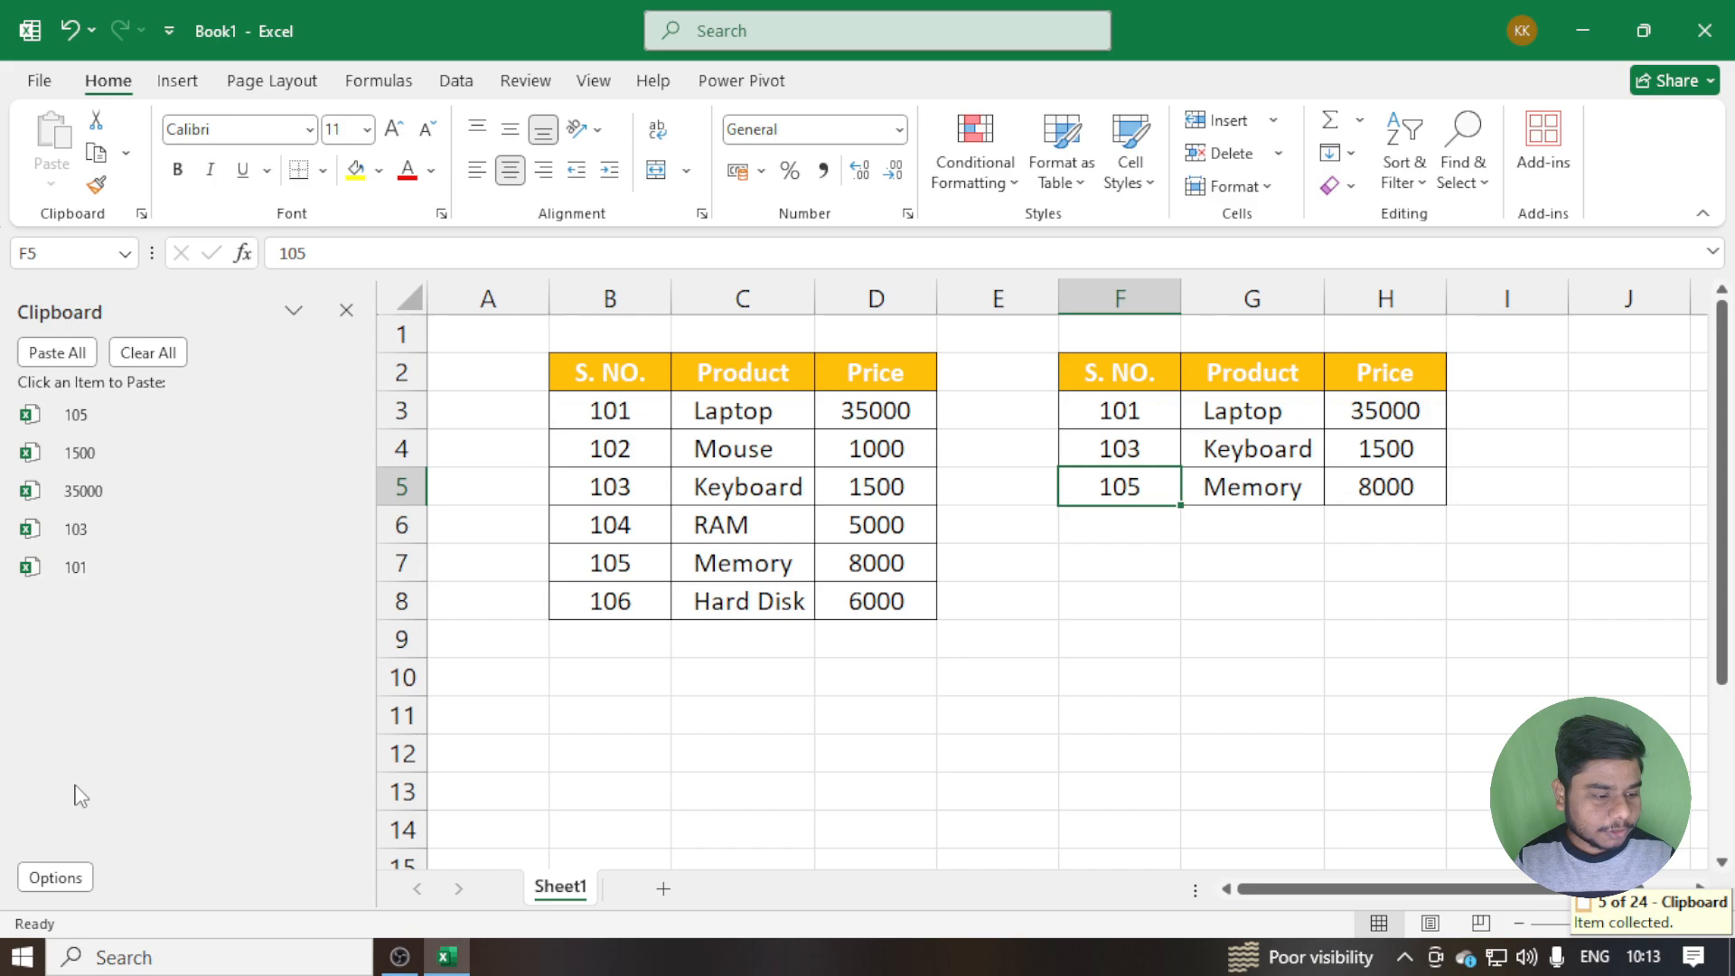
click(83, 881)
click(63, 731)
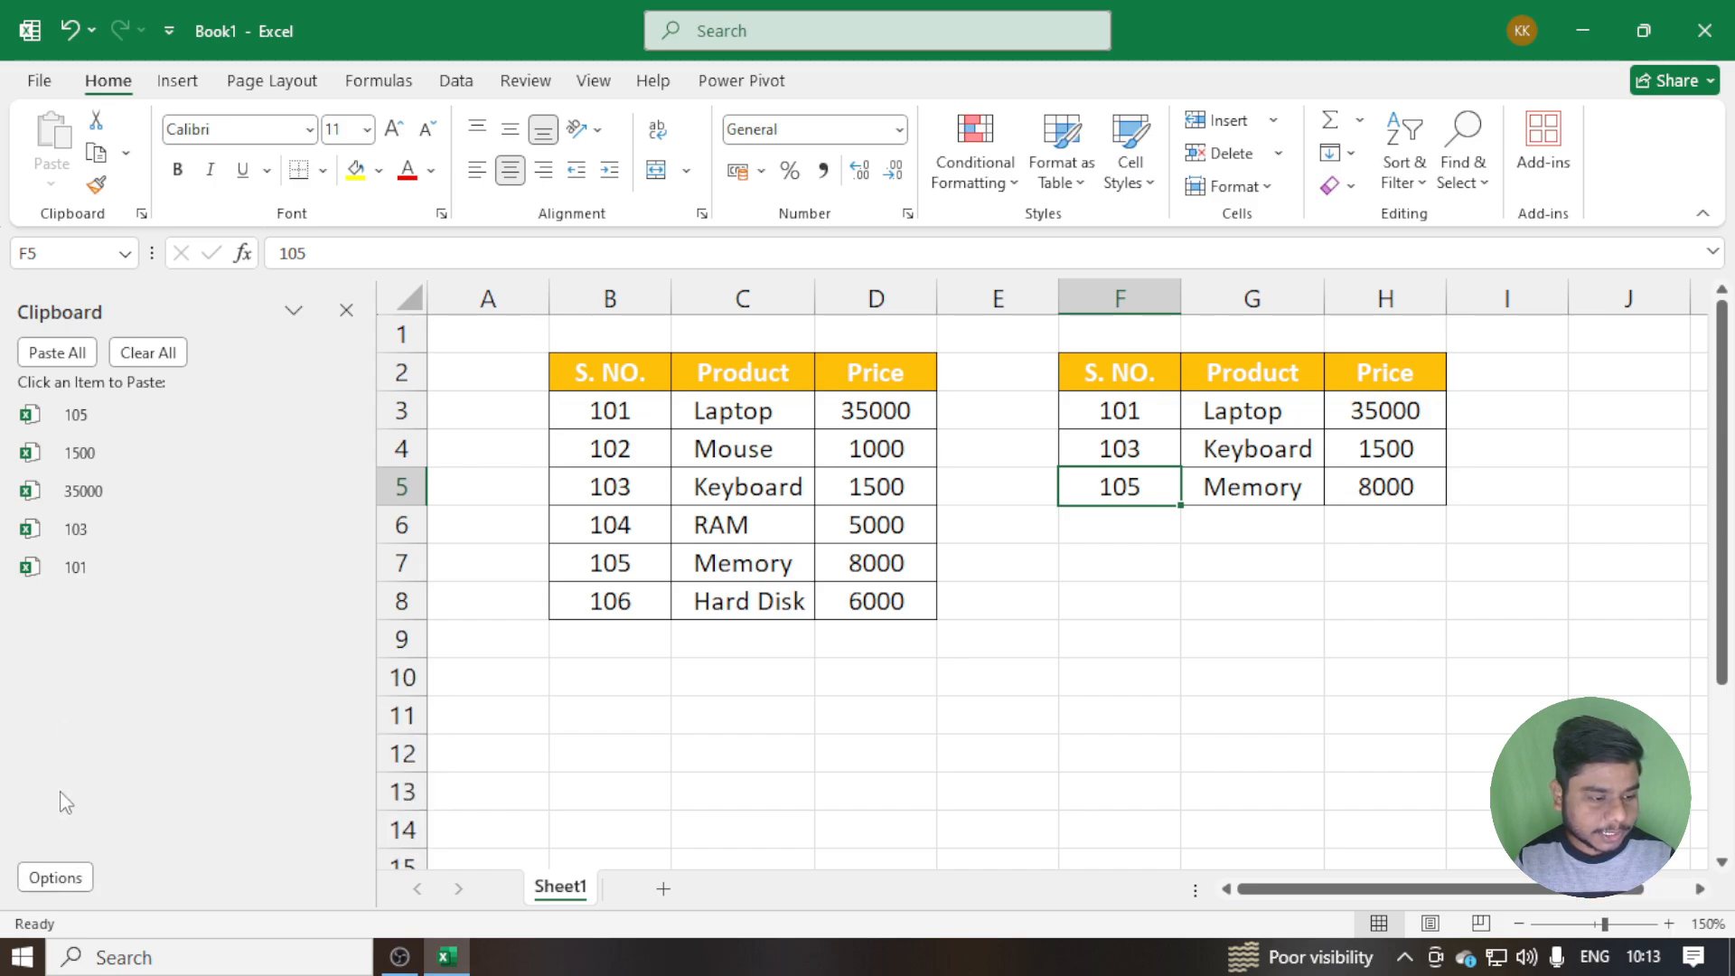
click(69, 860)
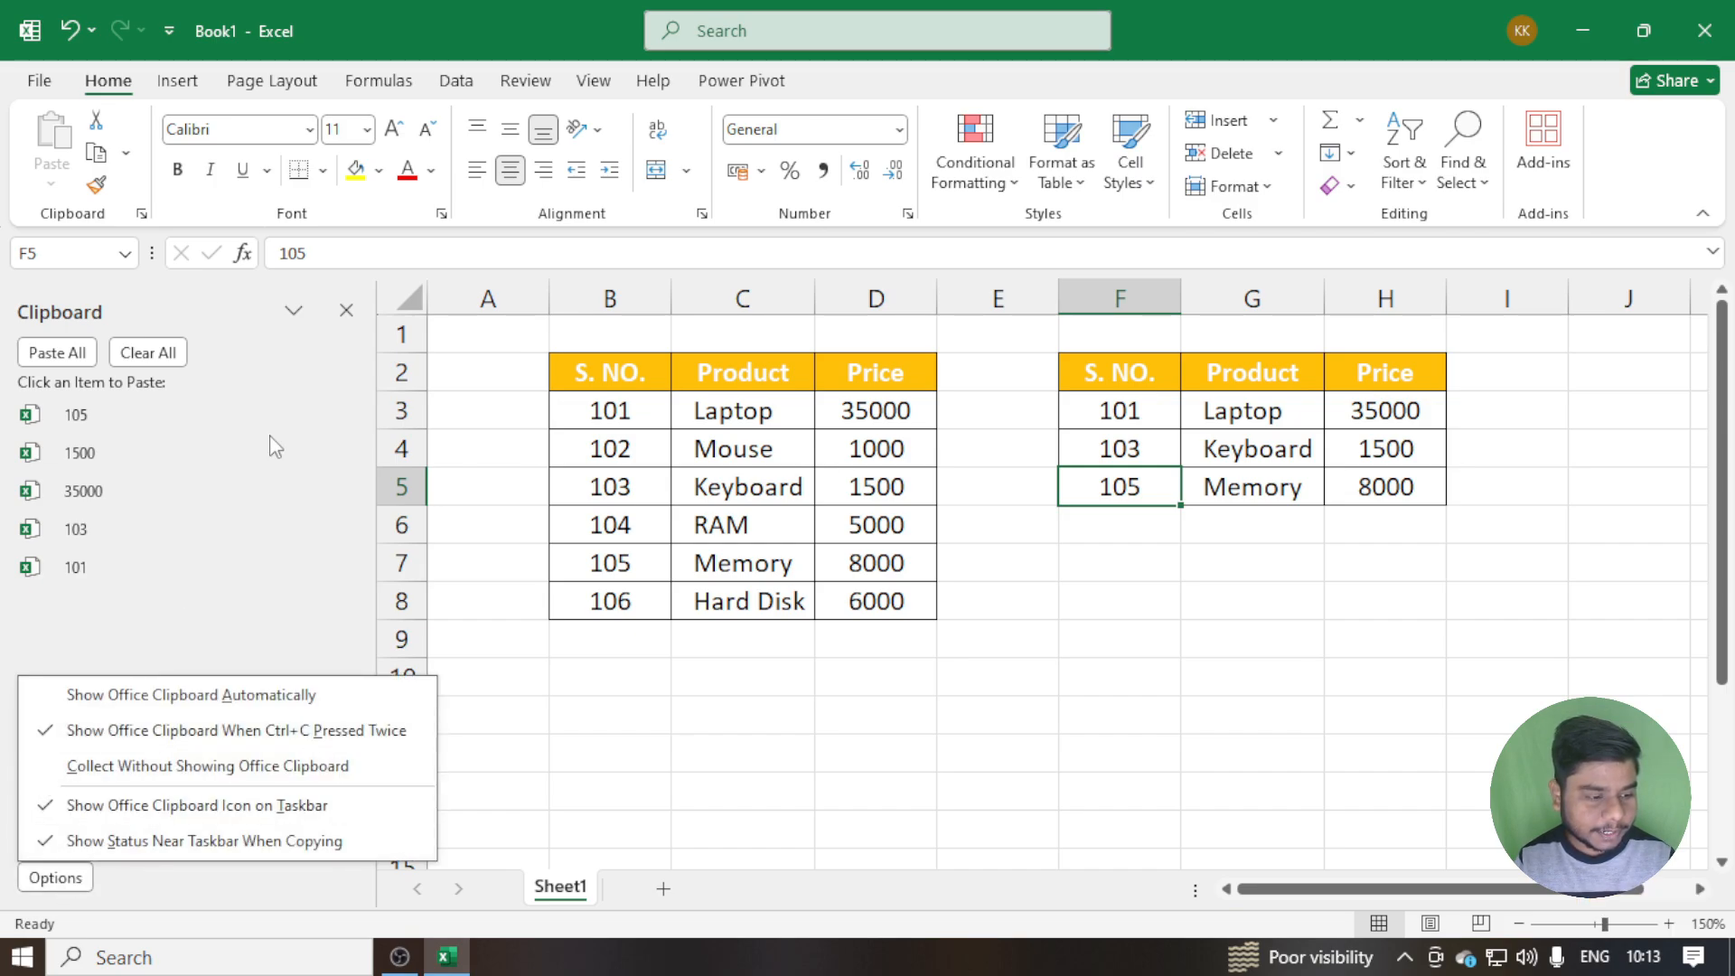
click(344, 312)
click(346, 311)
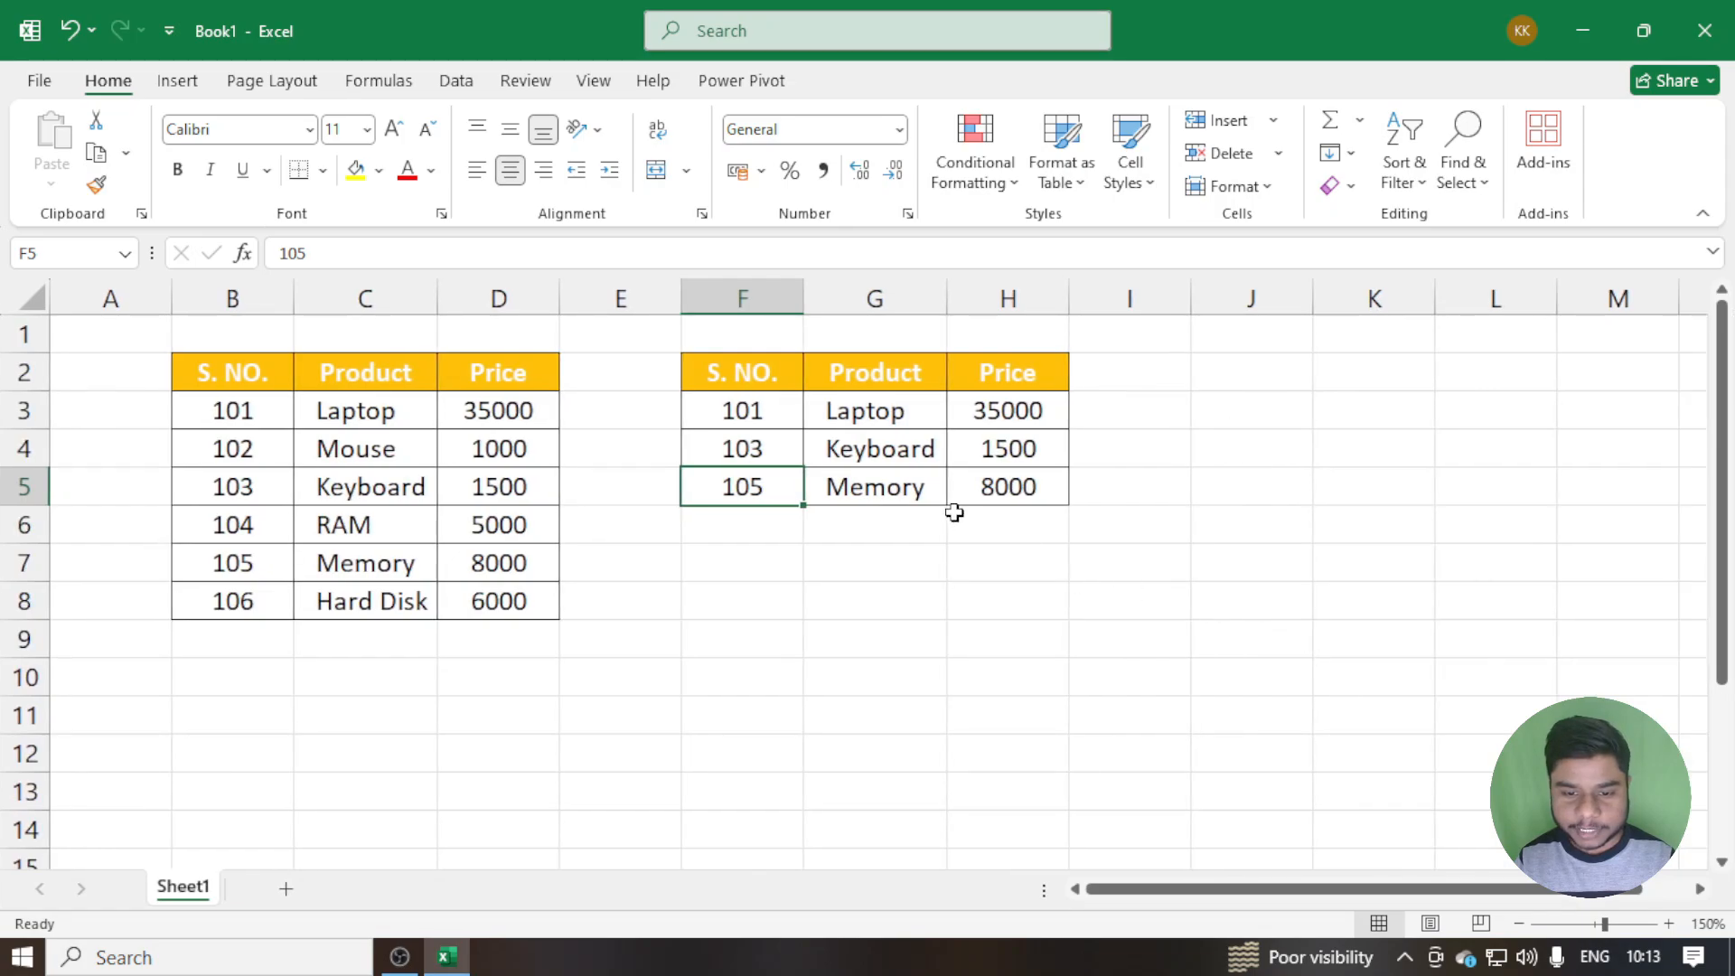
Copy cell G5 twice in a row to open the Clipboard pane, and turn off Show Office Clipboard When Ctrl+C Pressed Twice
click(912, 492)
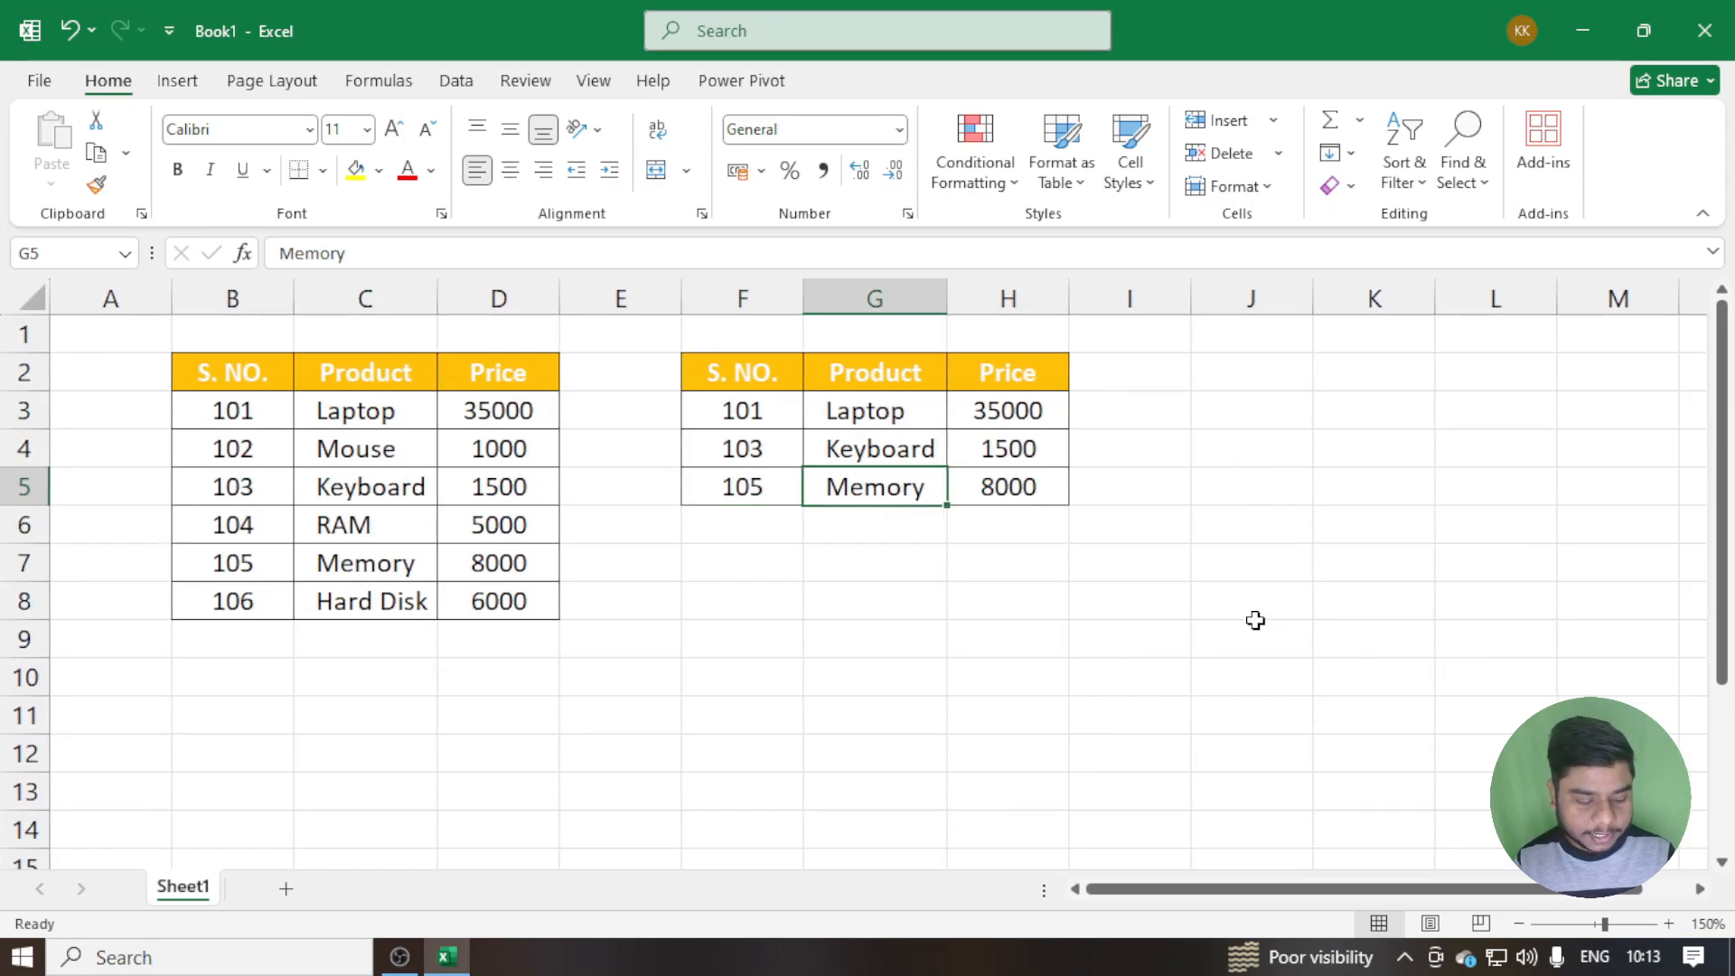
key(ctrl+c)
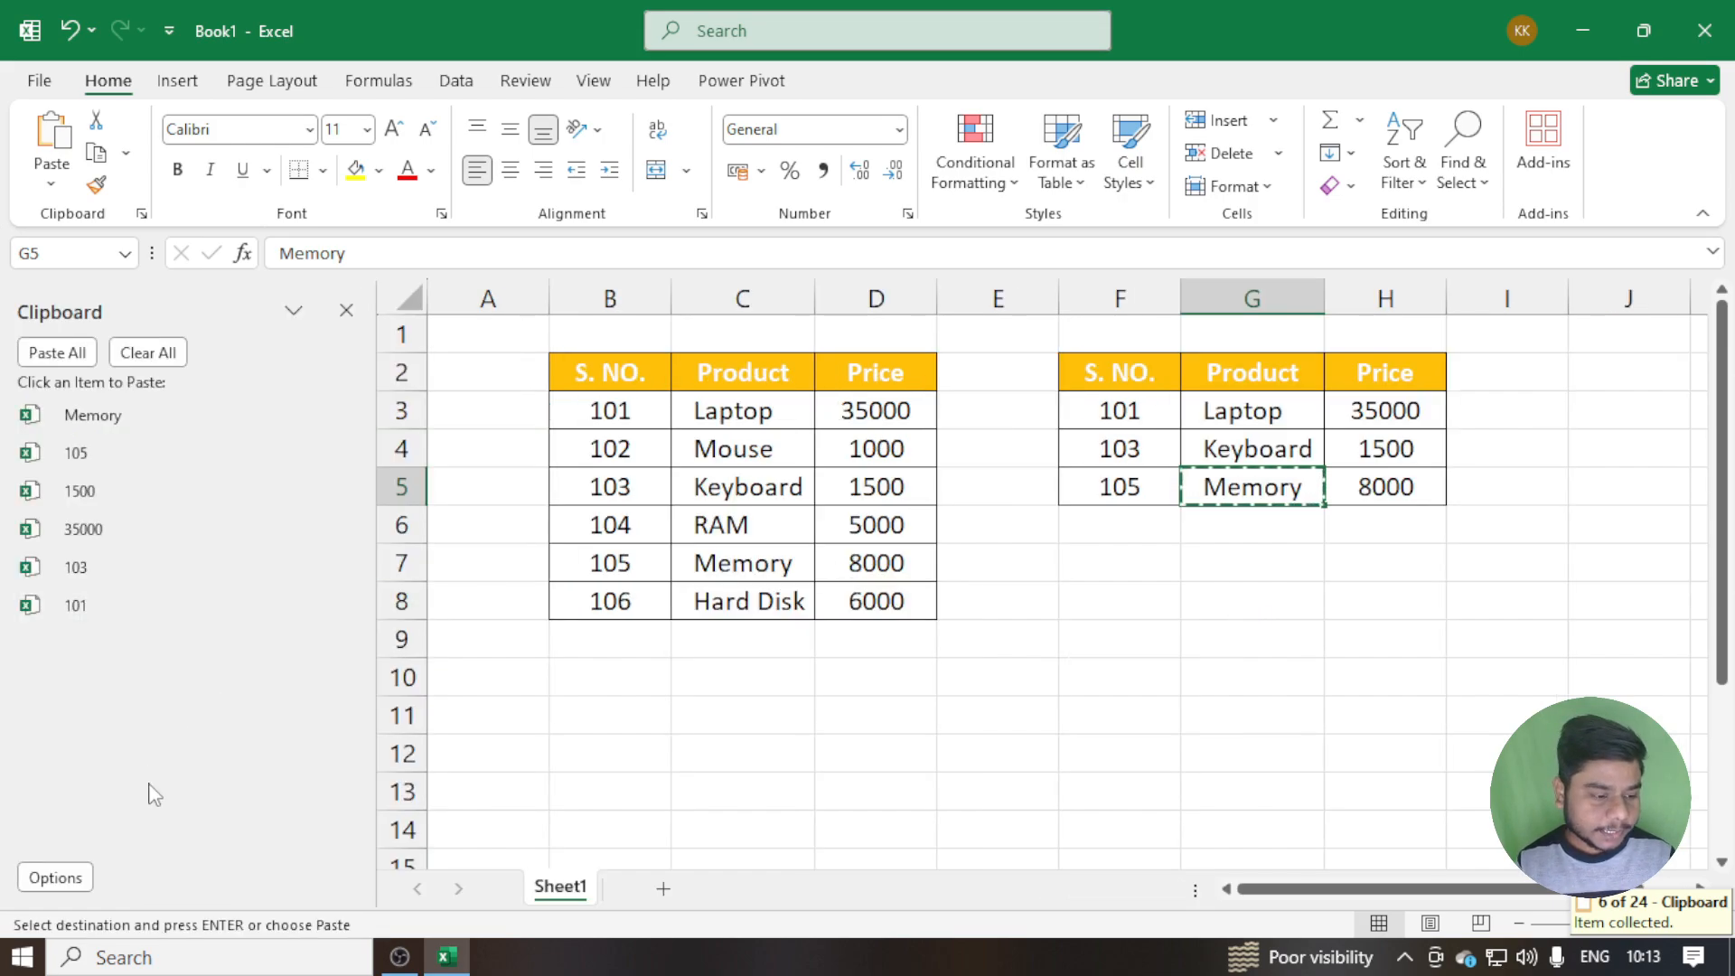
click(54, 877)
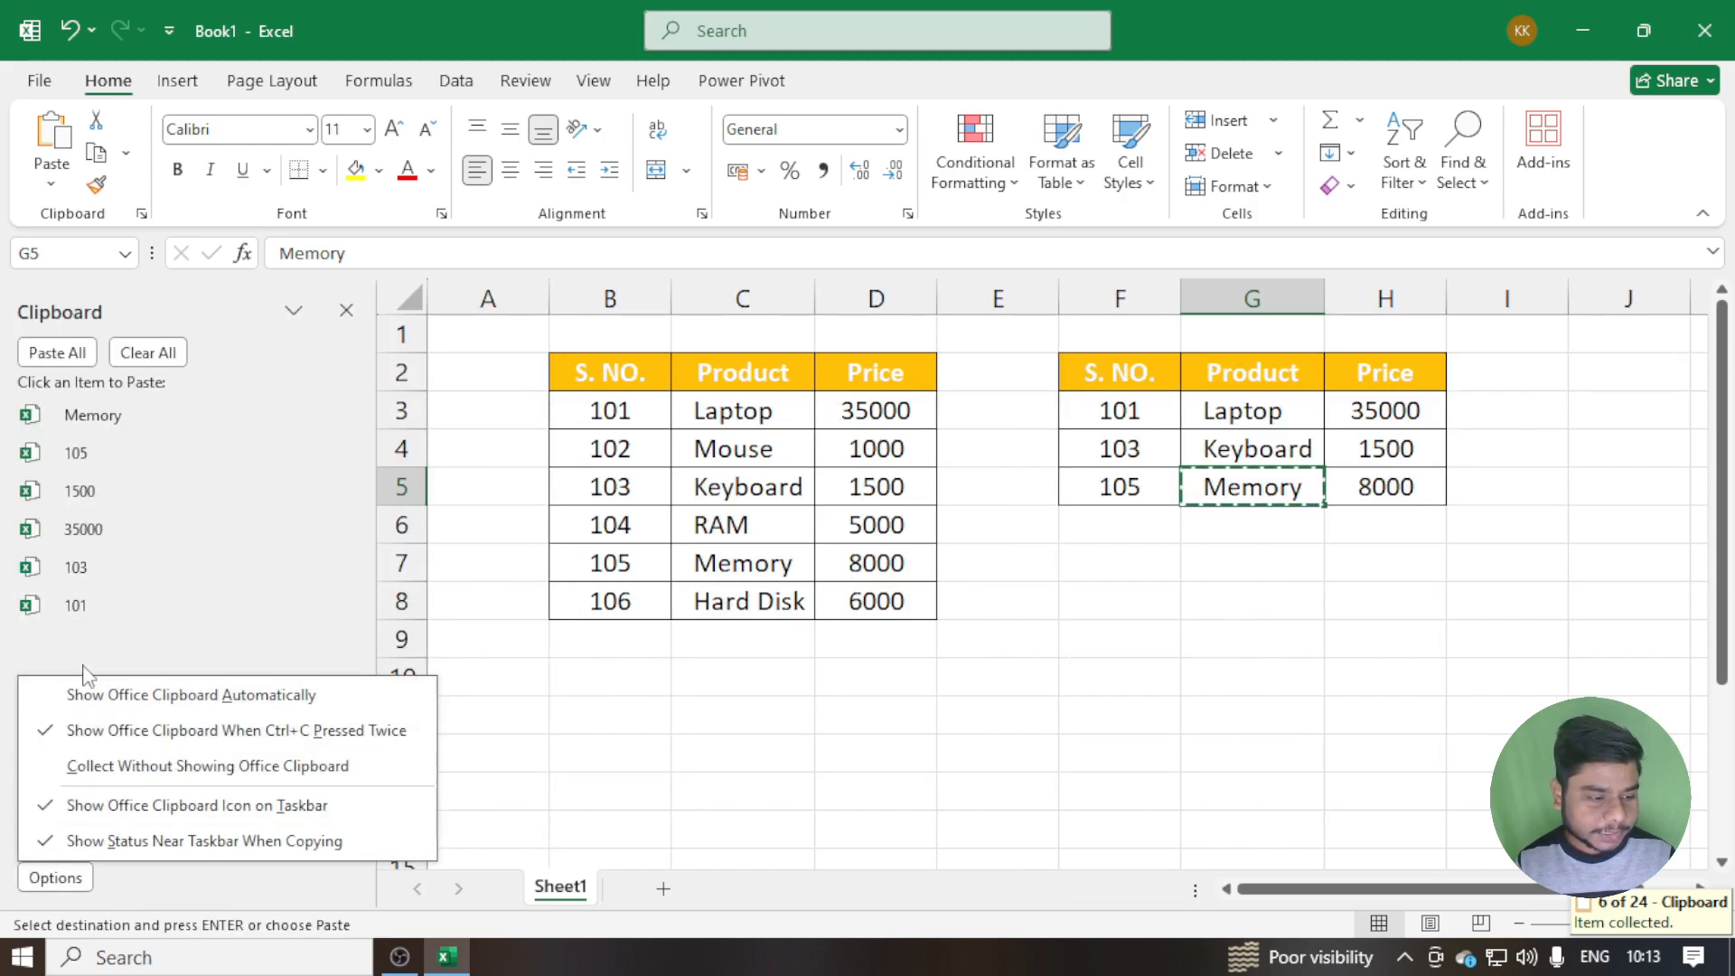
click(103, 734)
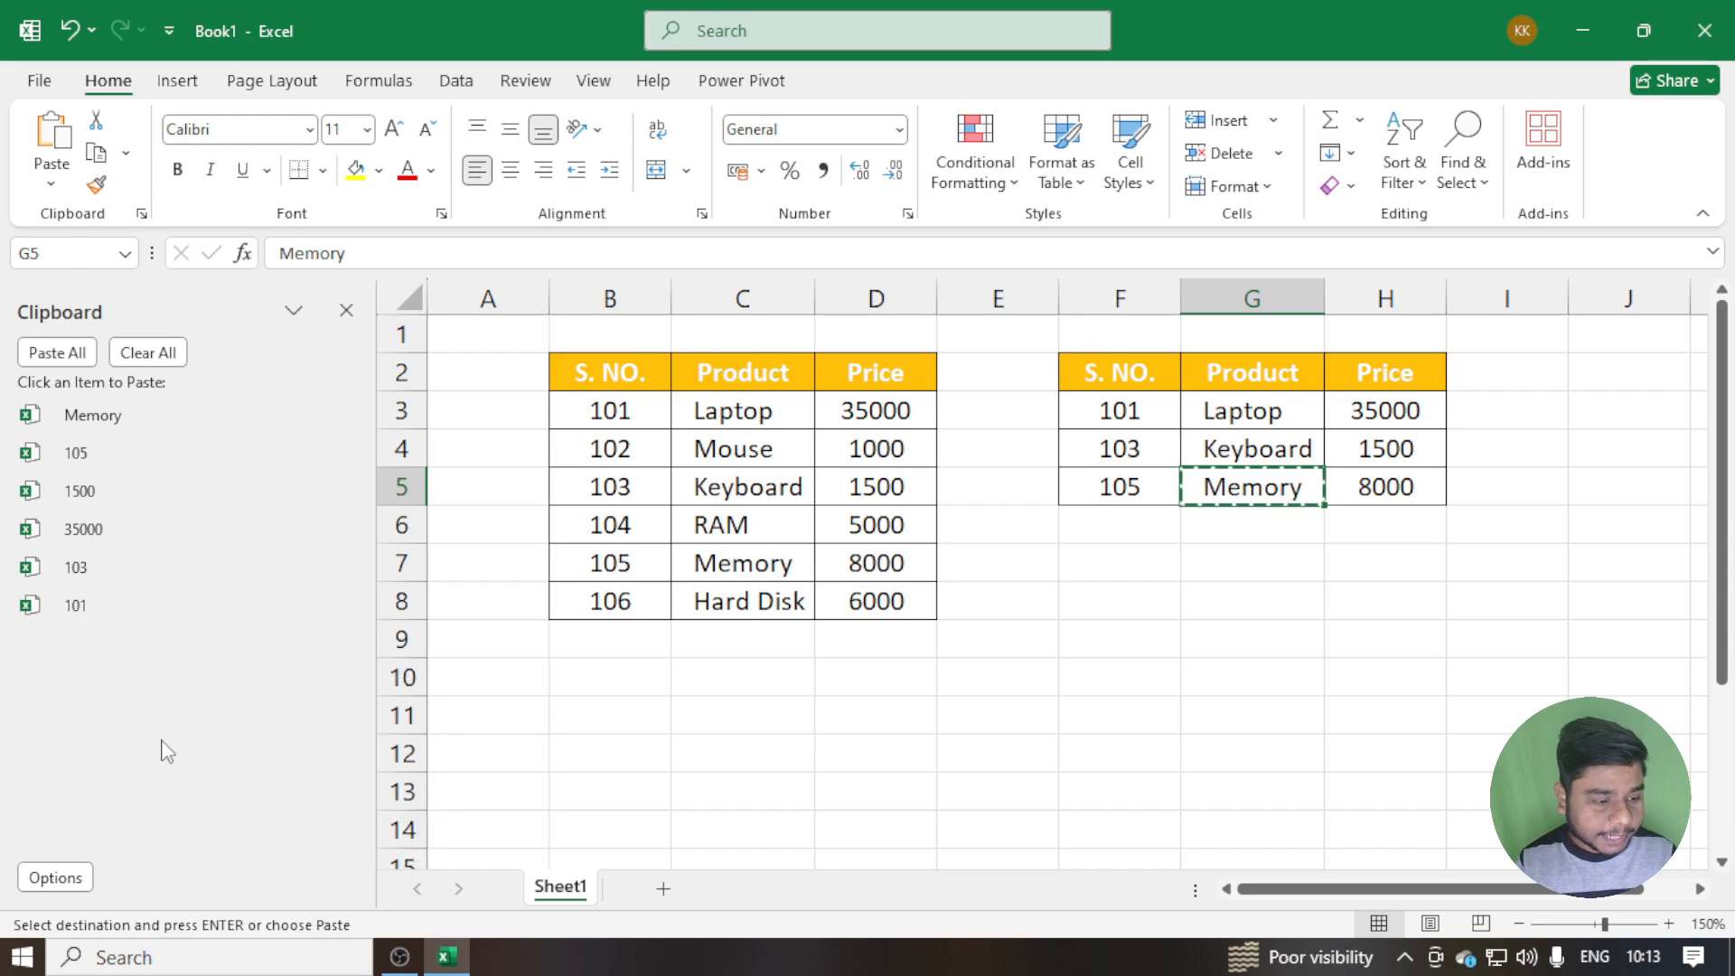
Review the remaining Clipboard display options and close the Clipboard pane
click(83, 872)
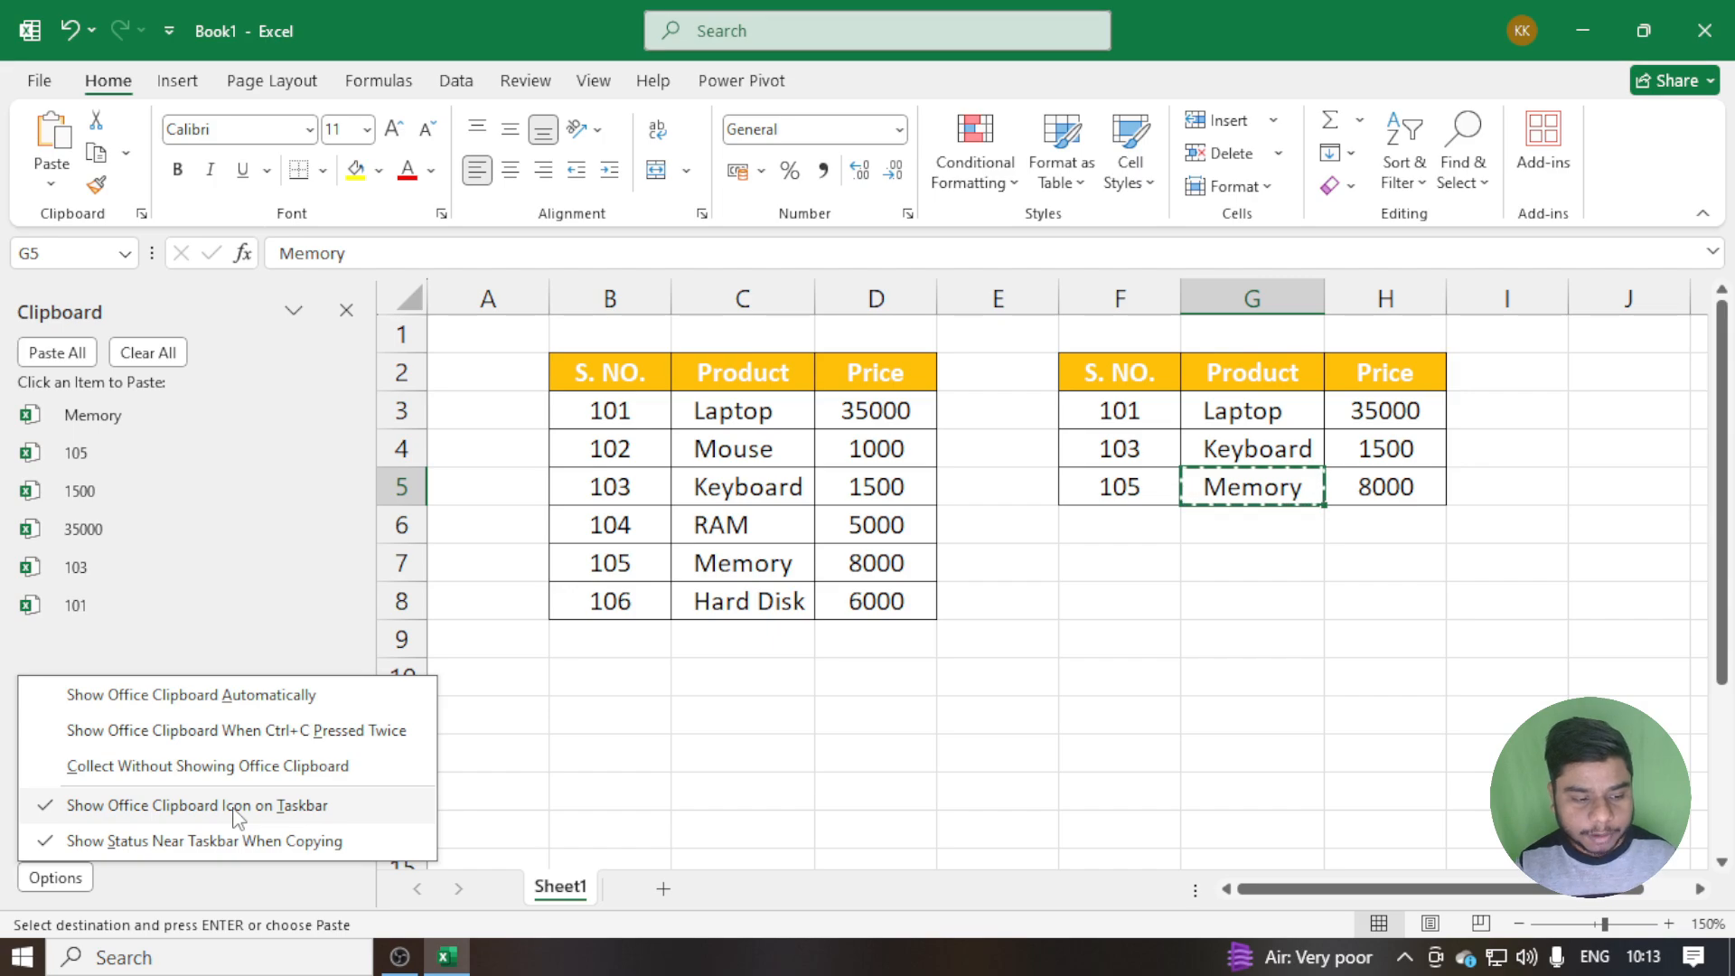
click(348, 311)
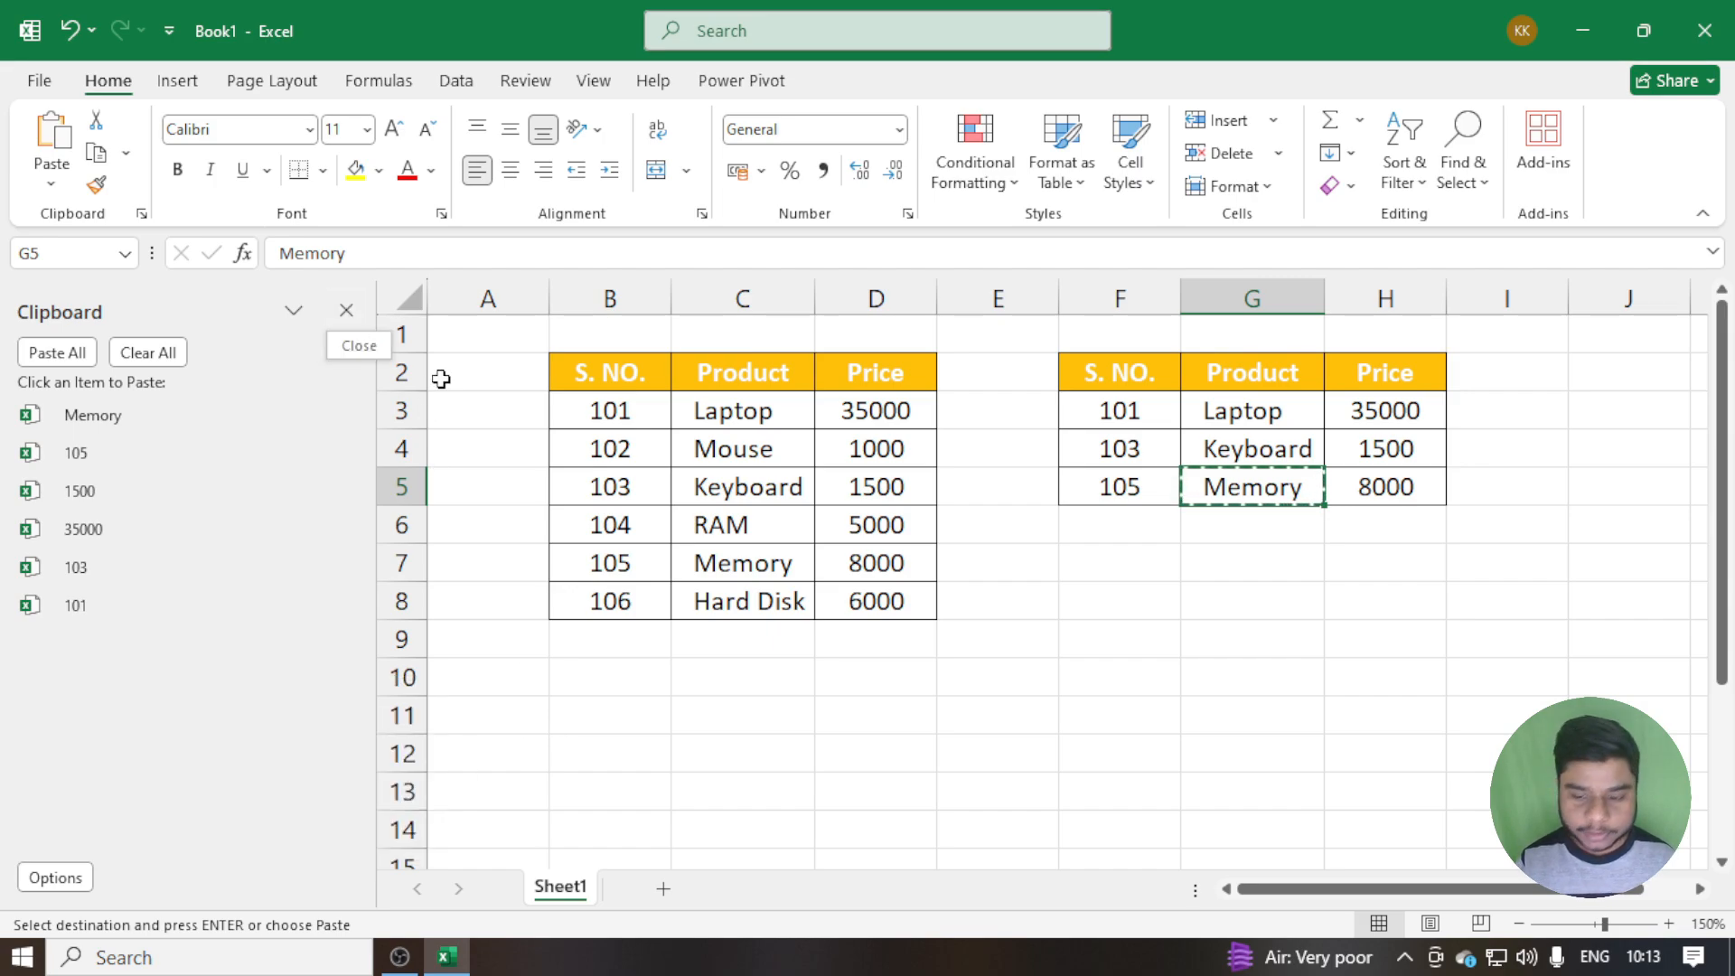
click(346, 311)
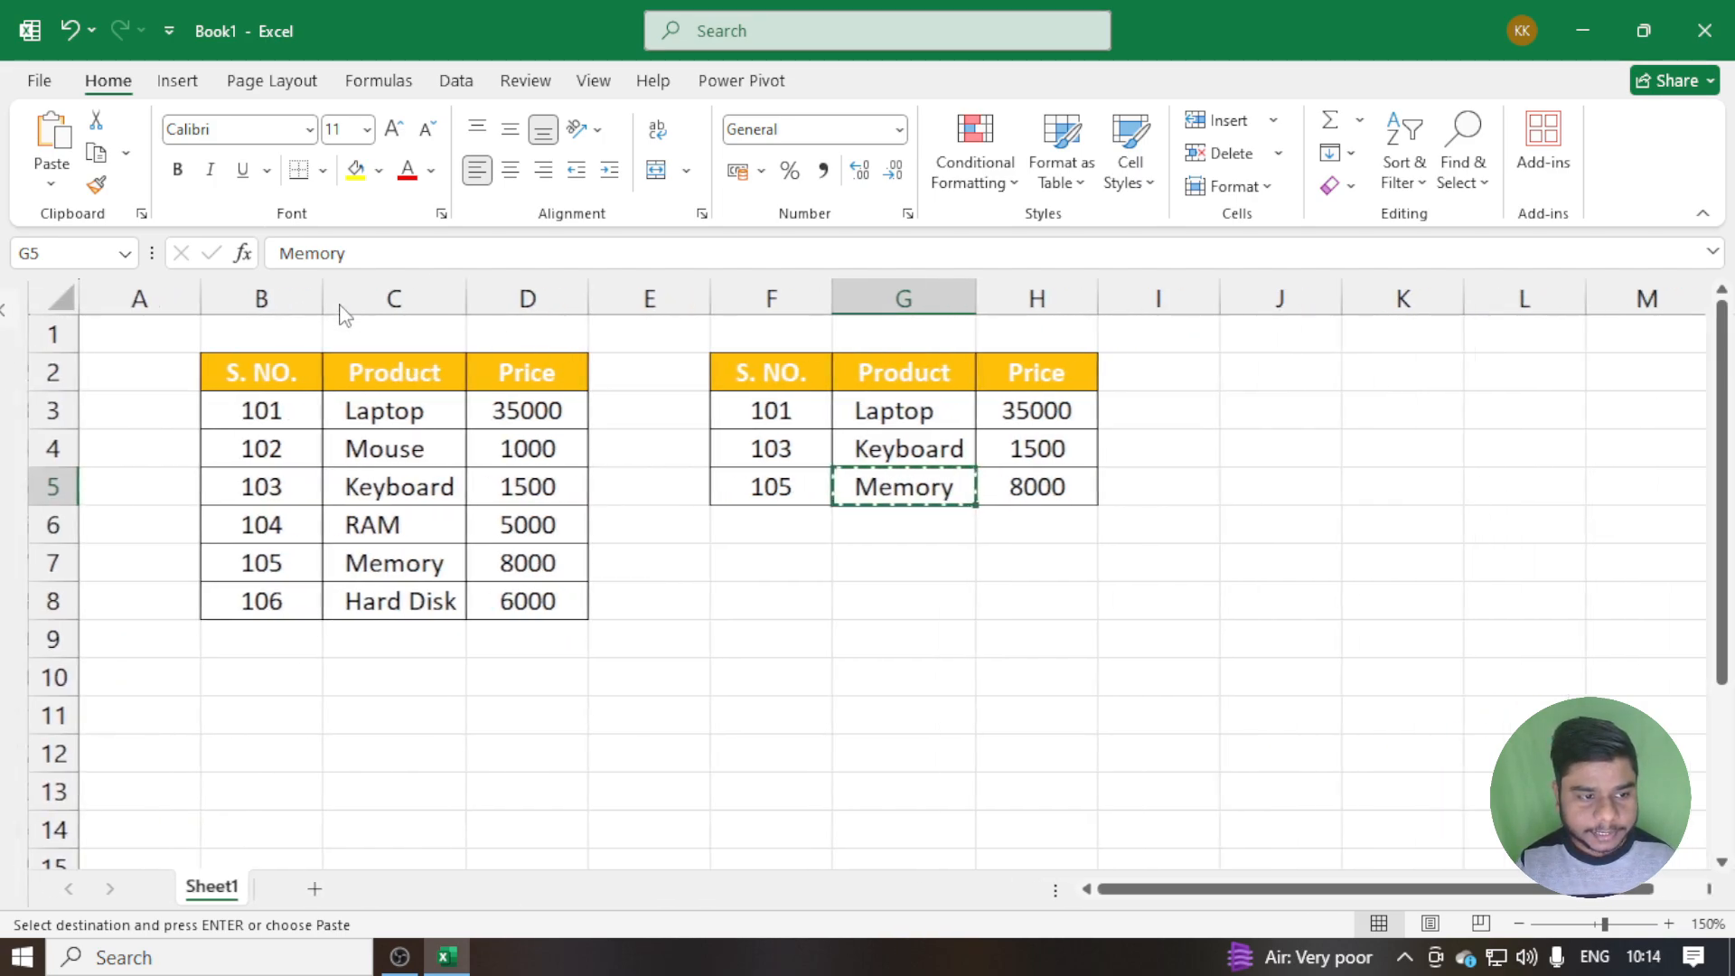
Copy the RAM price in cell D6 and show the hidden taskbar icons to find the Clipboard icon
click(542, 529)
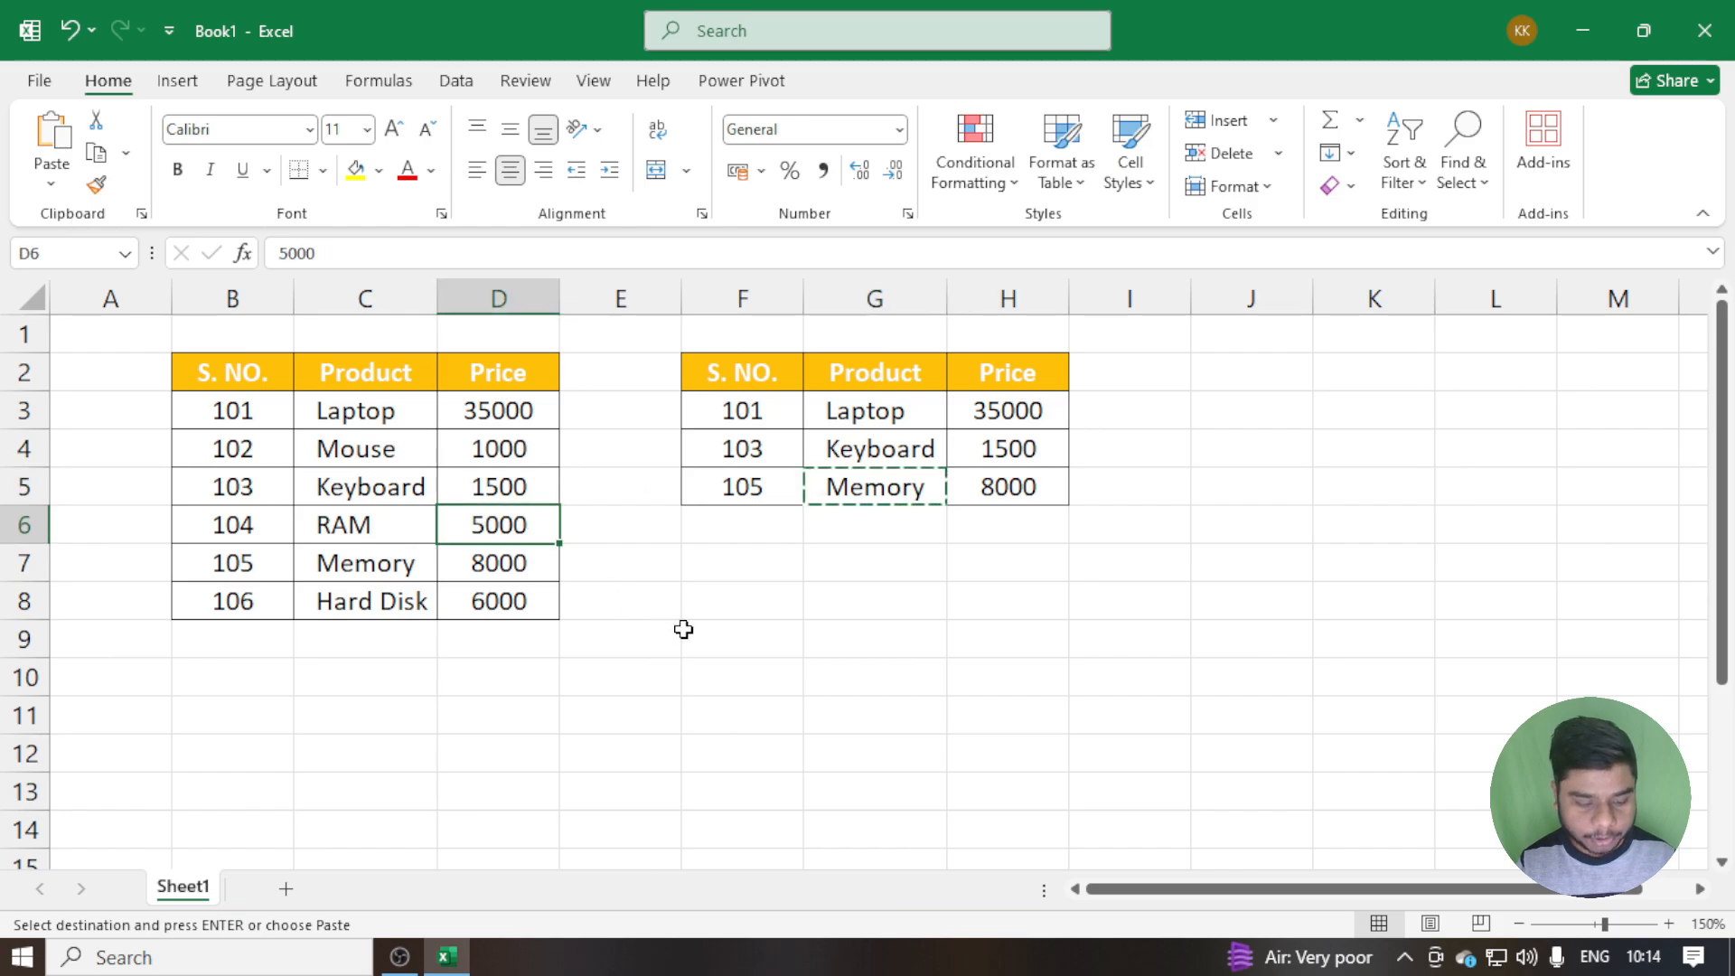
key(ctrl+c)
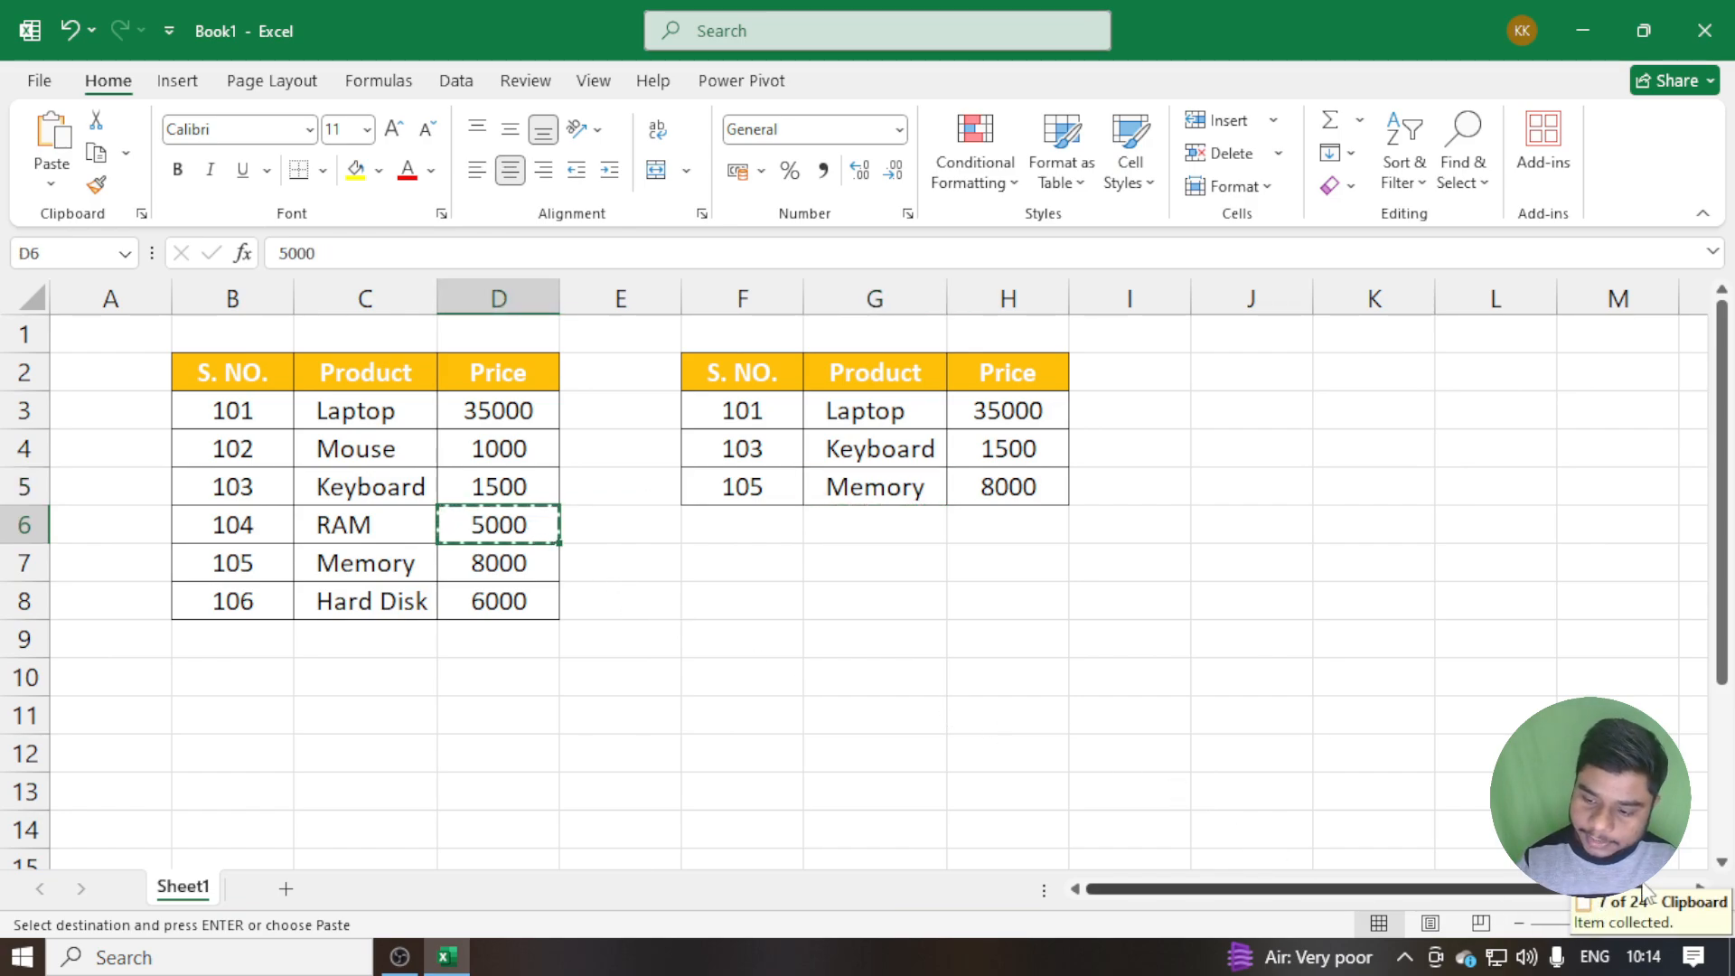
click(1409, 957)
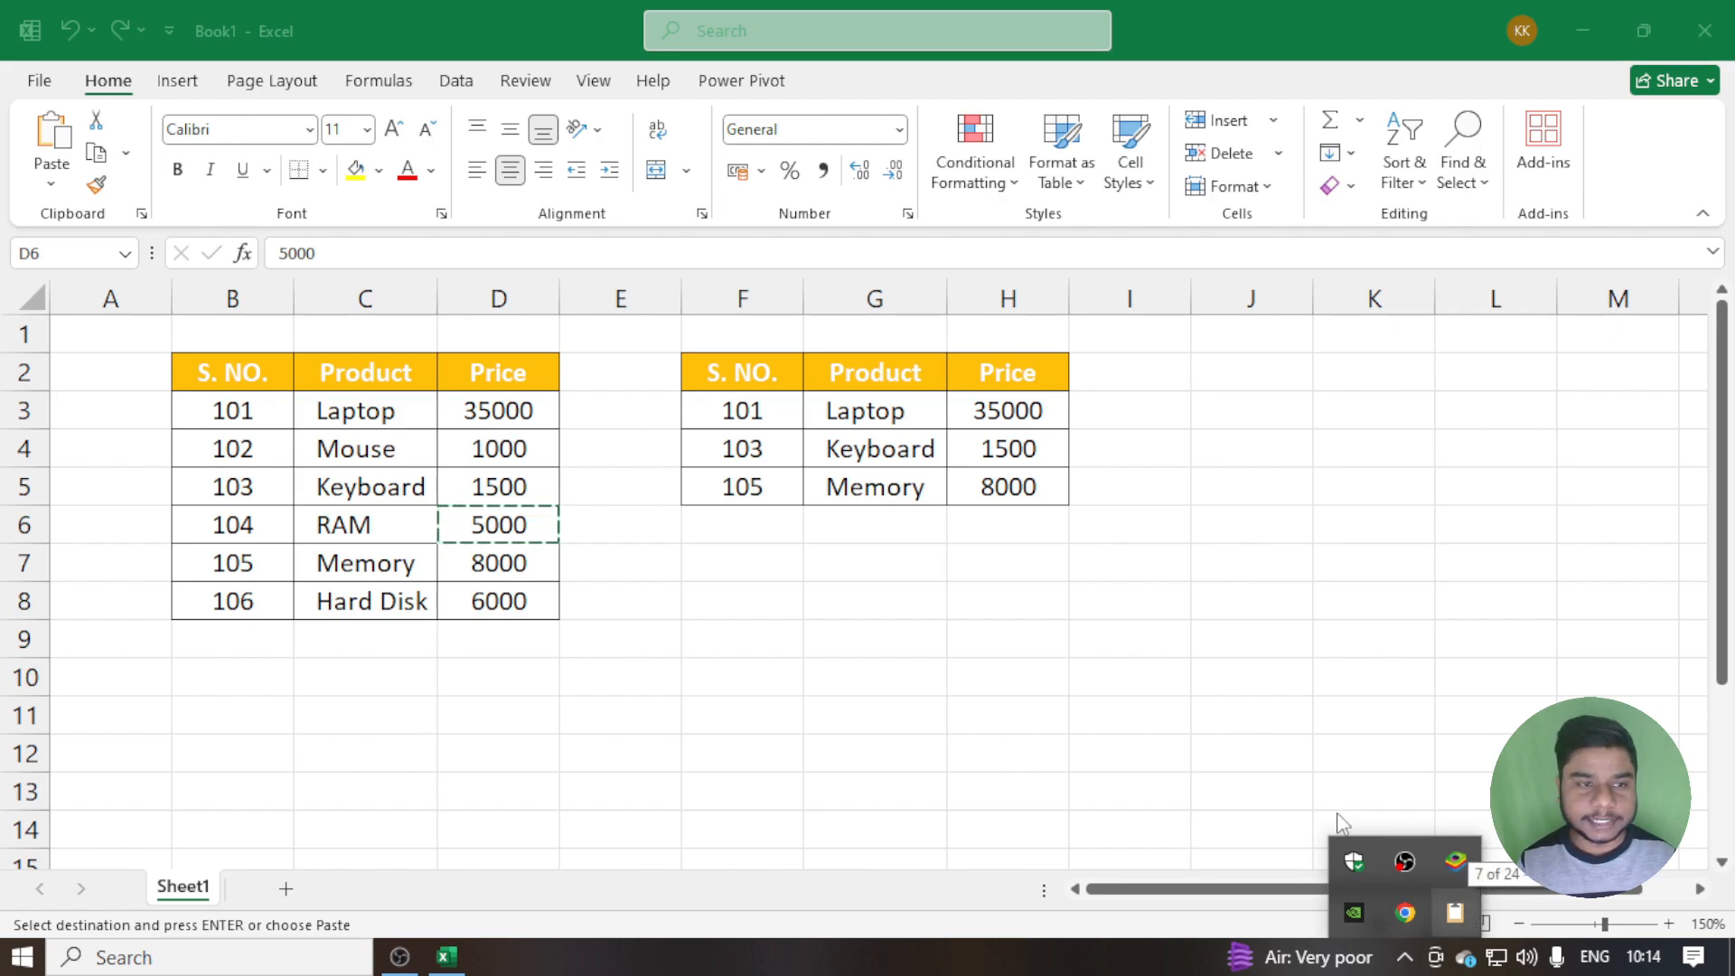
Turn off Show Office Clipboard Icon on Taskbar, close the Clipboard pane, and check the hidden taskbar icons
click(147, 225)
click(142, 215)
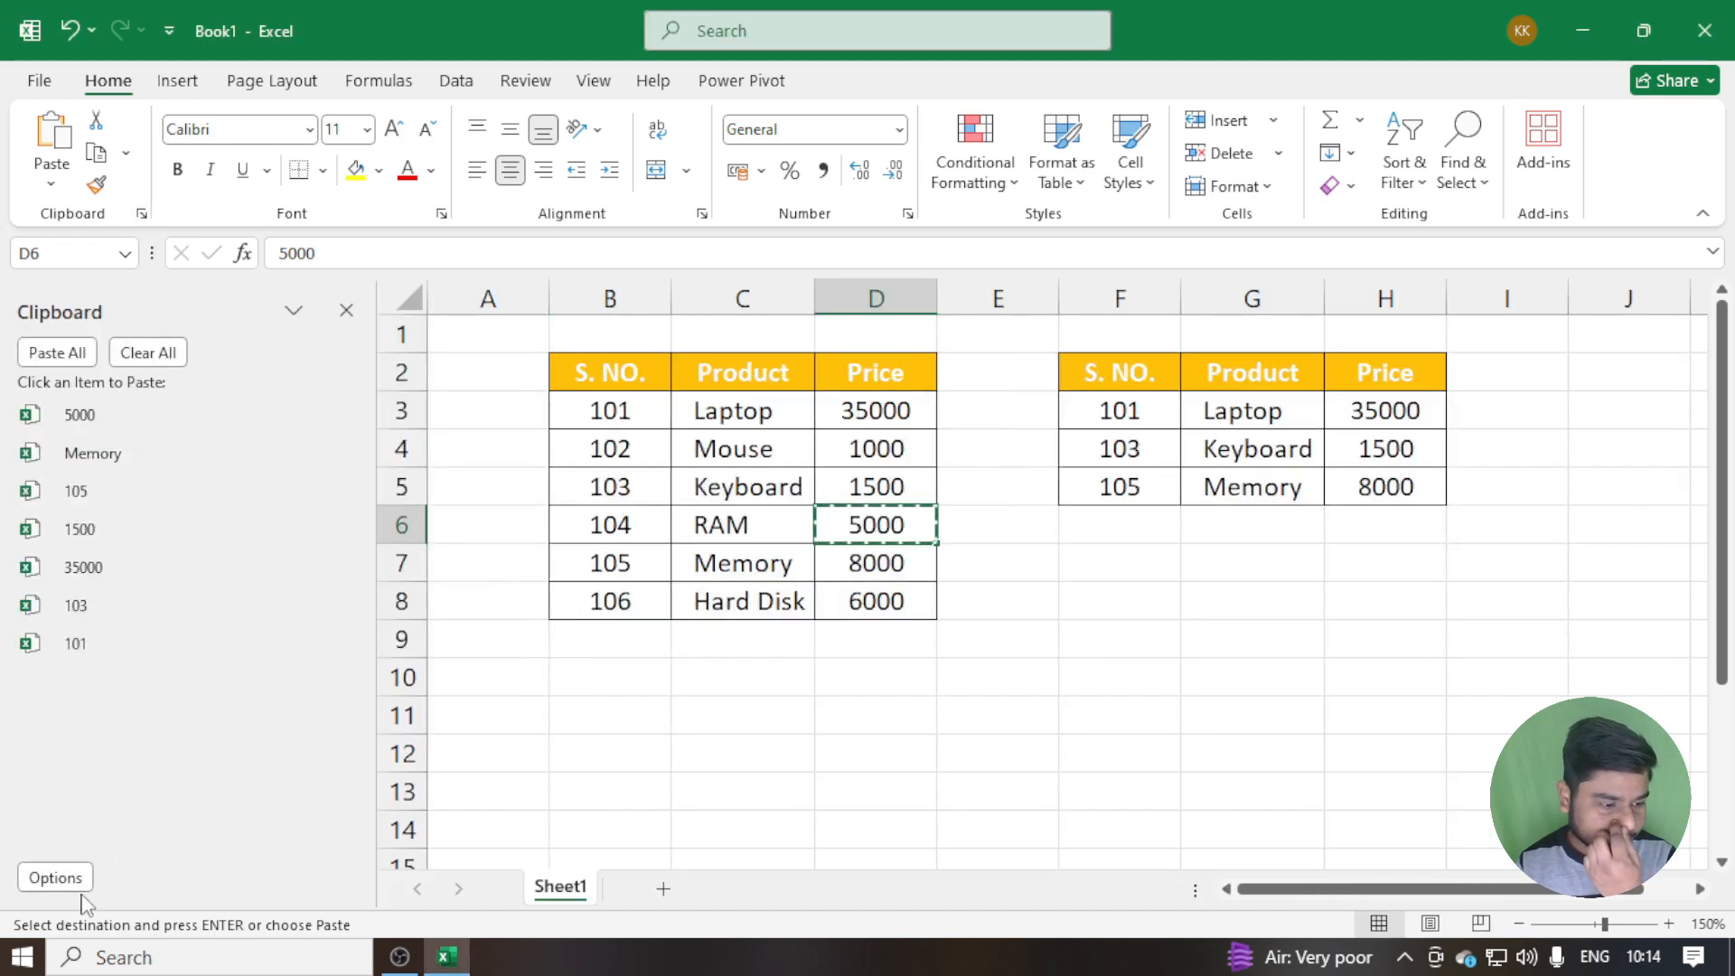
click(74, 882)
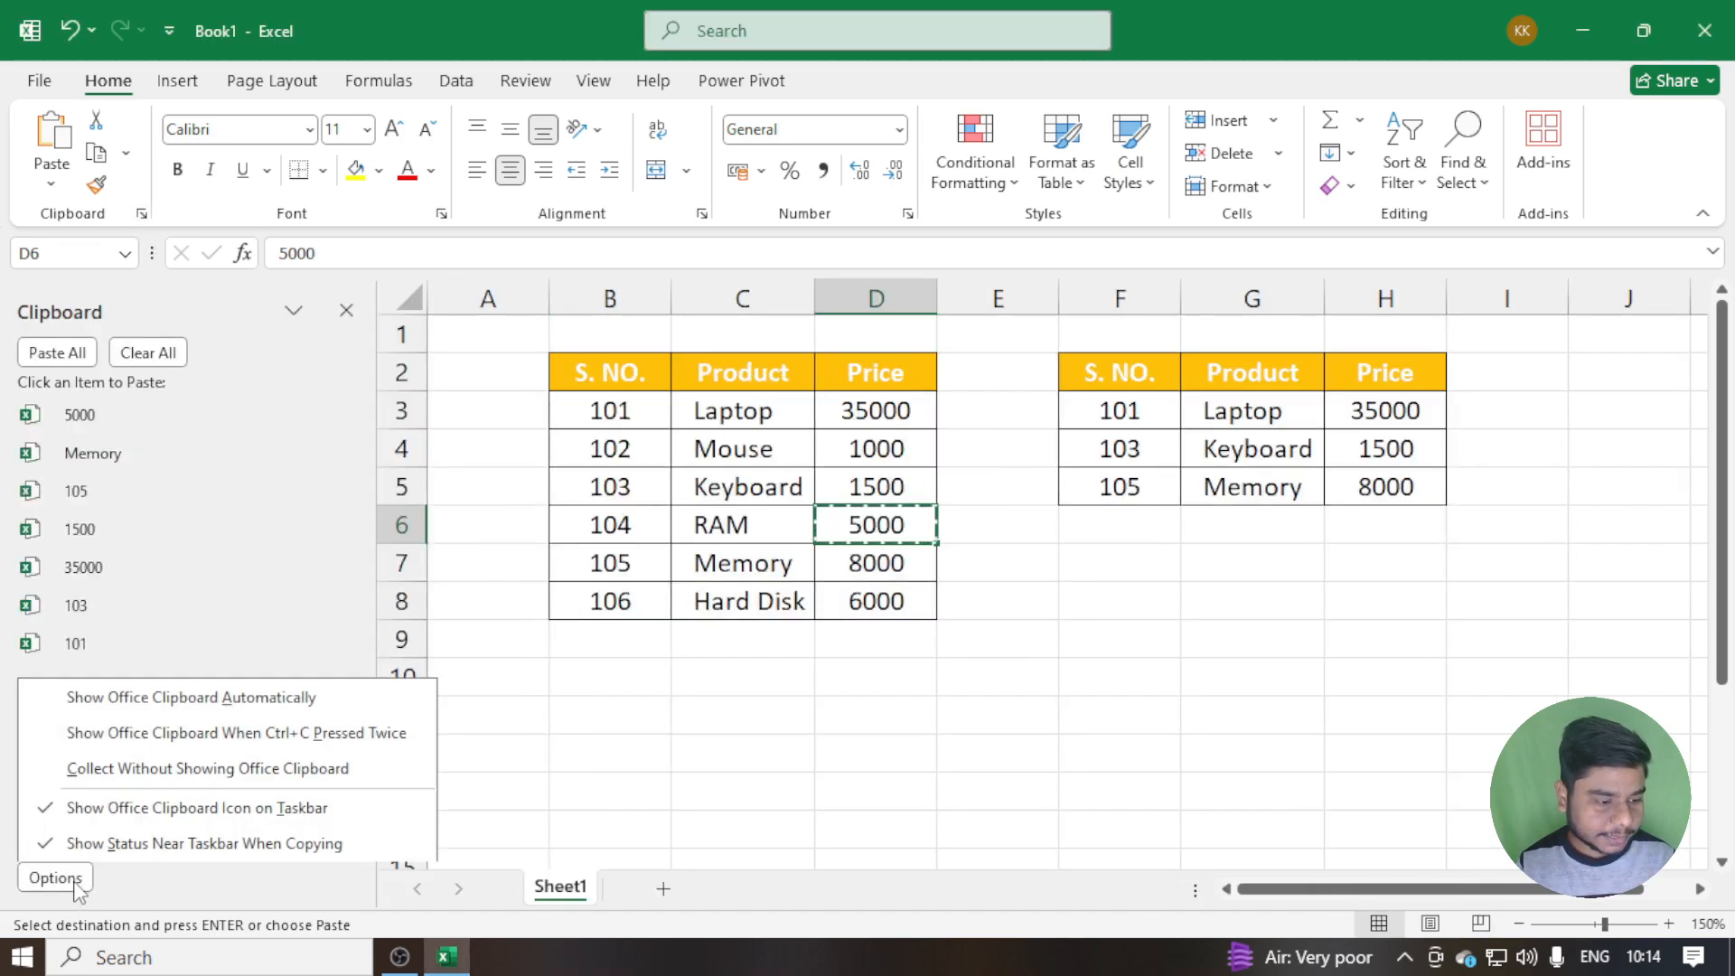
click(95, 818)
click(55, 878)
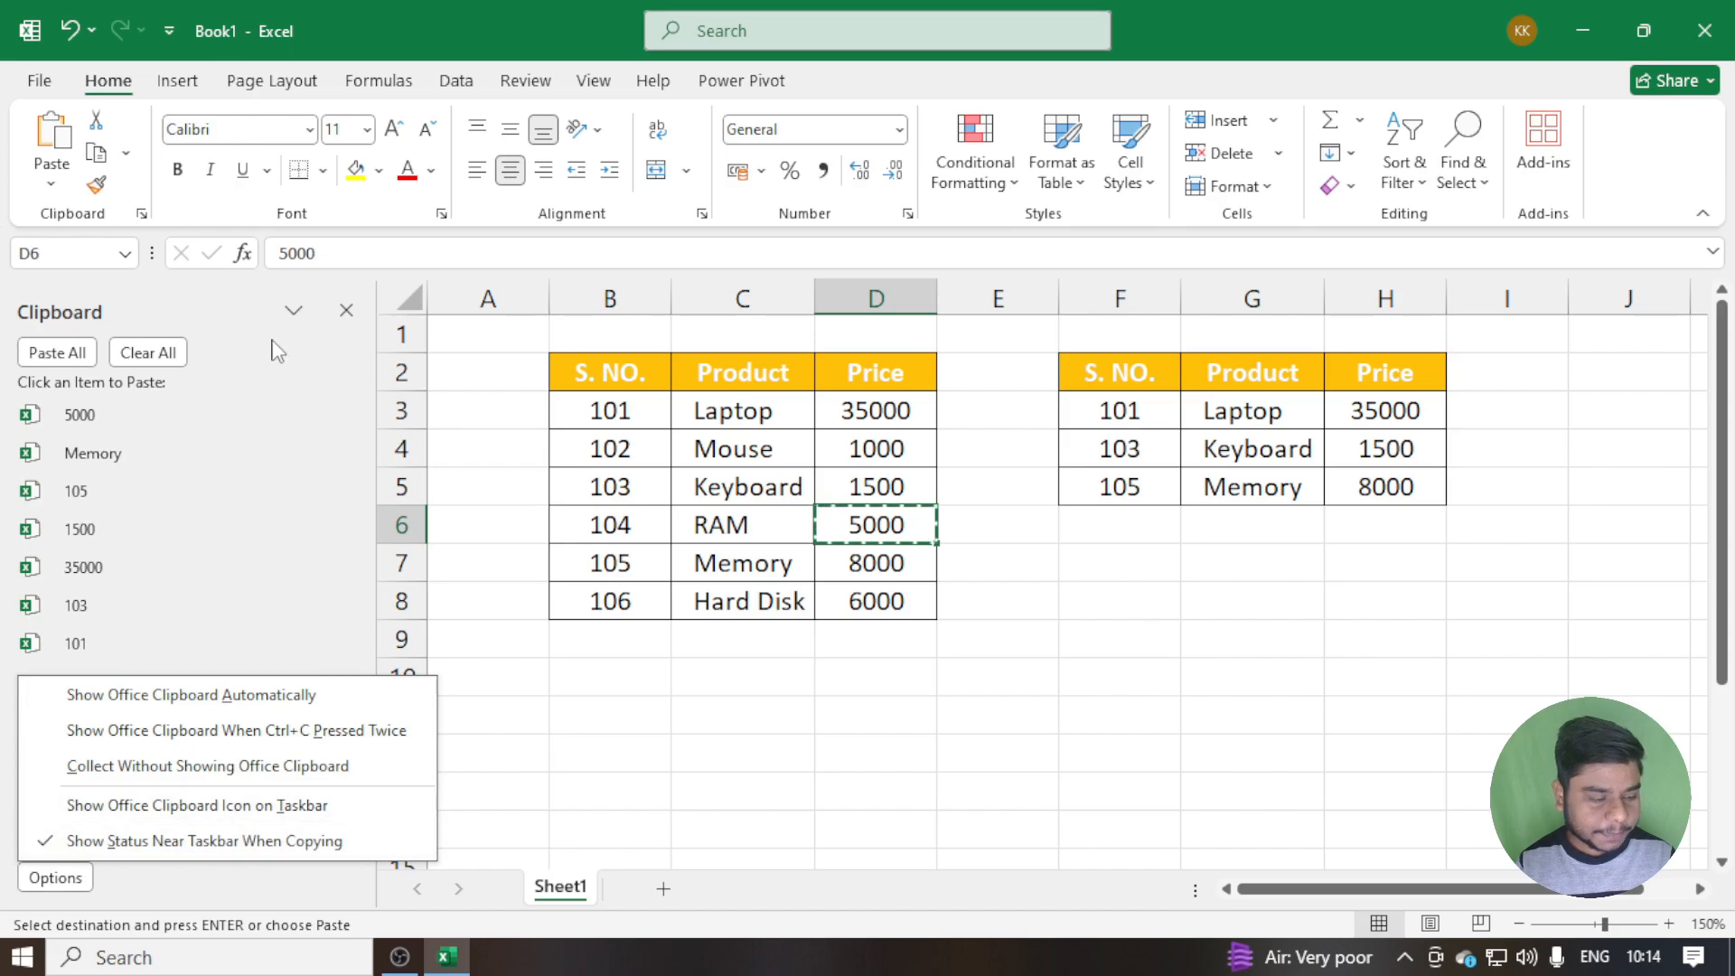
click(344, 314)
click(344, 313)
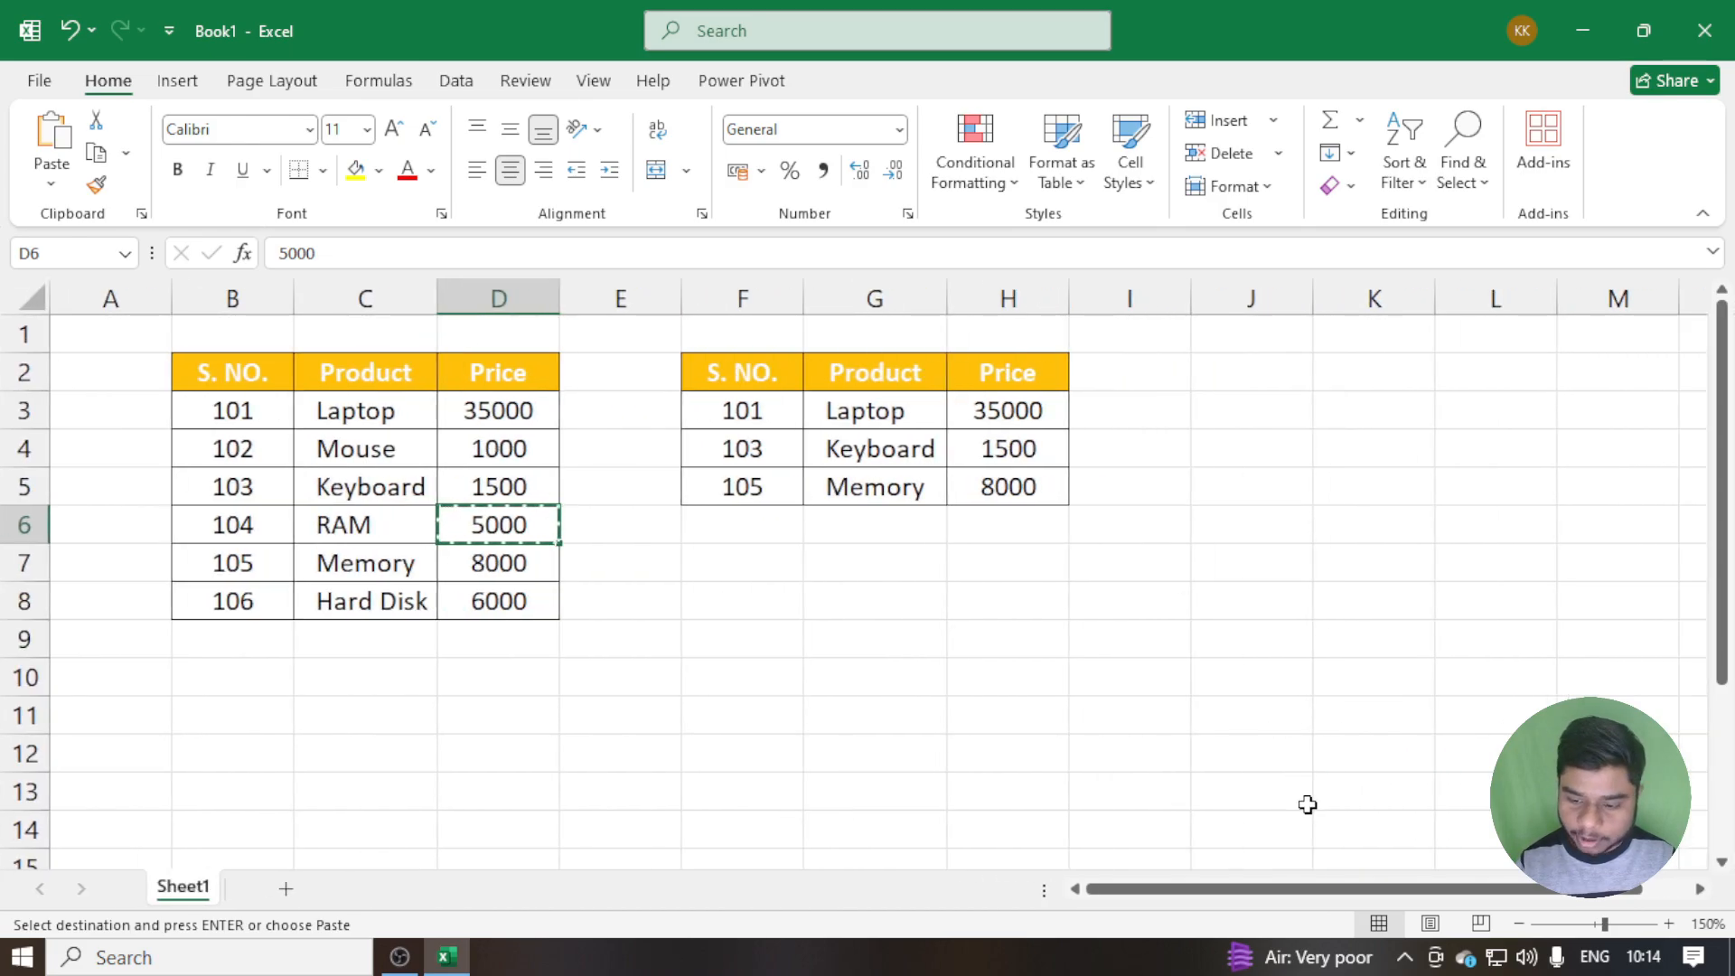
click(1404, 956)
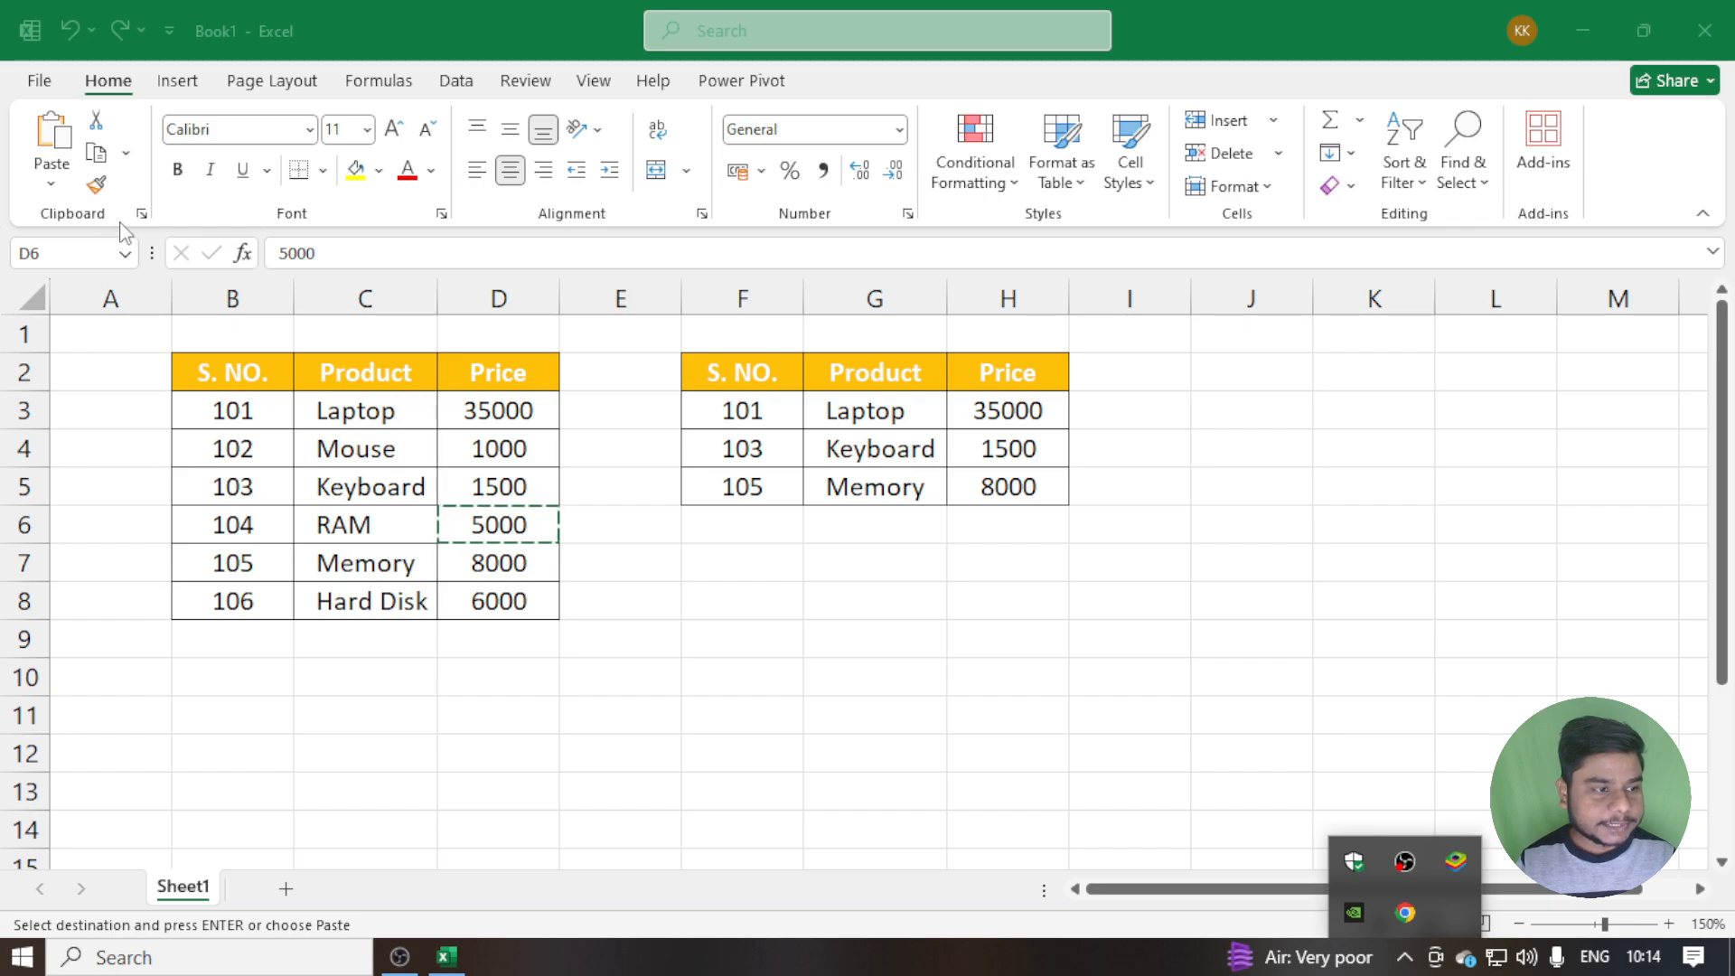
Reopen the Clipboard pane, turn Show Office Clipboard Icon on Taskbar back on, and close the pane
click(141, 214)
click(141, 214)
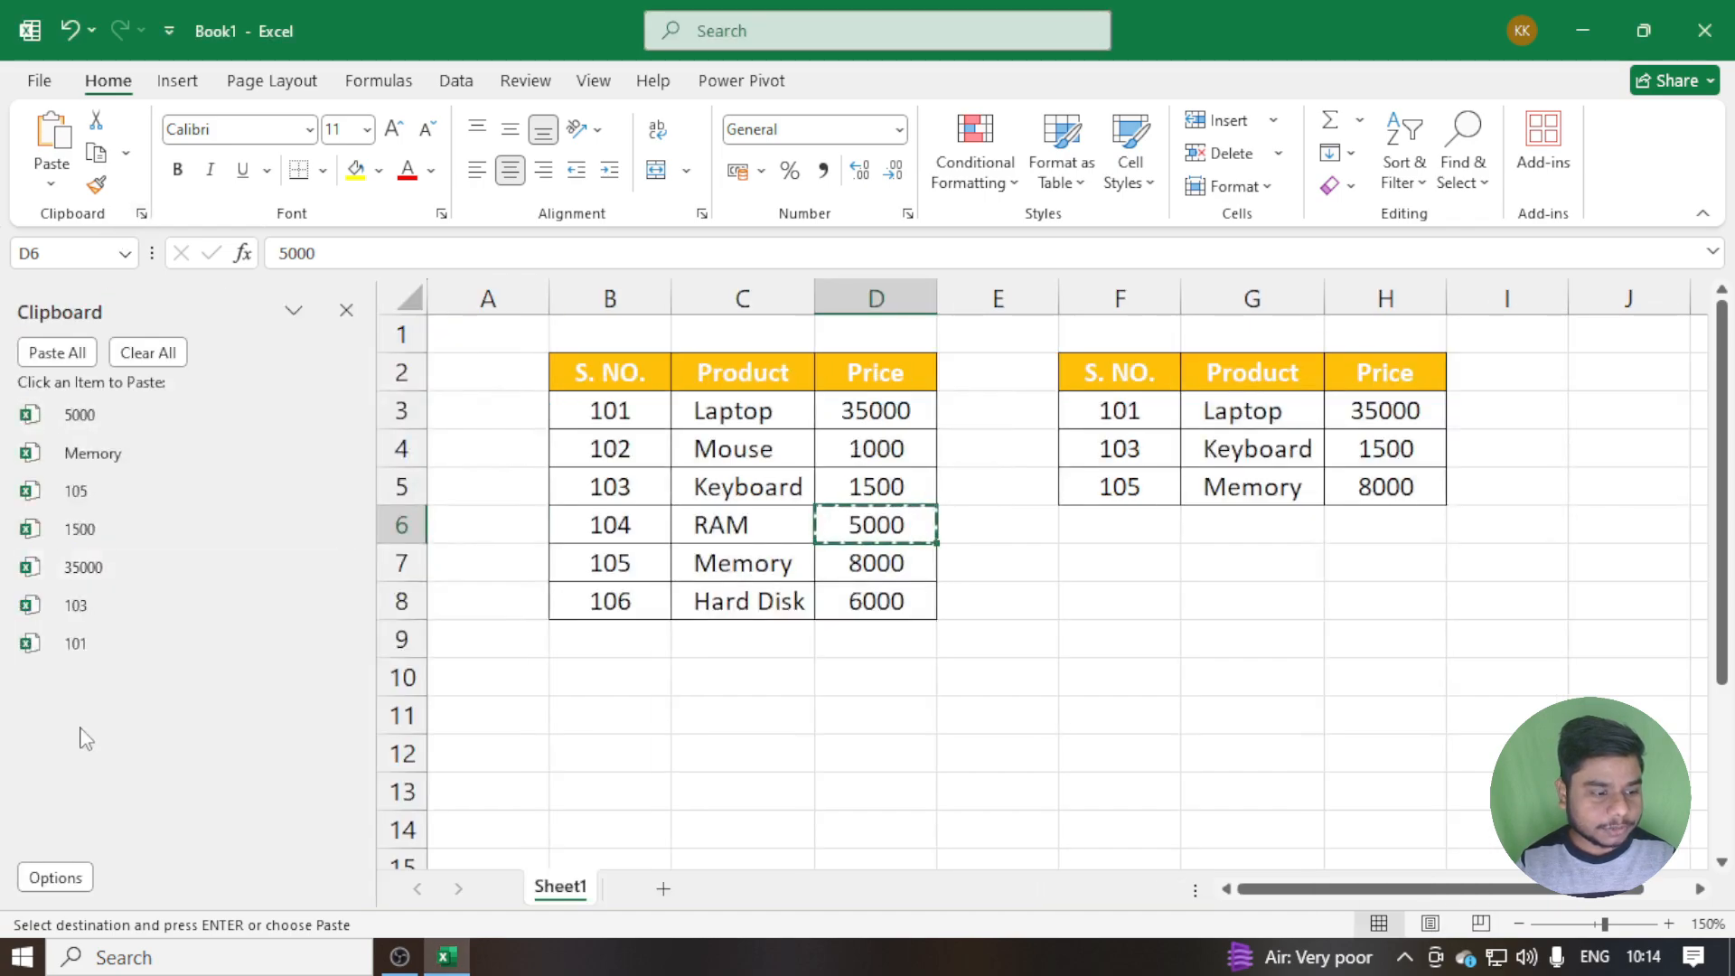
click(54, 876)
click(136, 804)
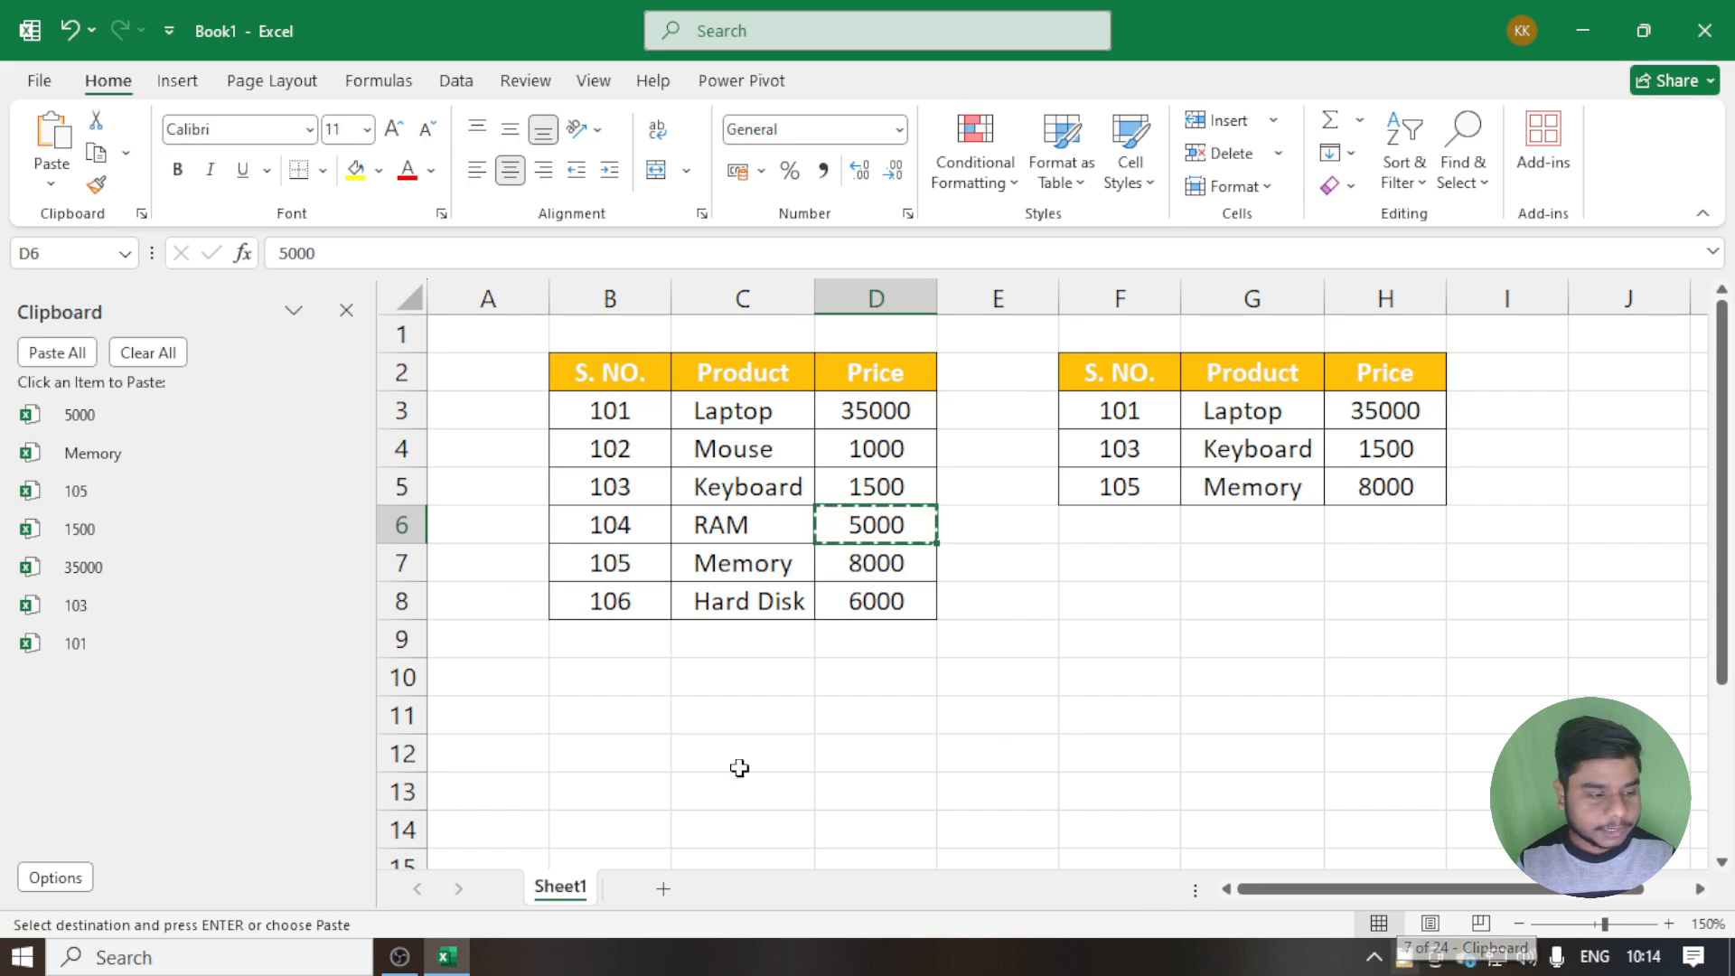
click(58, 876)
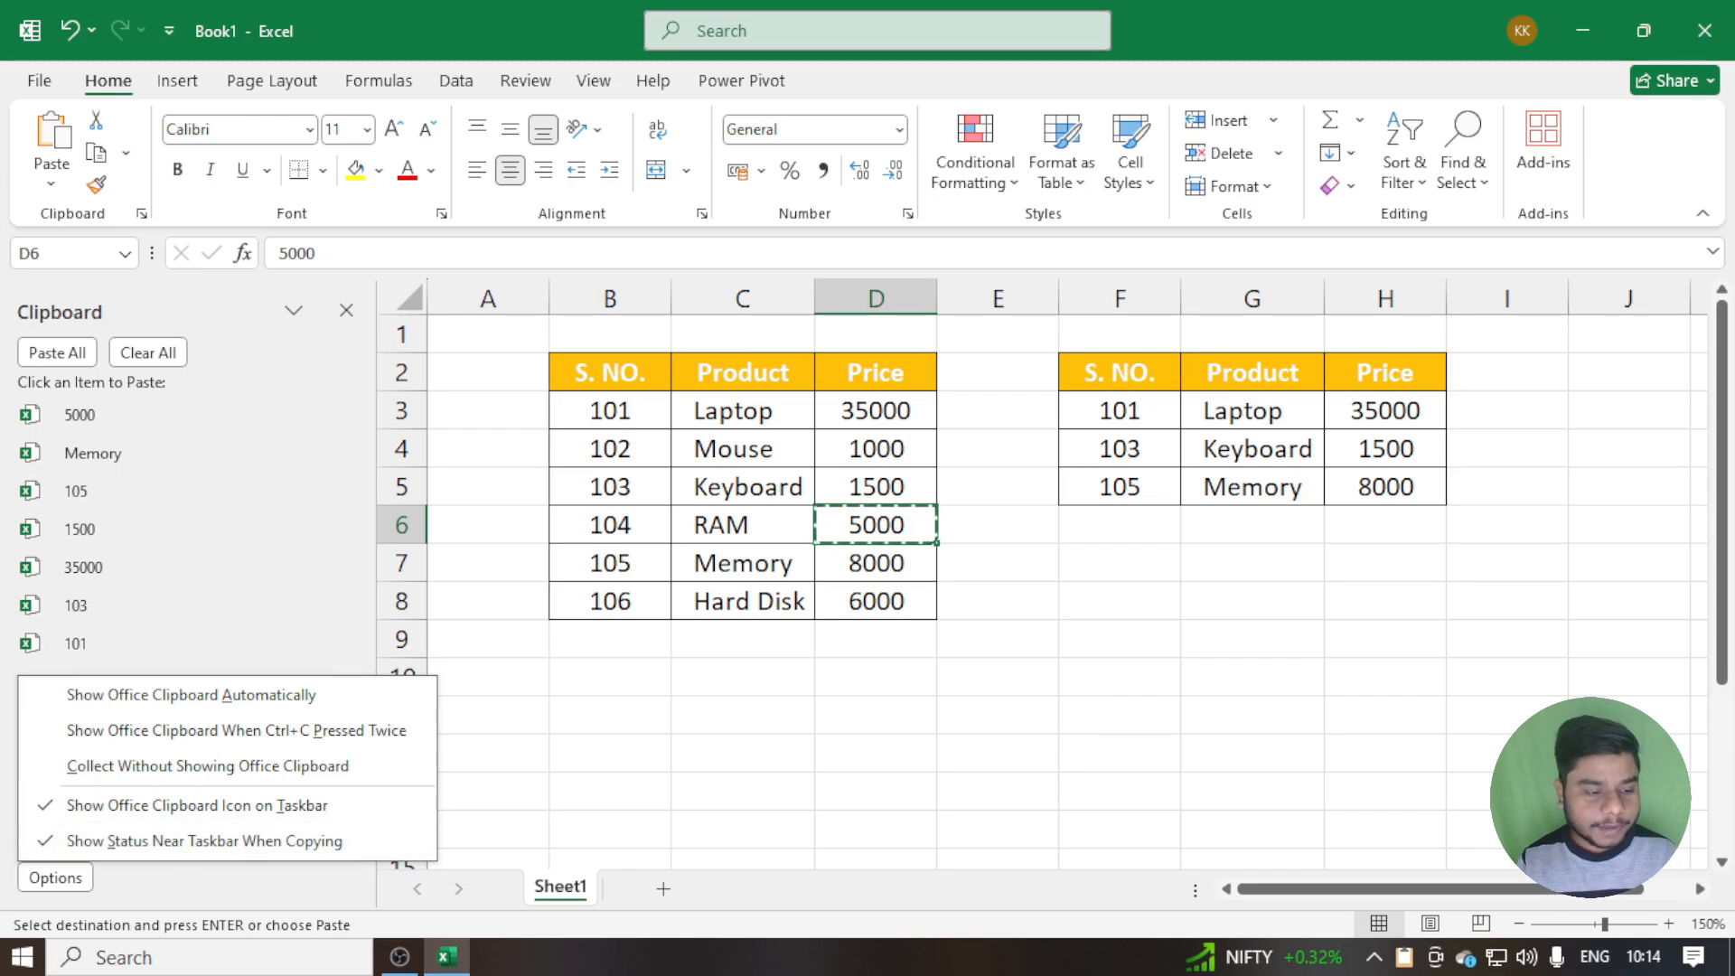
click(346, 314)
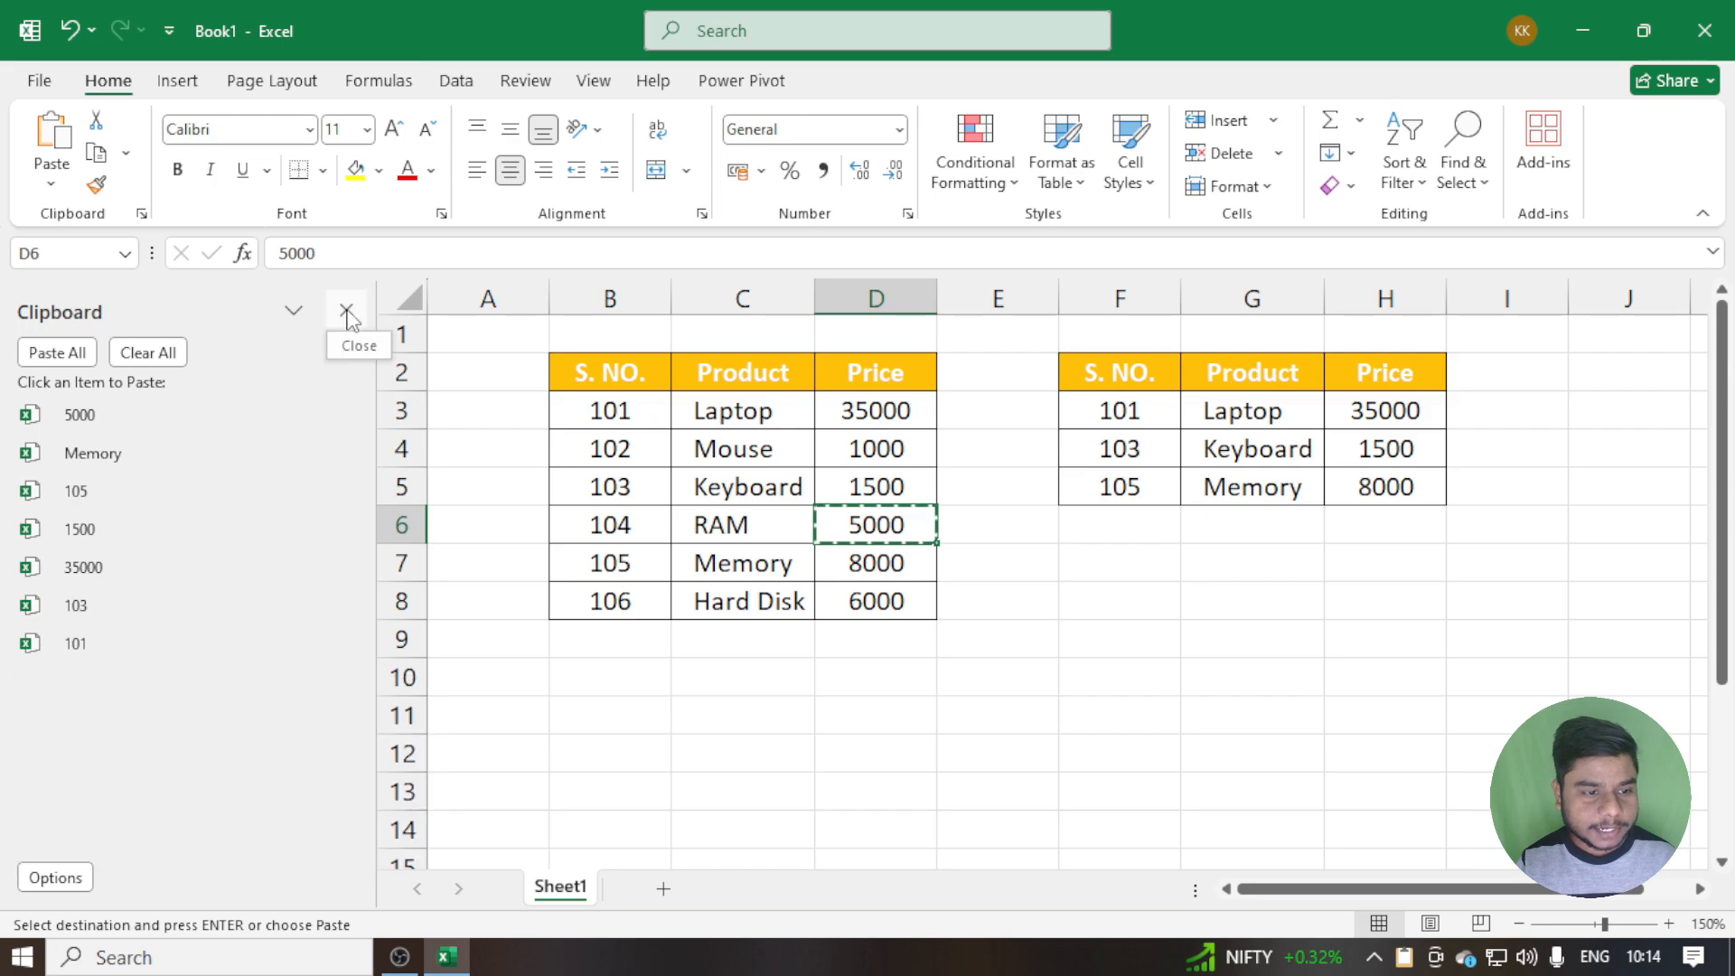
click(346, 314)
Copy the Price header in cell D2 and the Hard Disk price in cell D8, and end copy mode
click(501, 374)
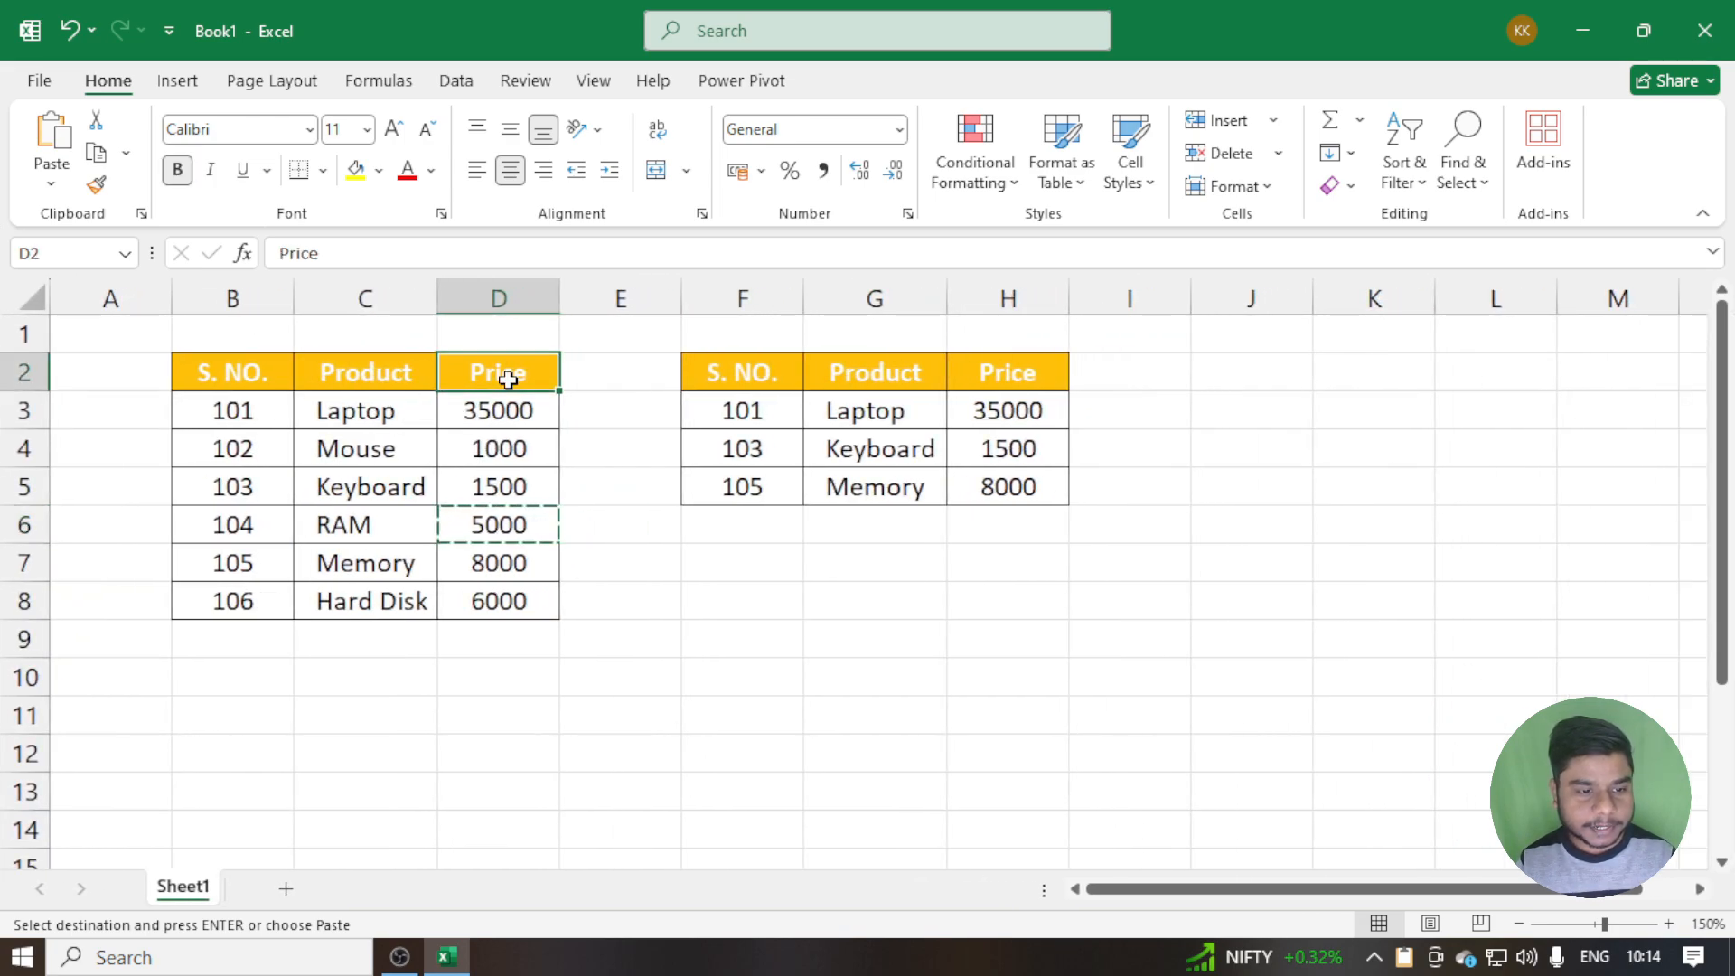
key(ctrl+c)
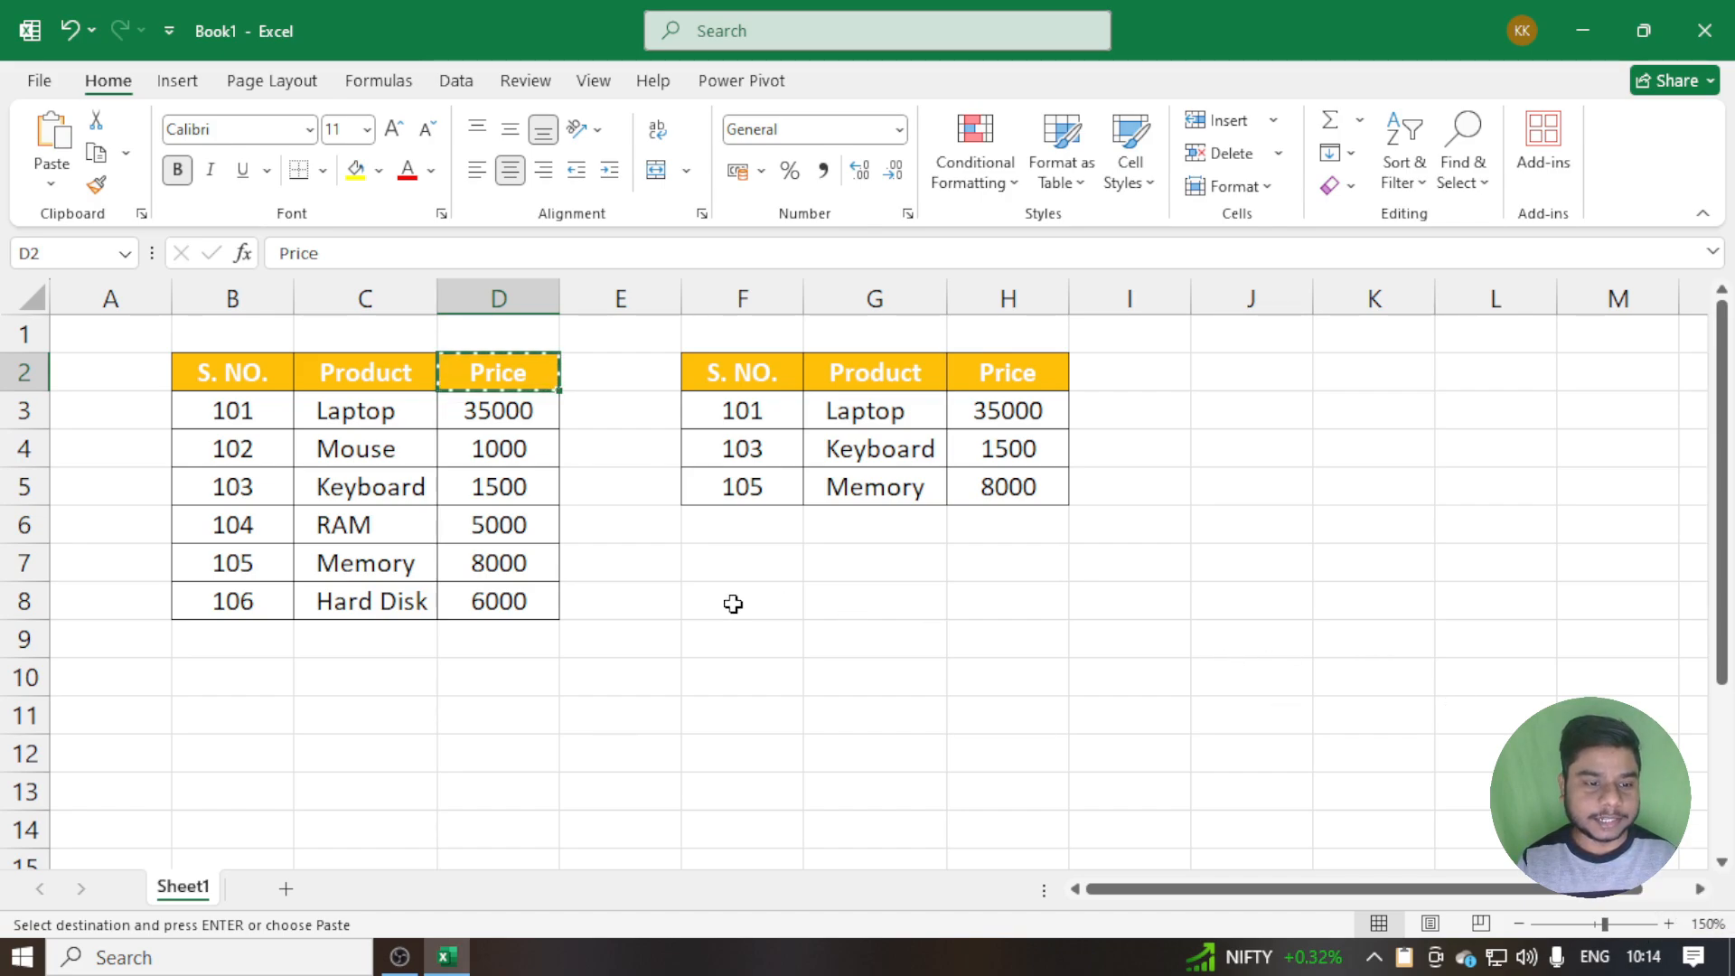
click(493, 594)
key(ctrl+c)
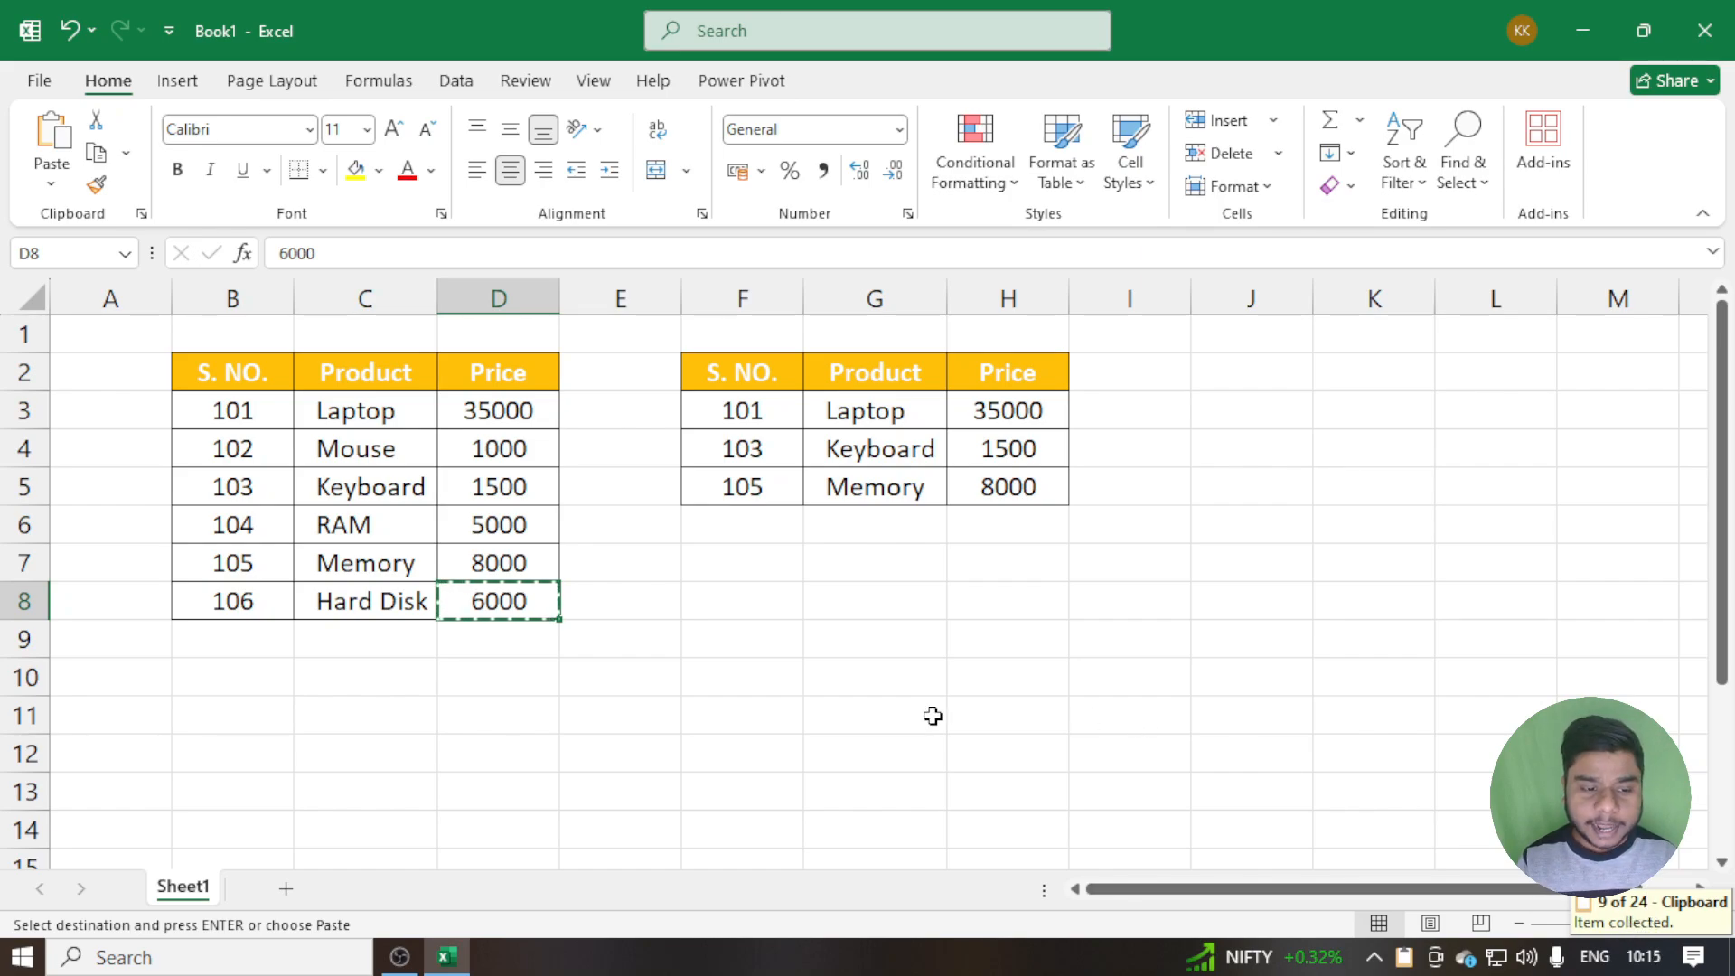
key(Escape)
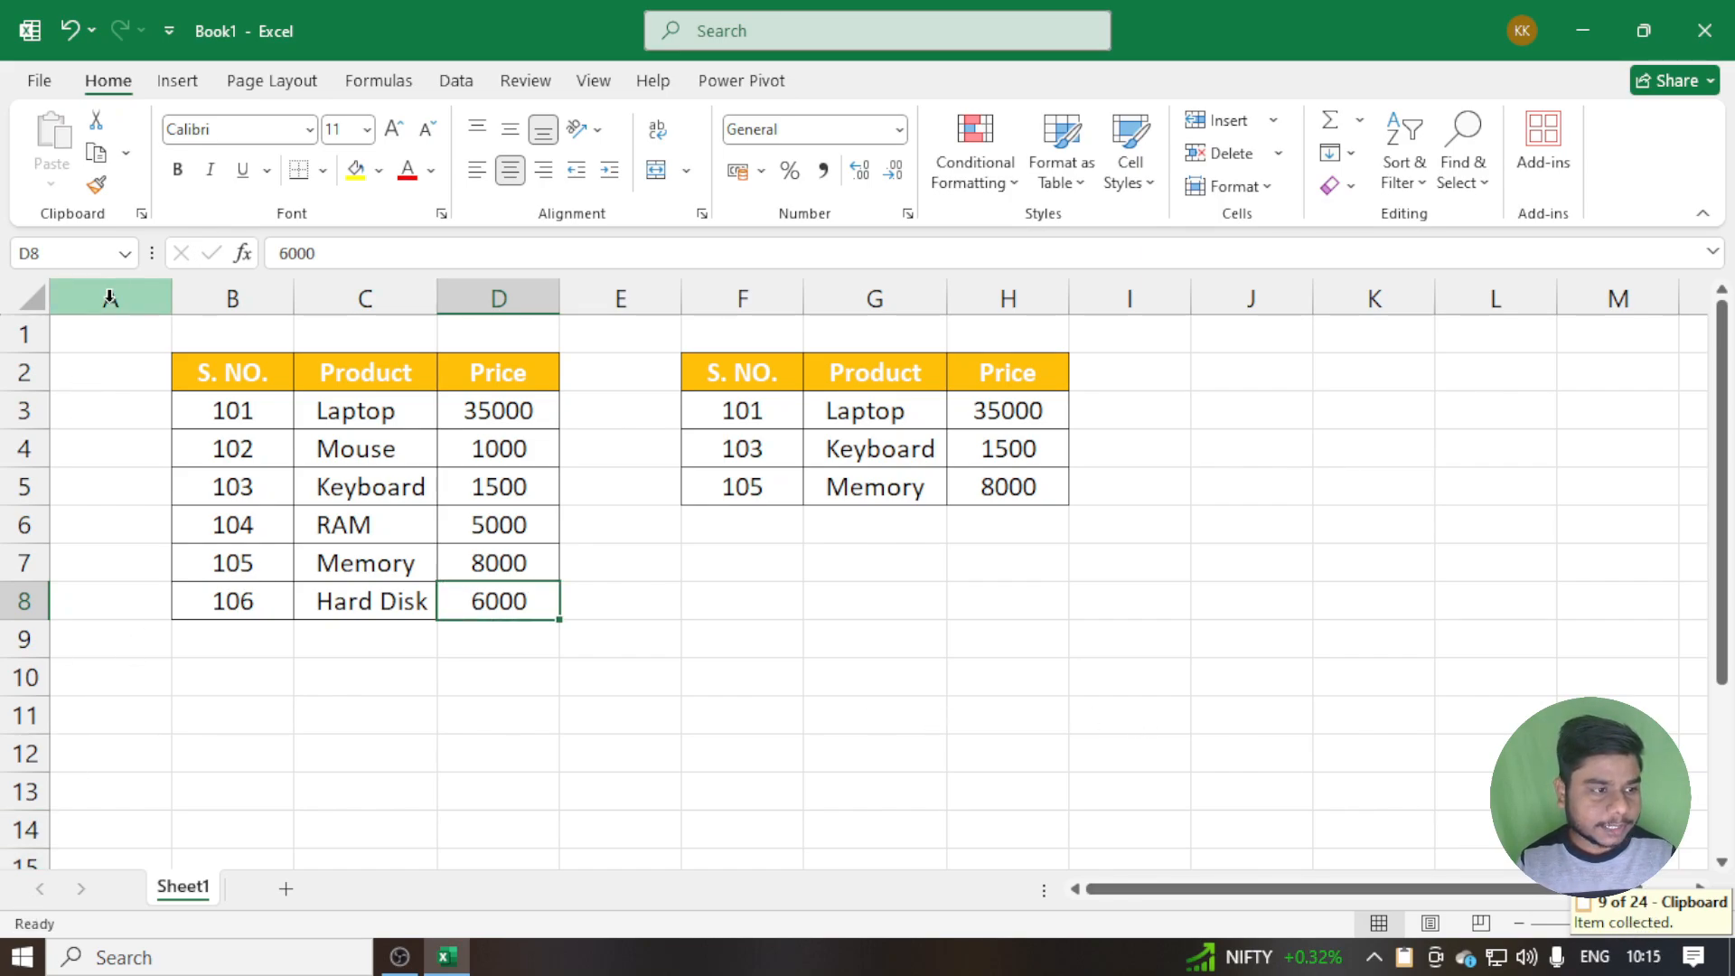
Turn off Show Status Near Taskbar When Copying in the Clipboard display options, and close the Clipboard pane
click(141, 214)
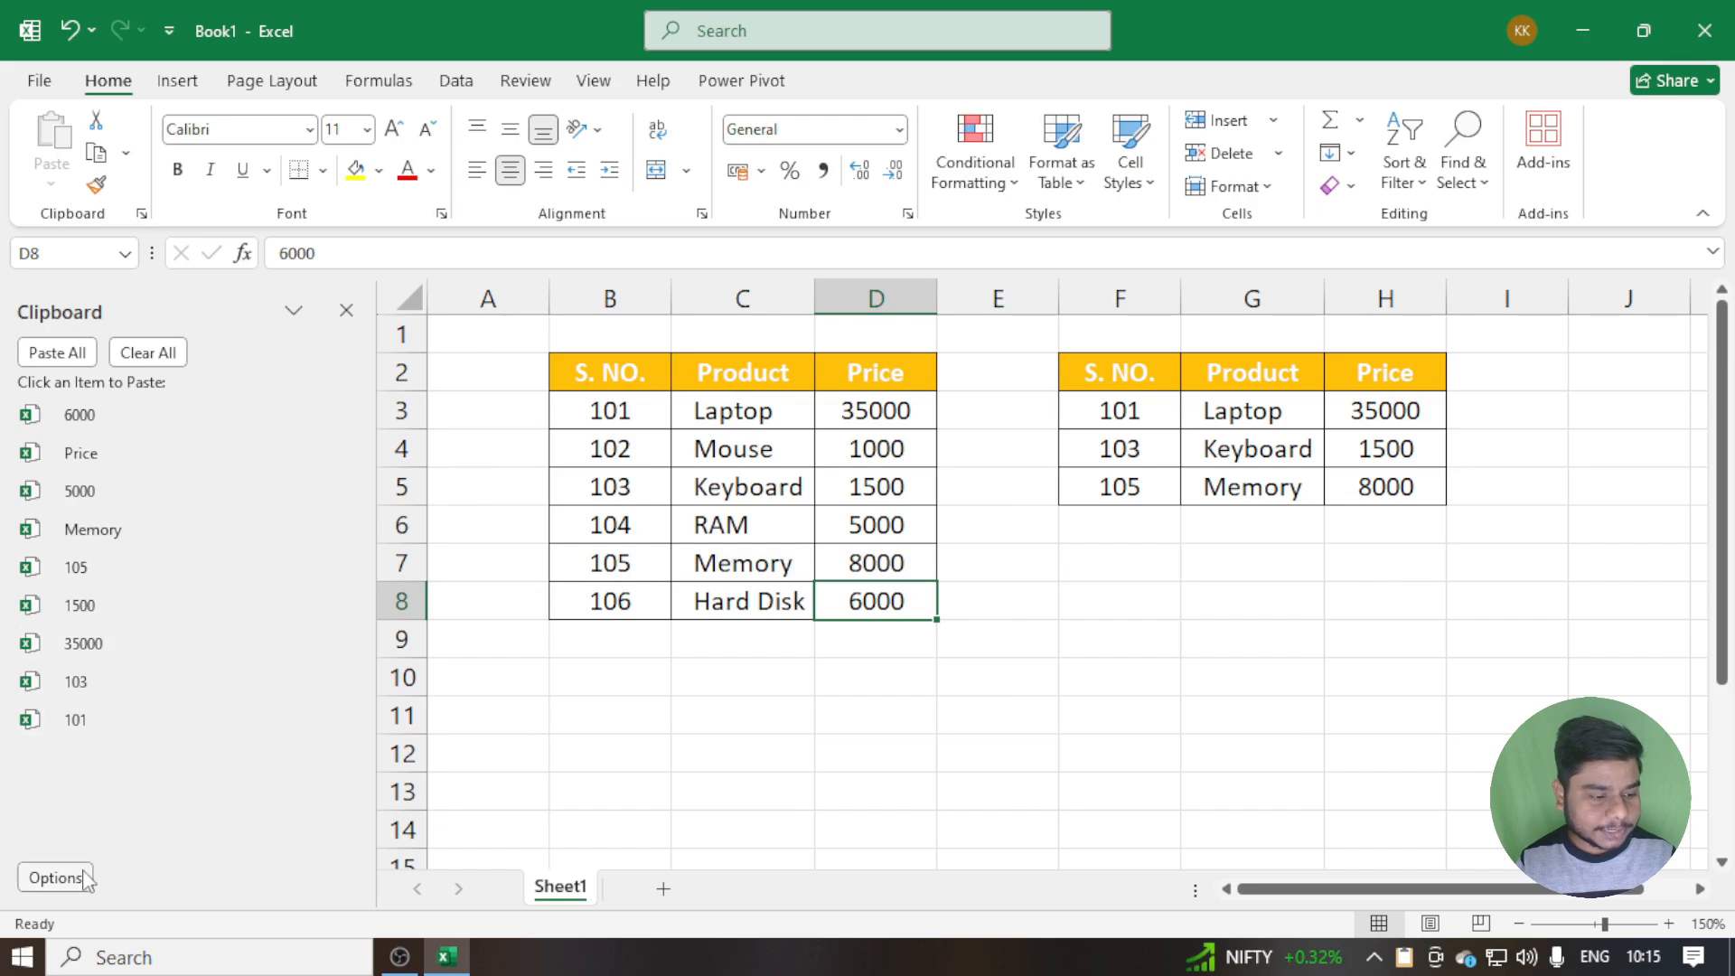
click(56, 874)
click(60, 844)
click(60, 876)
click(743, 707)
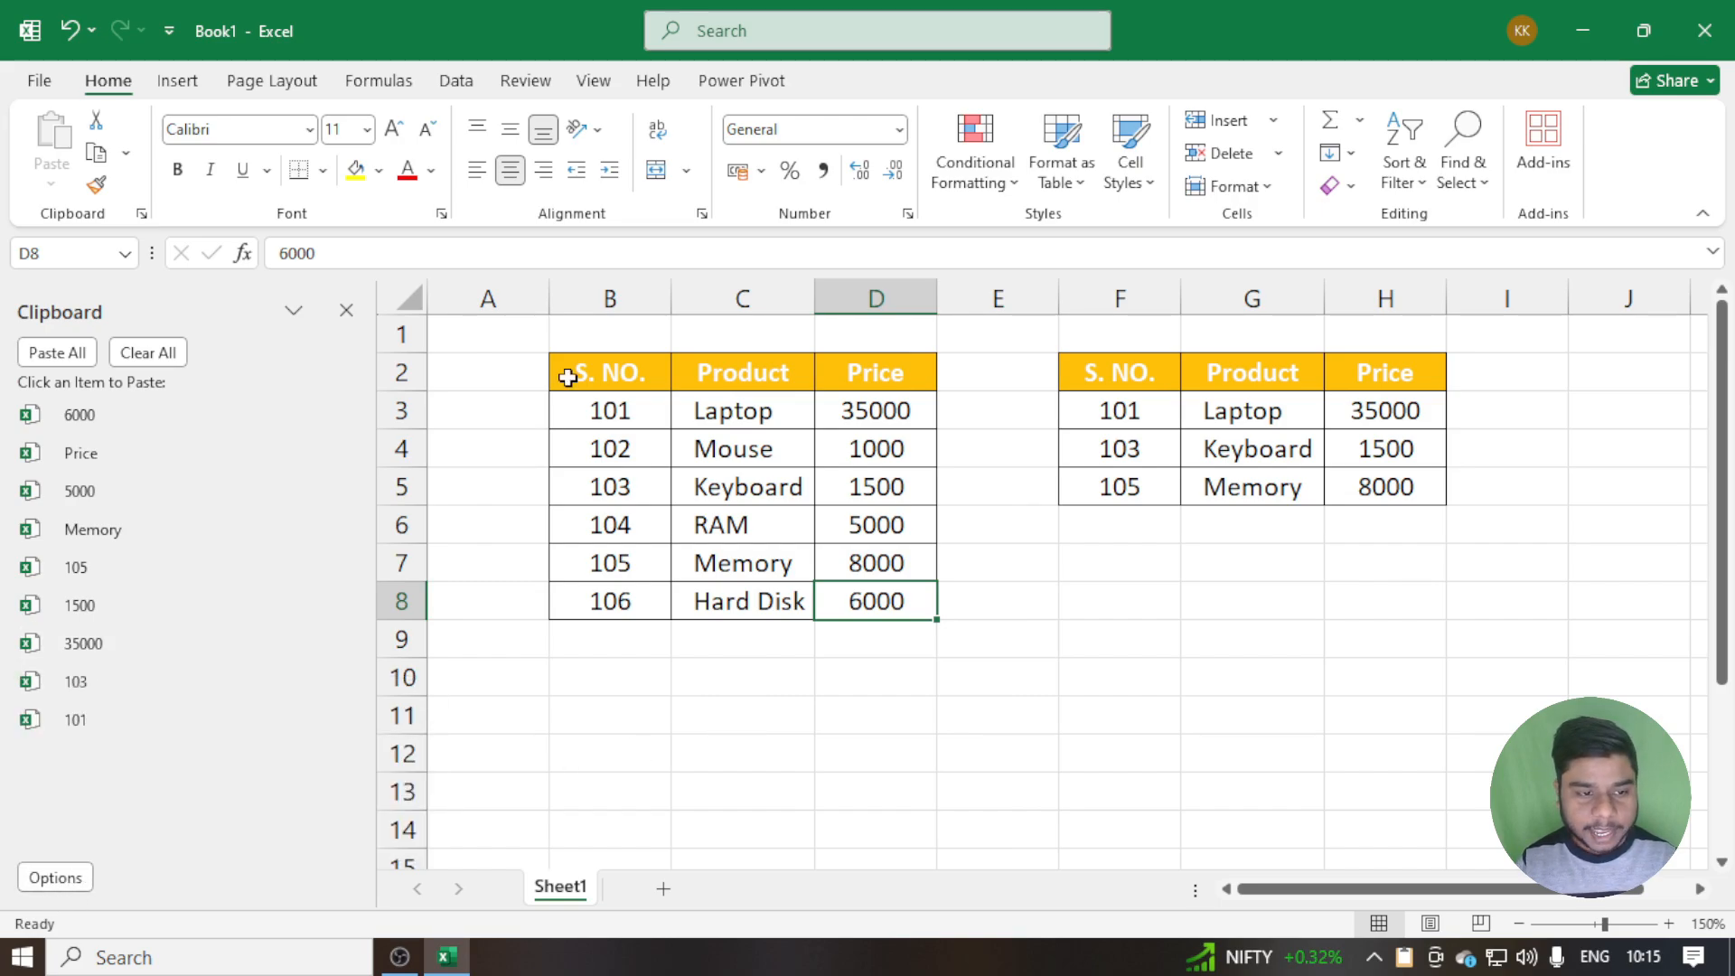
click(346, 311)
Copy the S. NO. header in cell B2 and the serial number in cell B8 one after the other
click(250, 379)
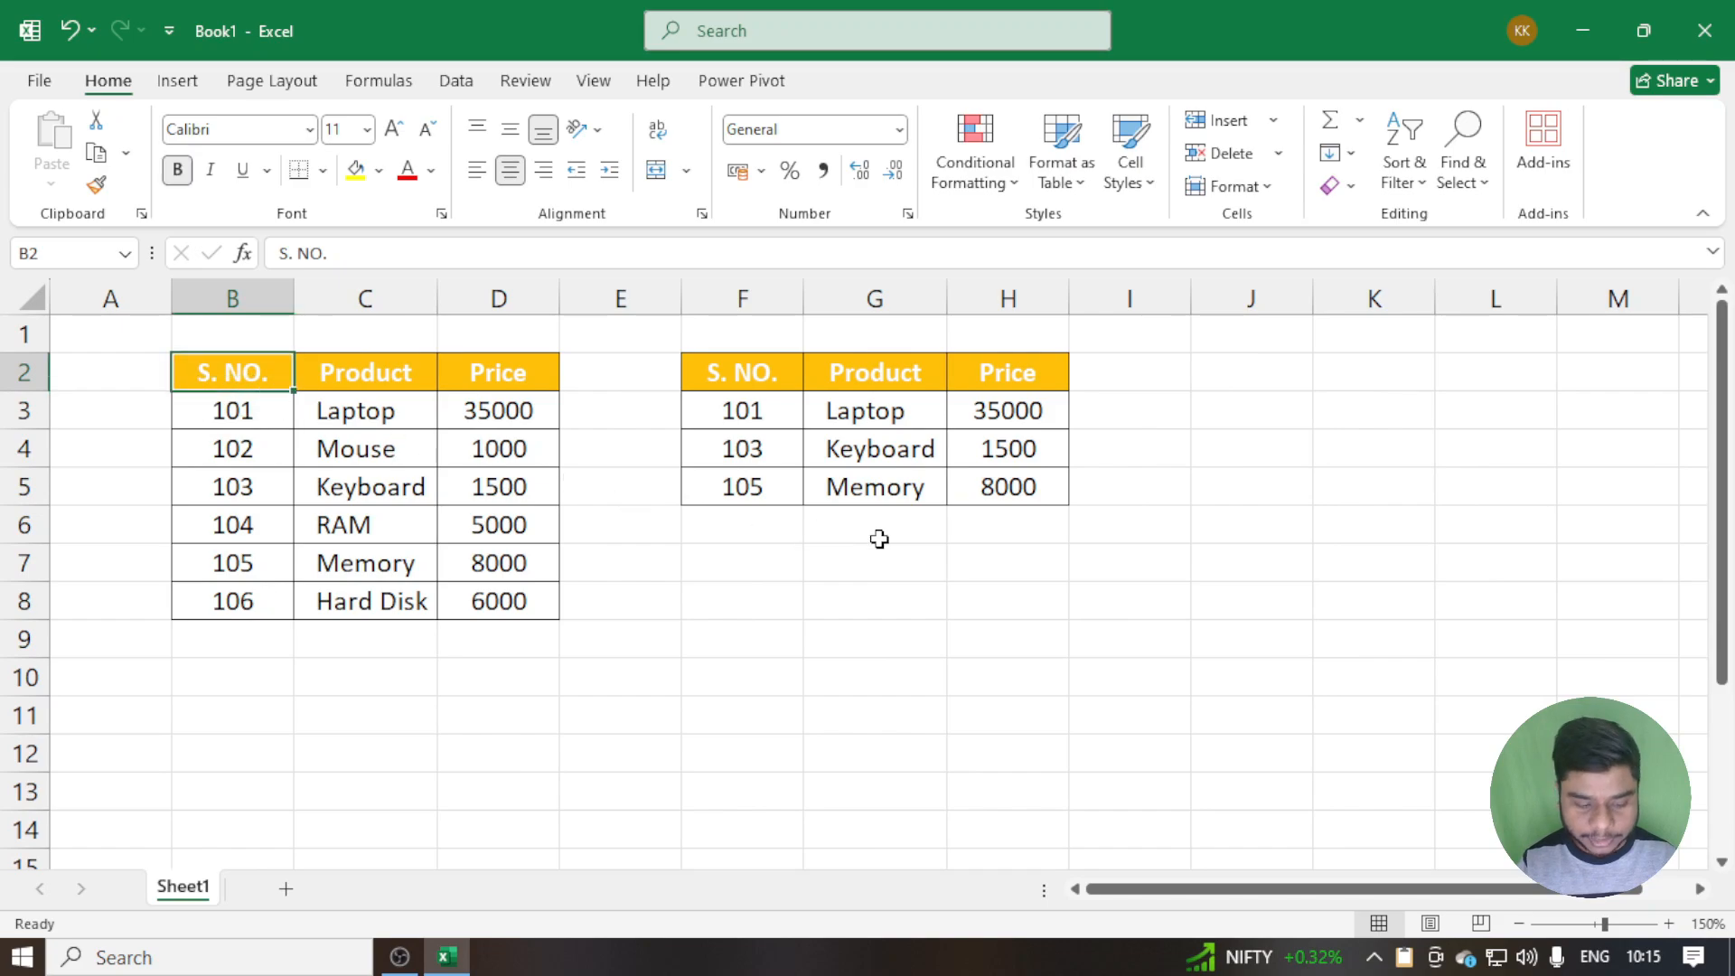
key(ctrl+c)
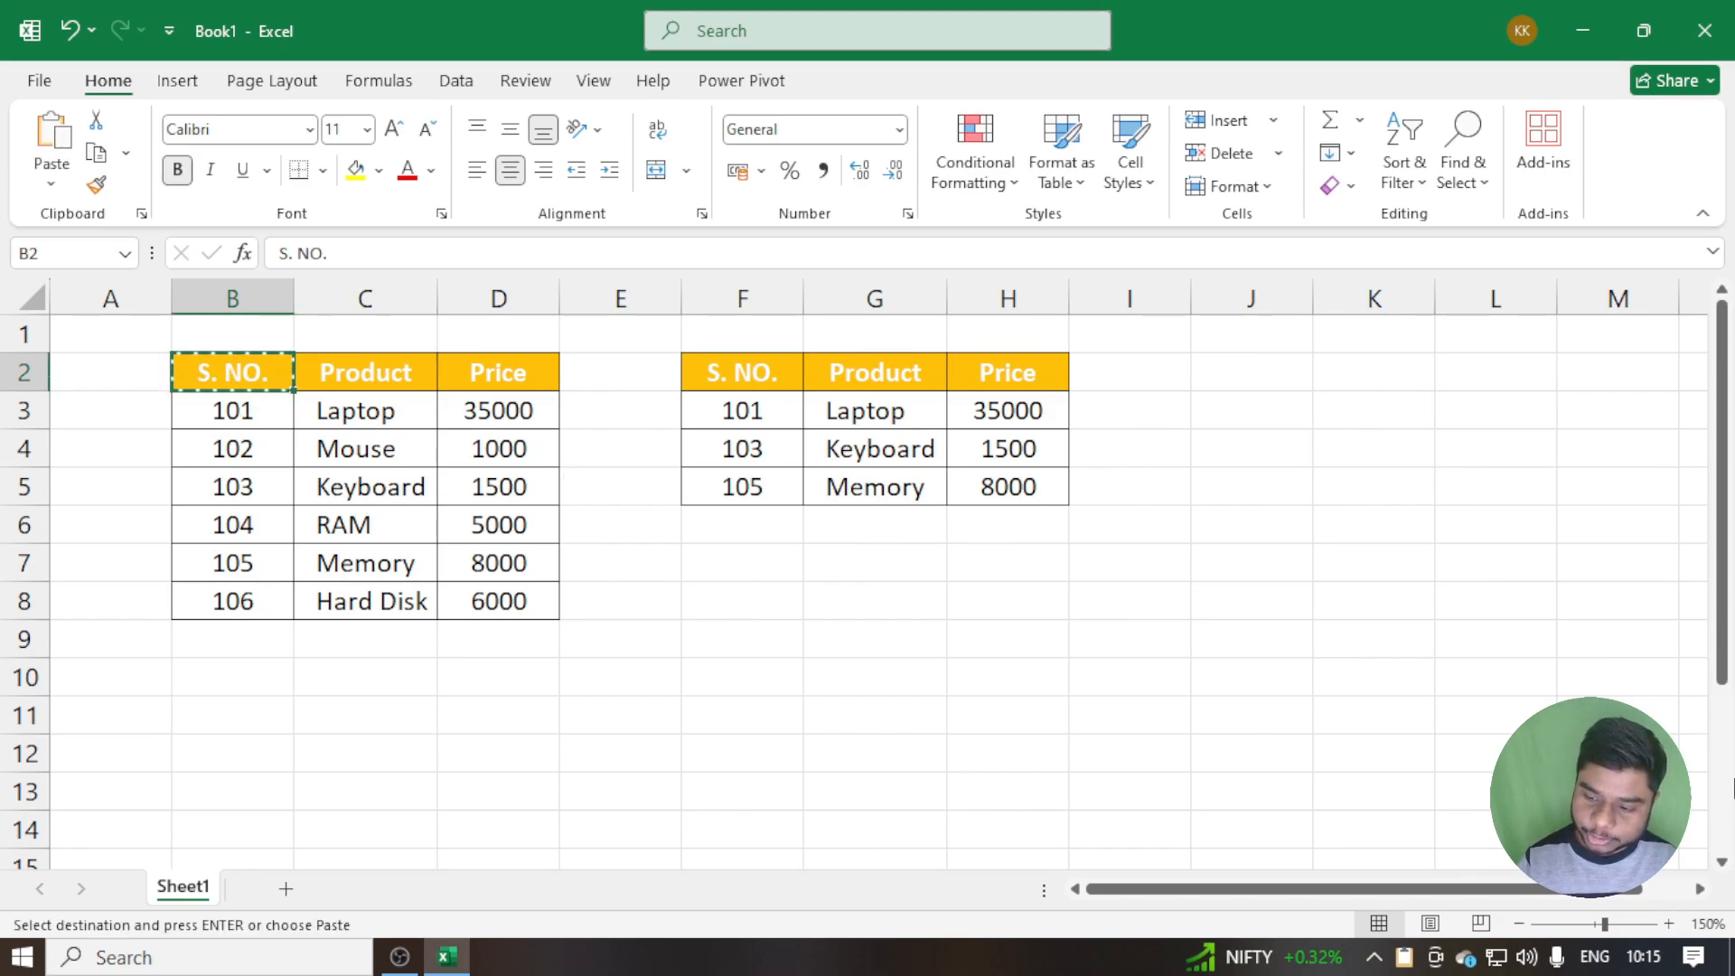
click(217, 607)
key(ctrl+c)
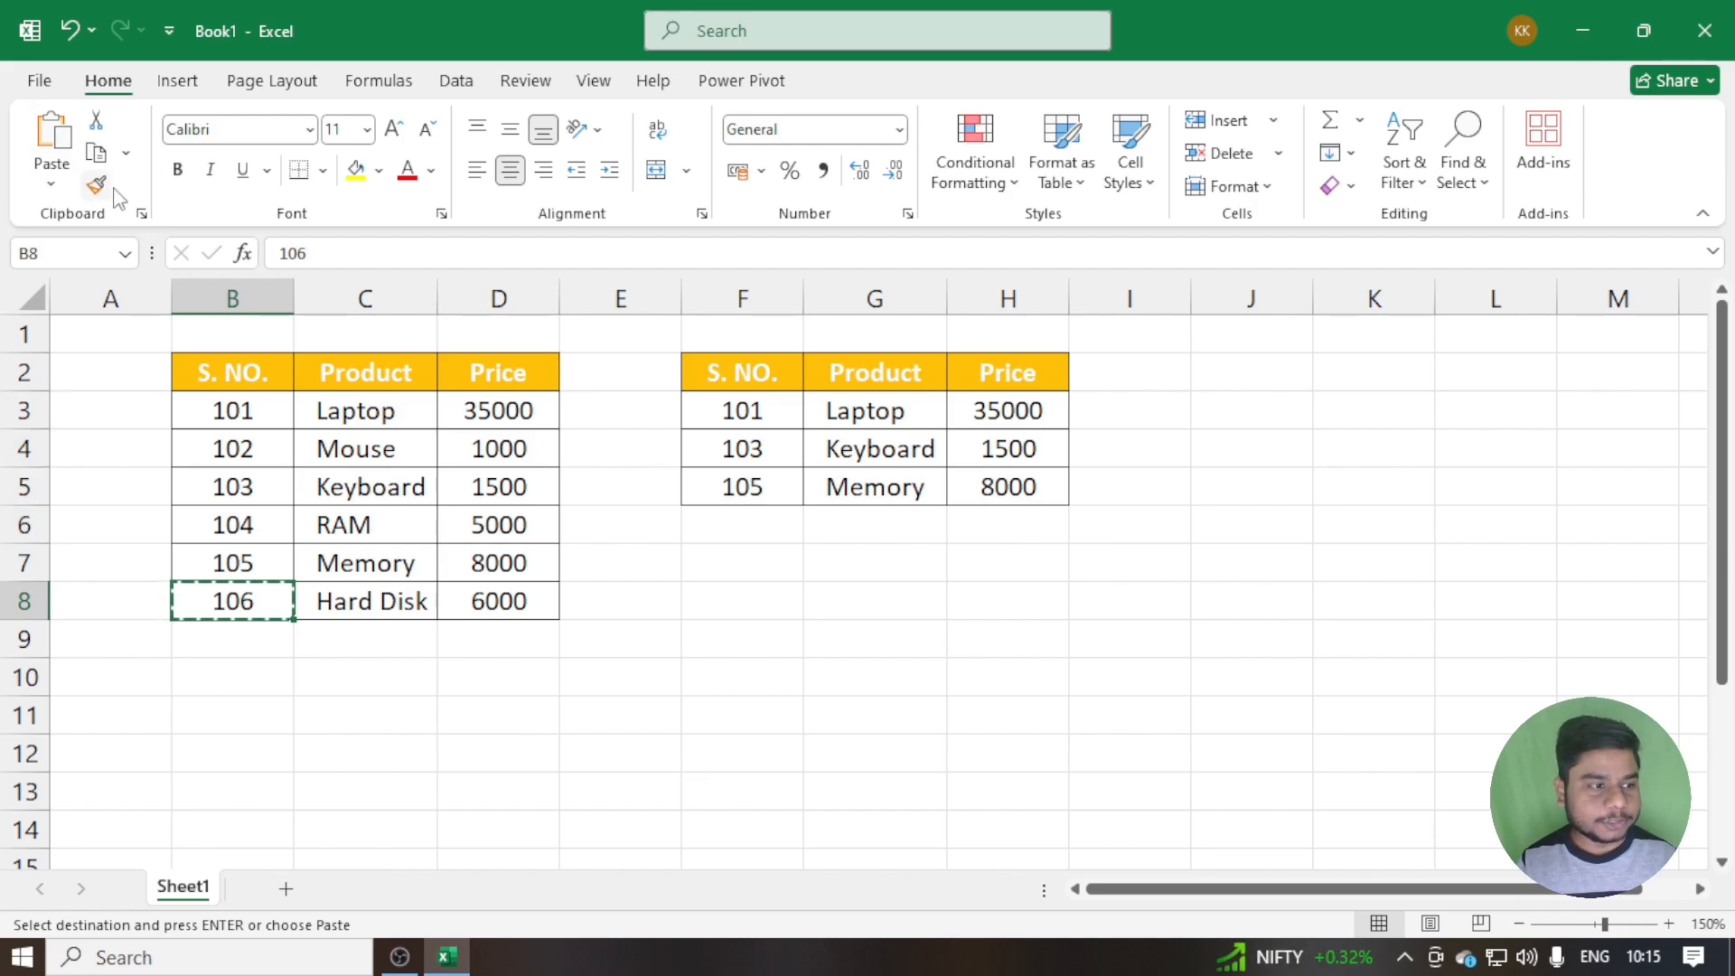
Reopen the Clipboard pane and turn Show Status Near Taskbar When Copying back on in its display options
click(141, 213)
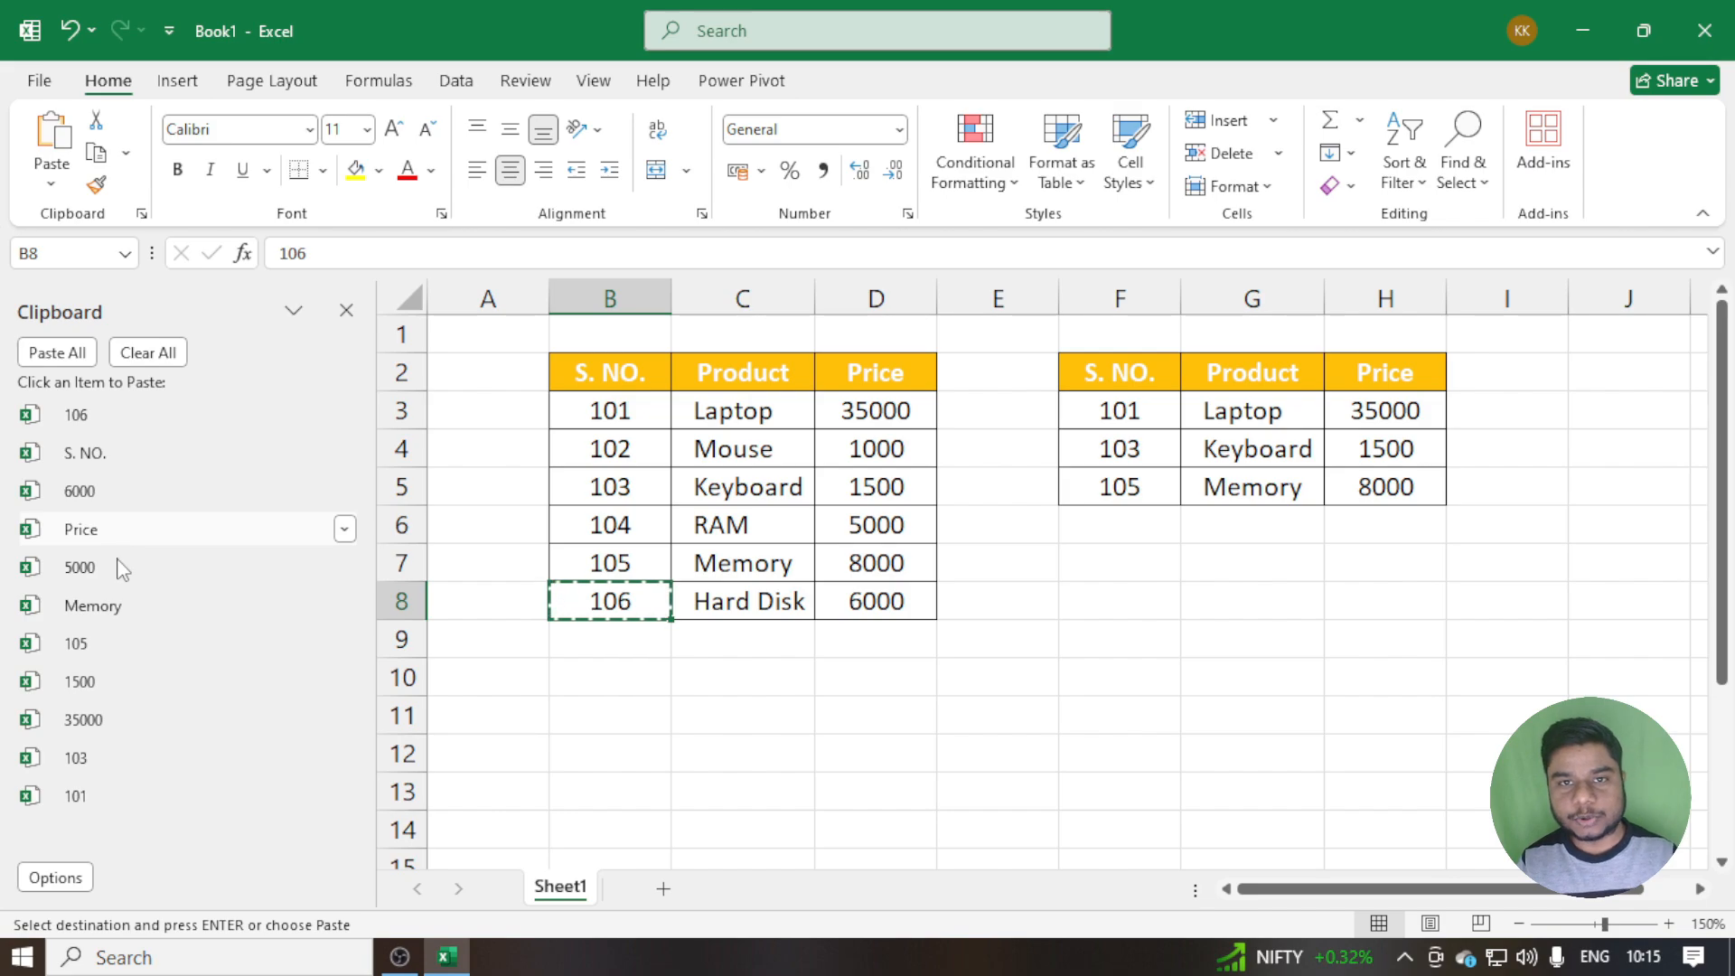
click(47, 876)
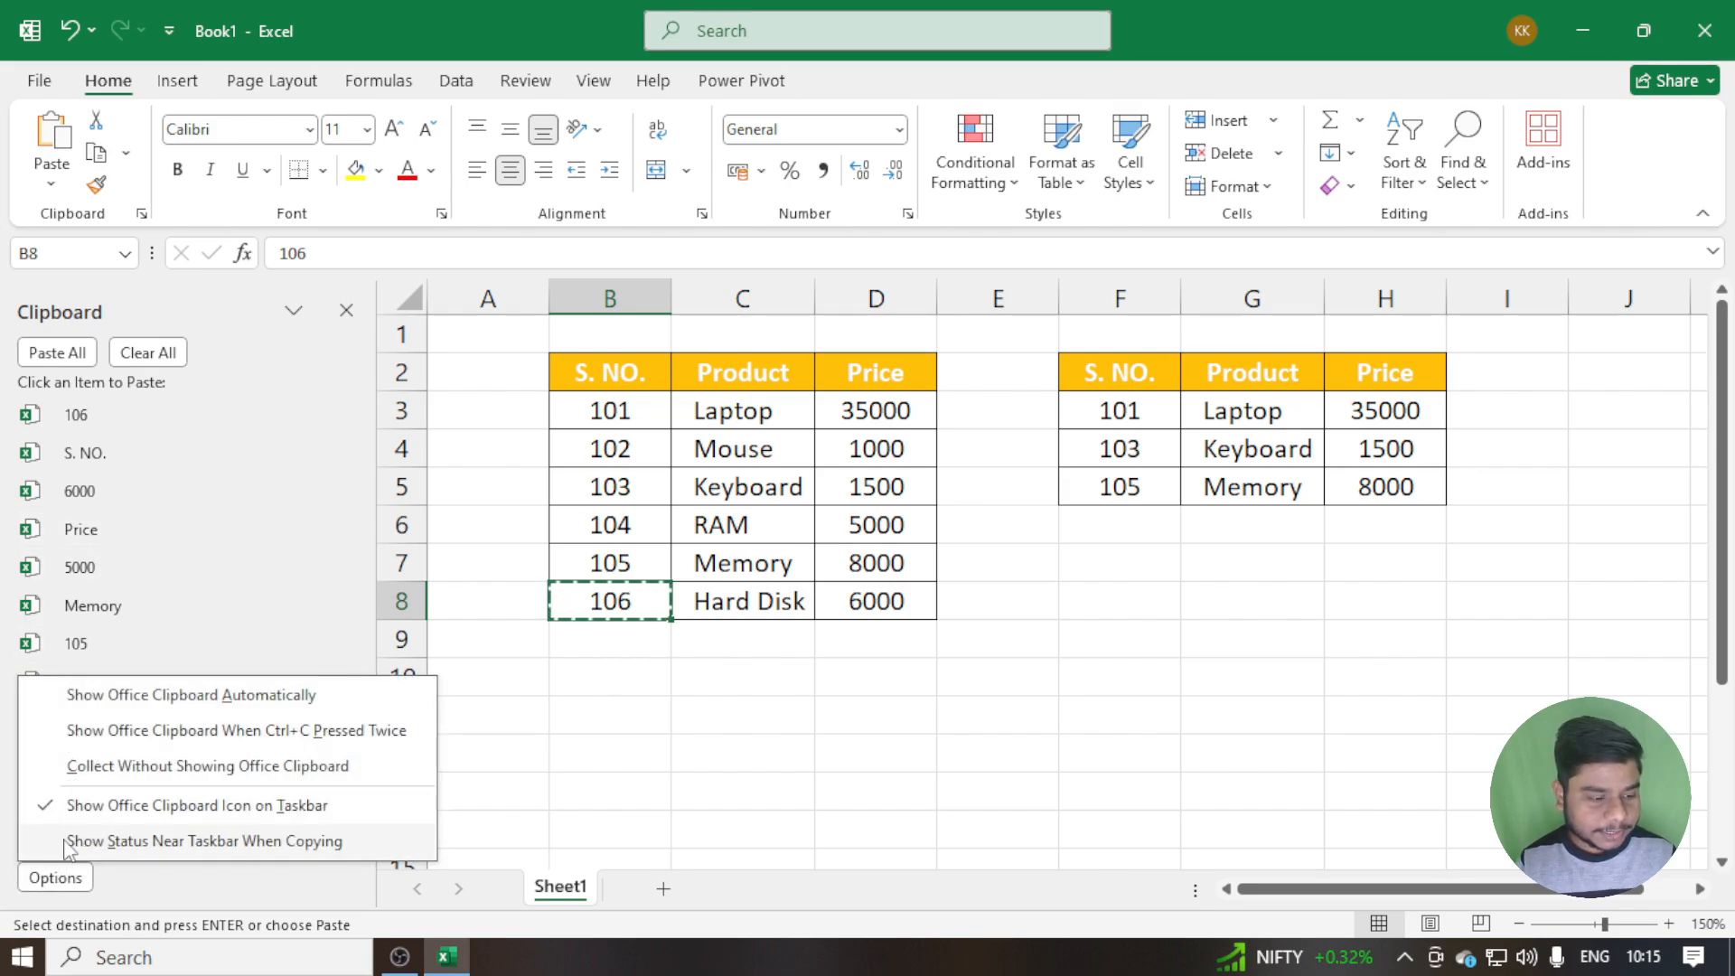
click(65, 841)
click(54, 876)
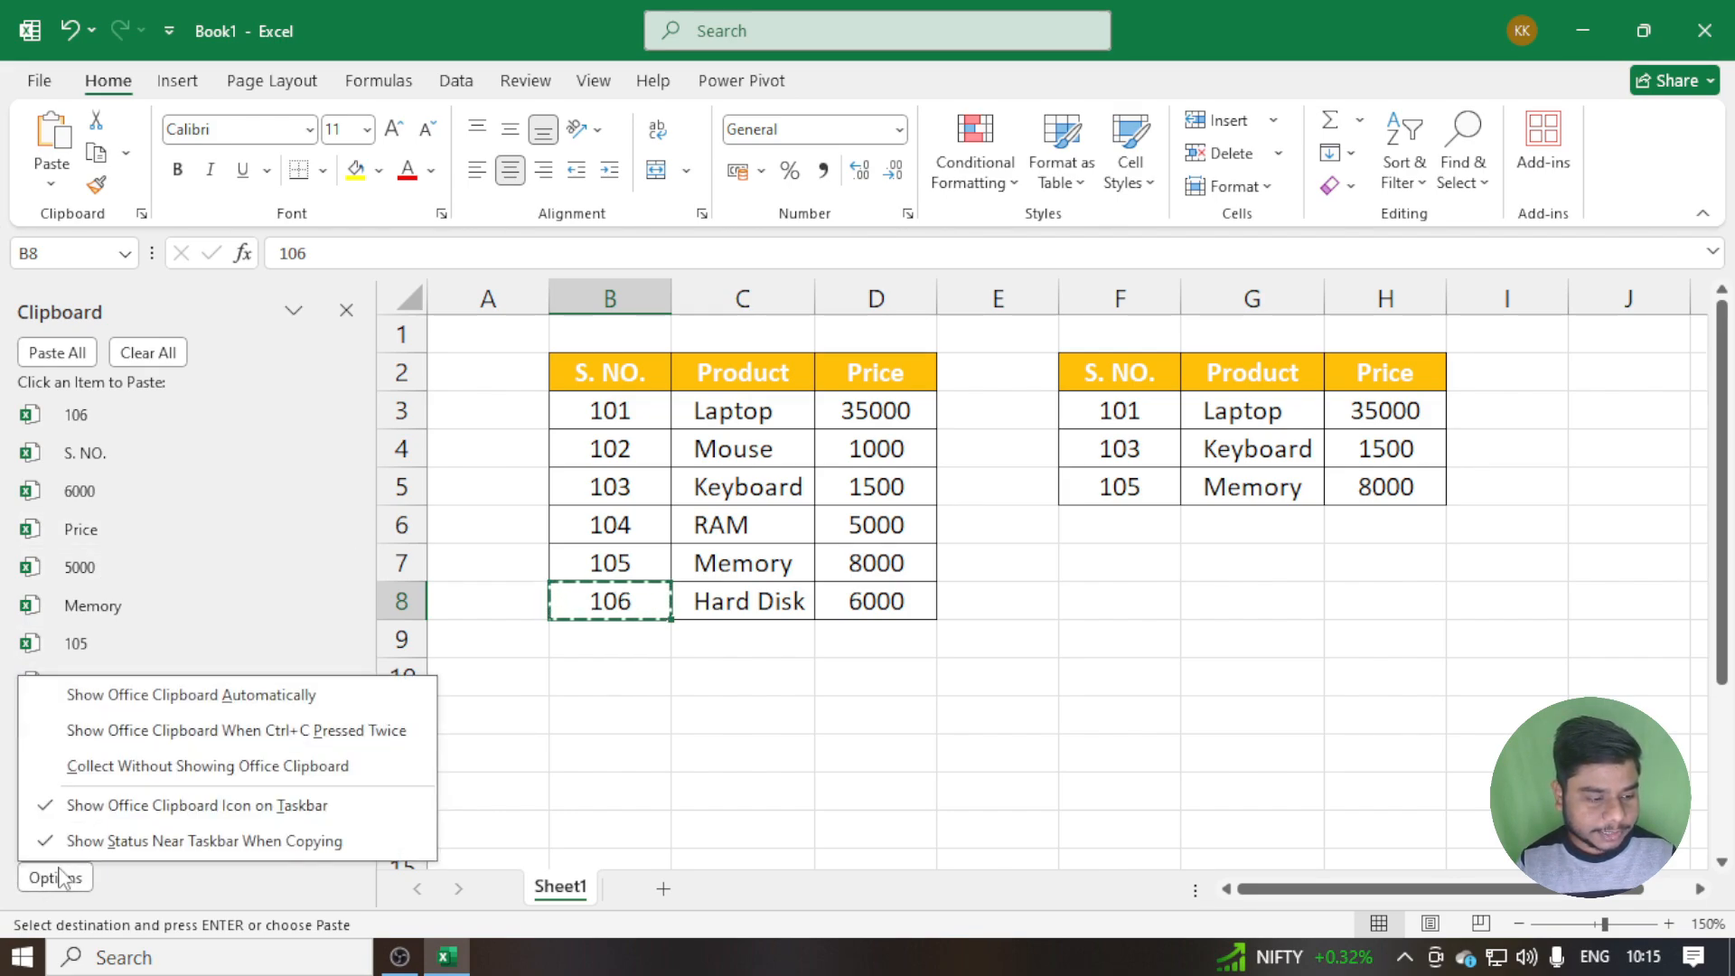
Copy the Keyboard serial number in cell B5 to the Office Clipboard
click(637, 488)
click(642, 488)
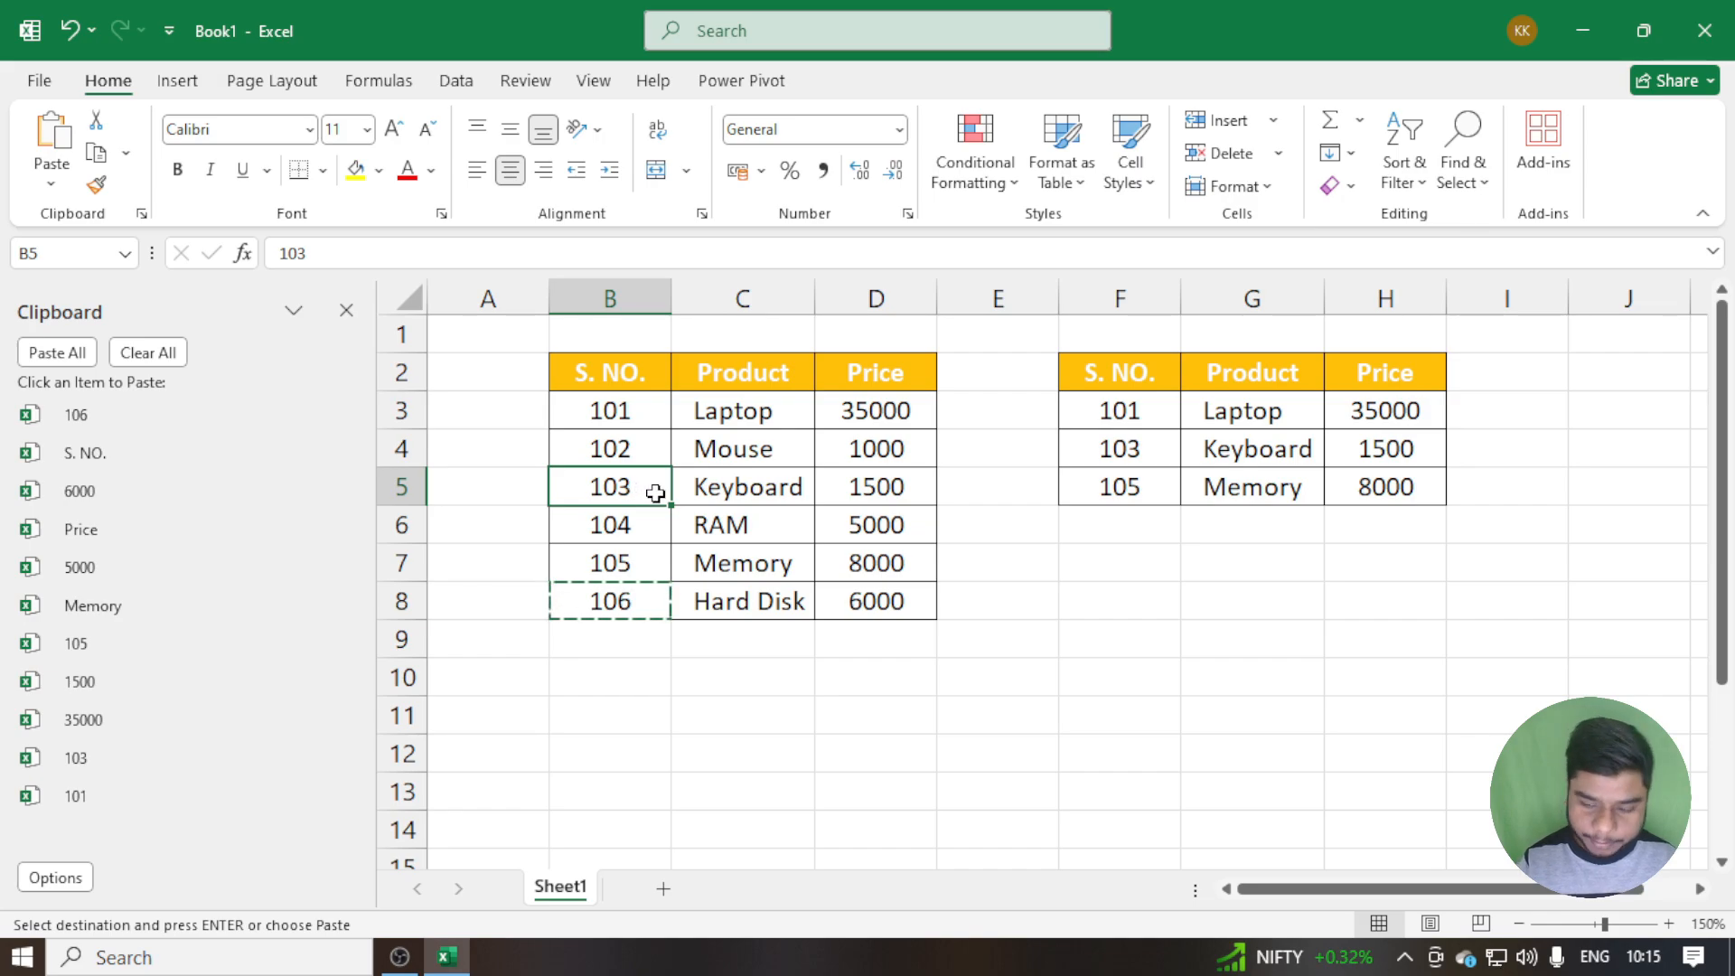
key(ctrl+c)
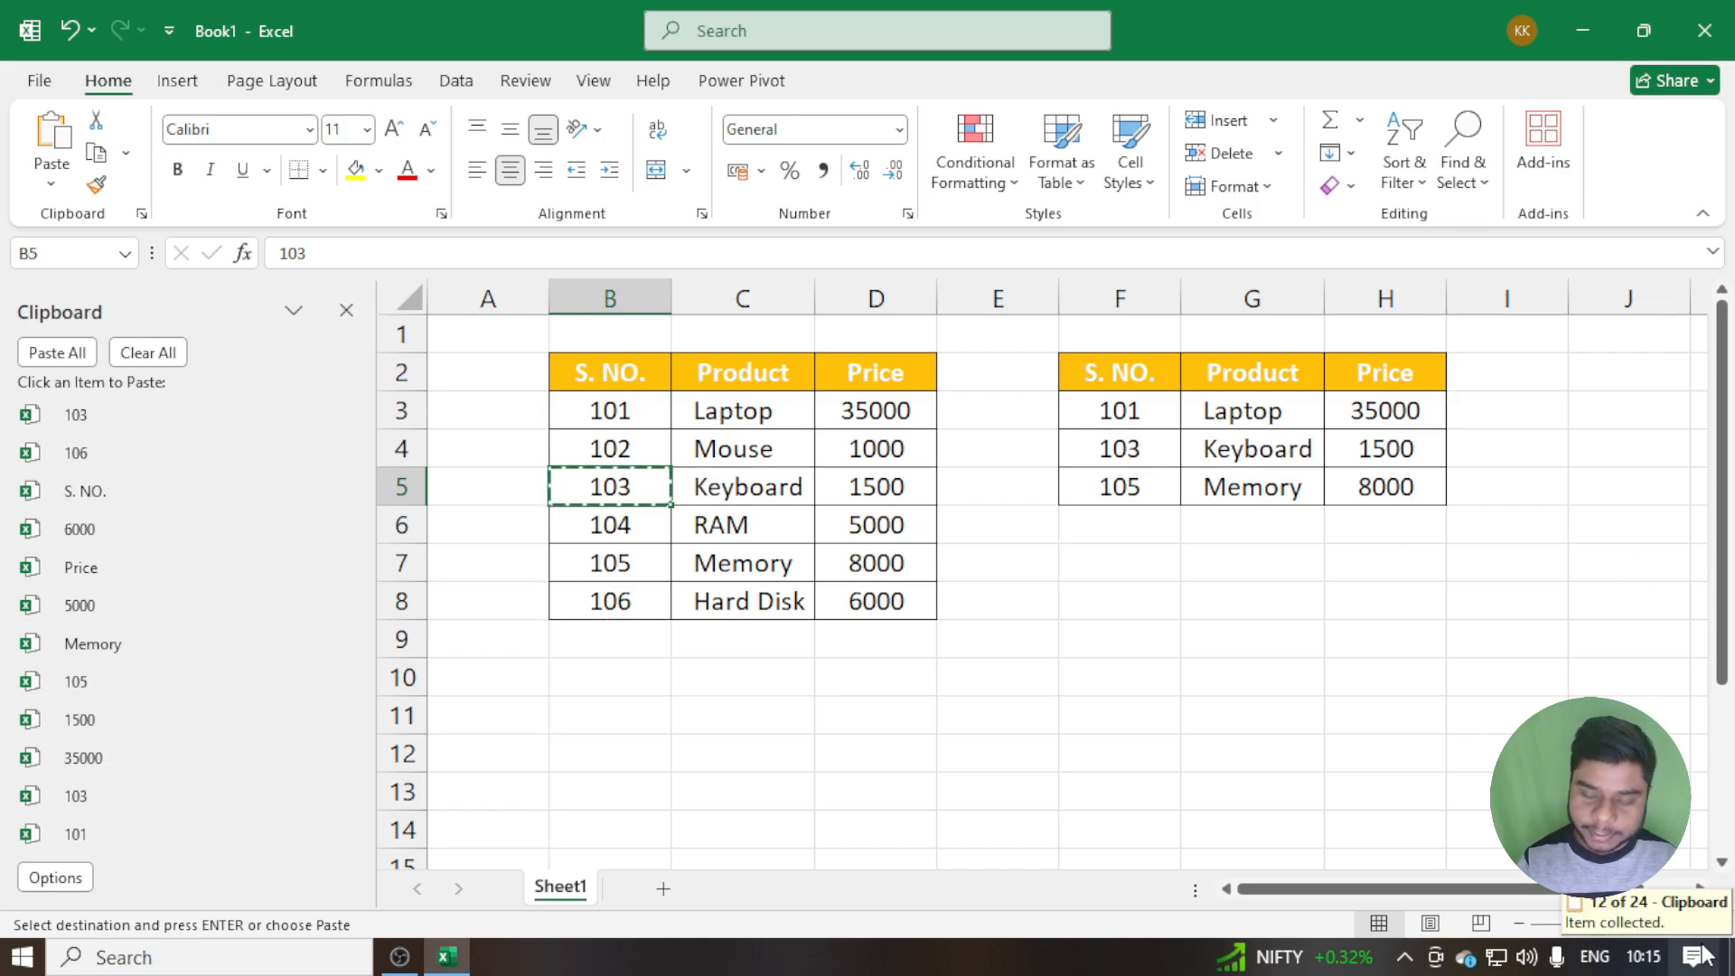
Clear all collected items from the Office Clipboard and close the Clipboard pane
click(145, 354)
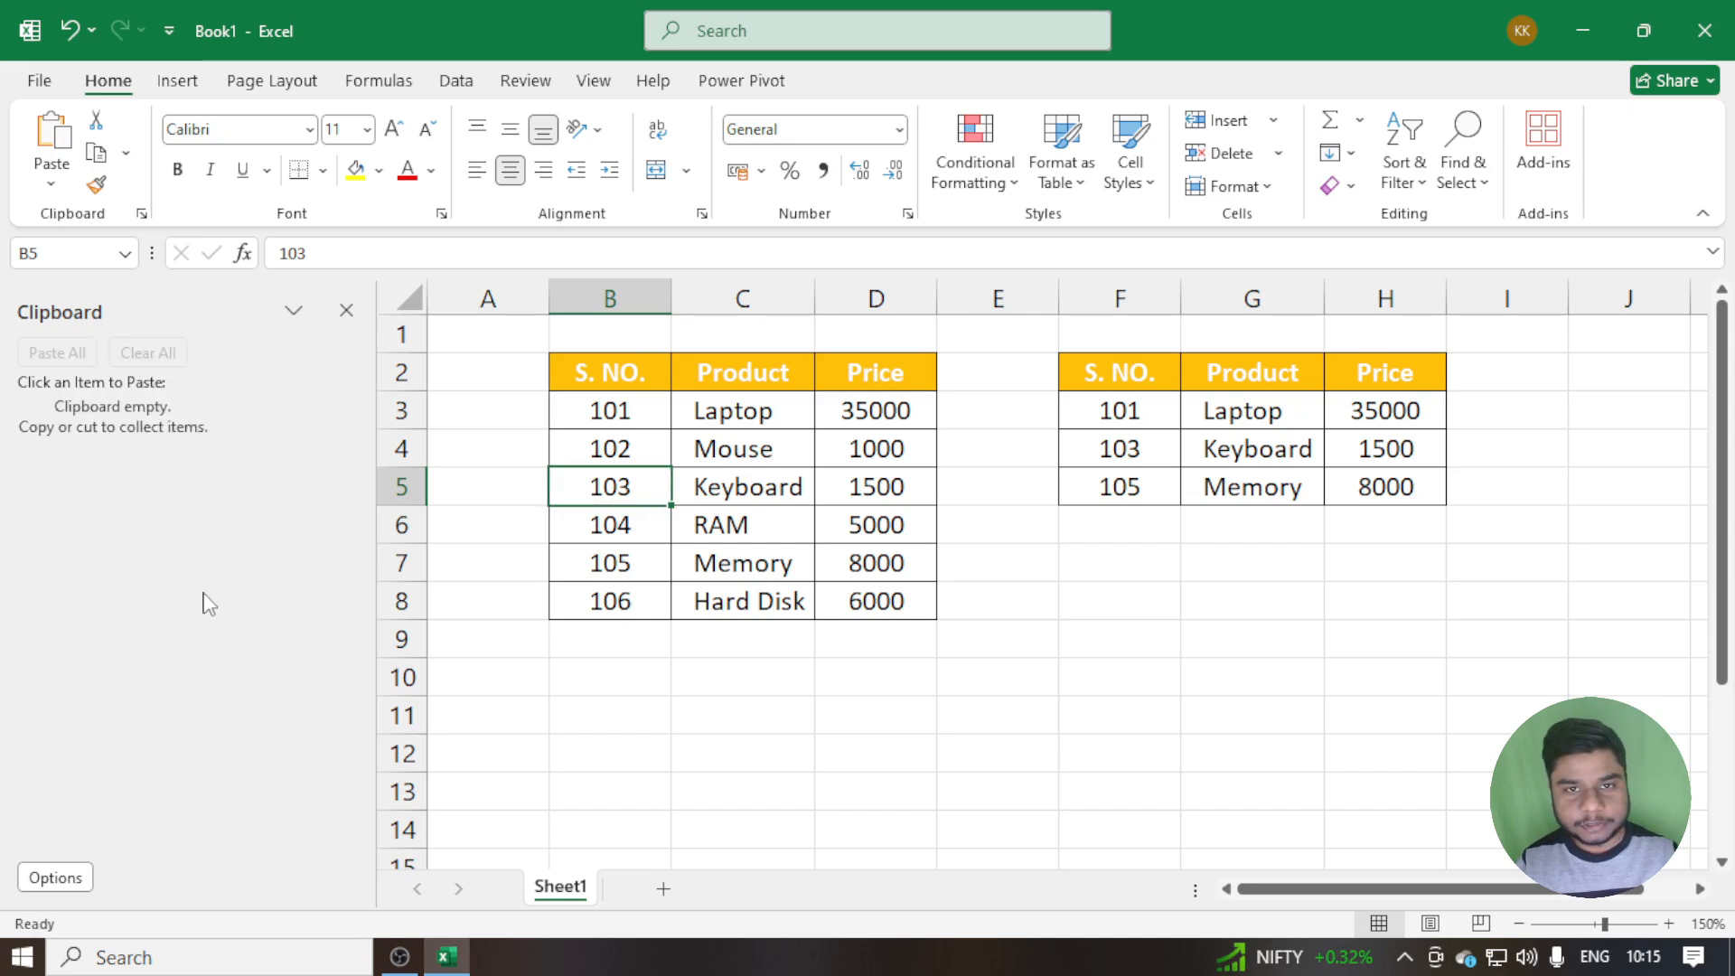
click(346, 312)
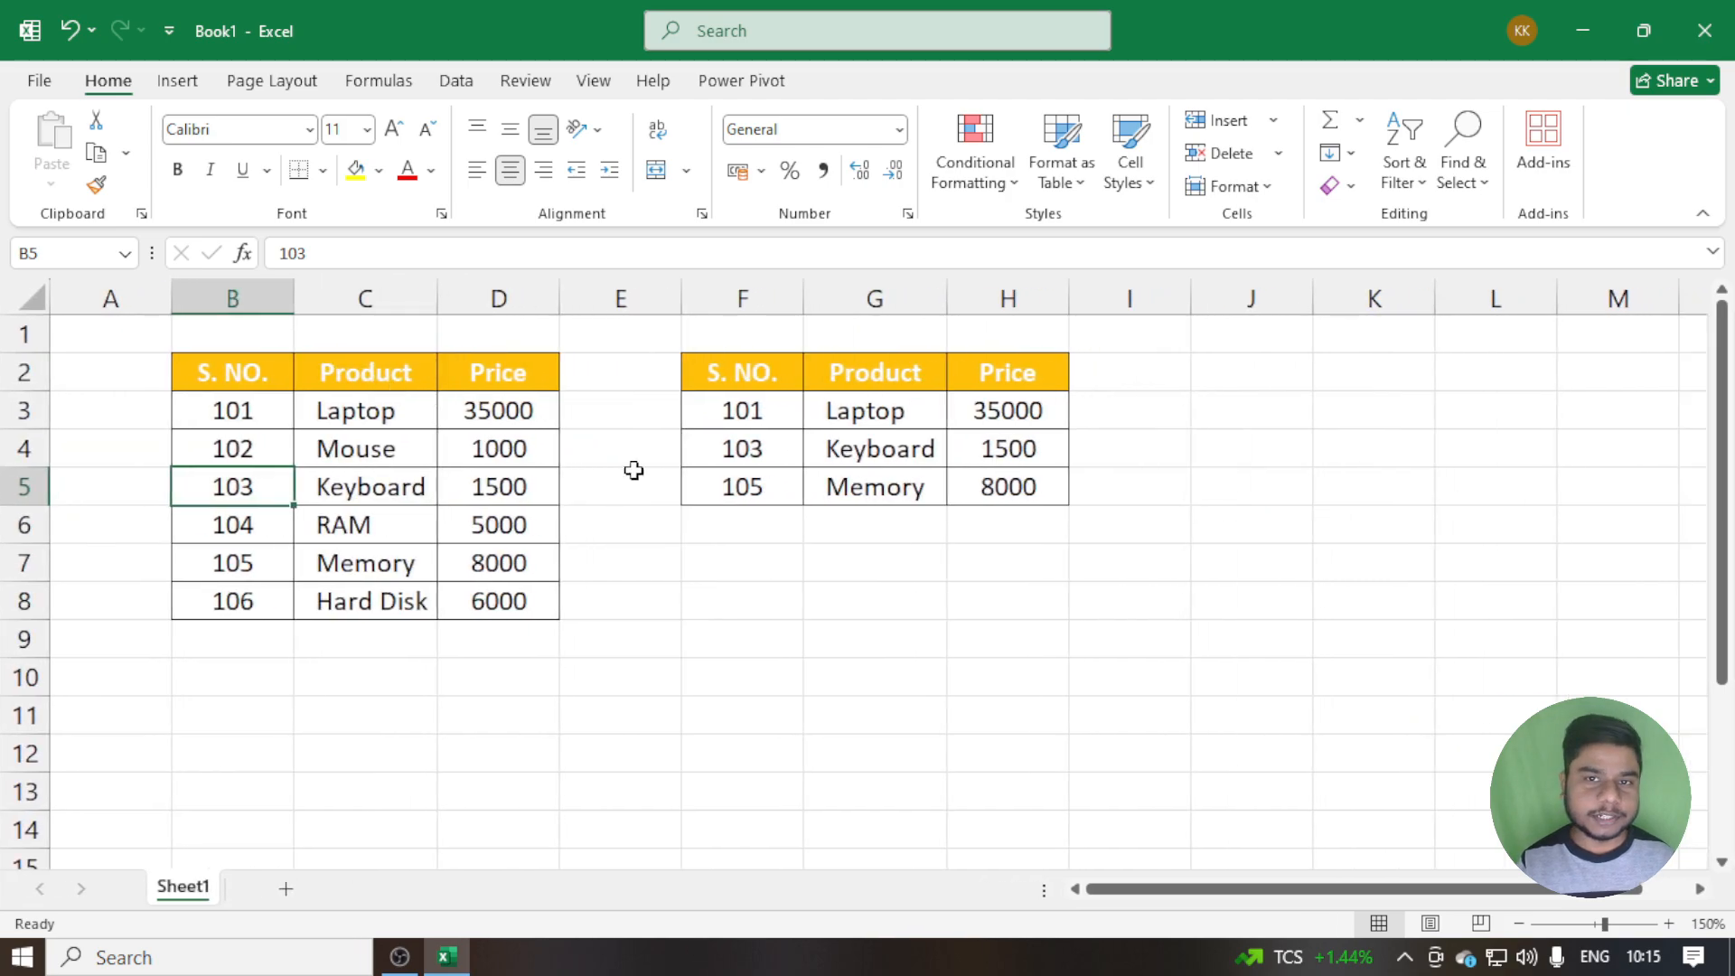